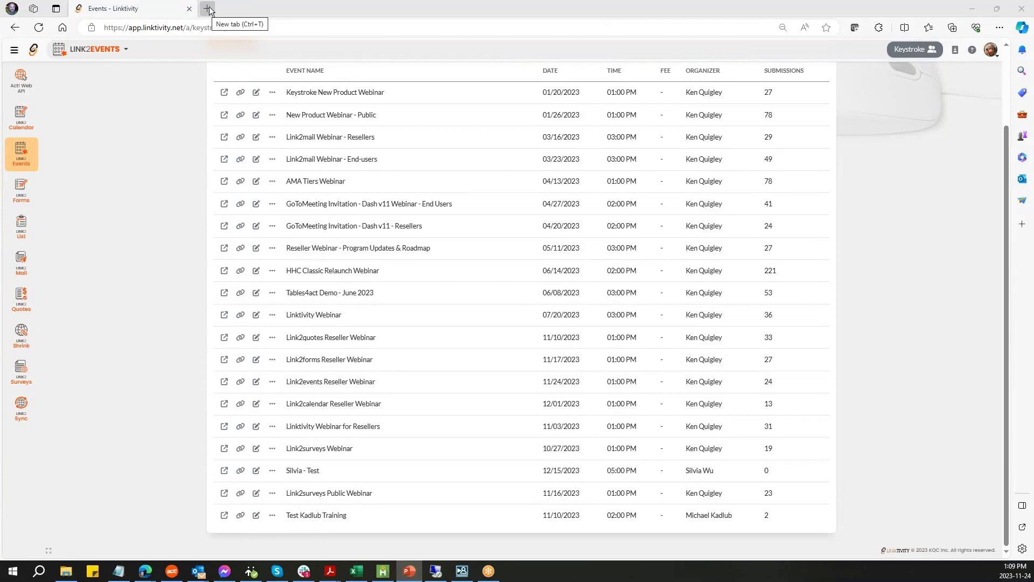
# - In a new tab, go from the Linktivity home page to the Link2events product page (from $15/user/month)
pyautogui.click(208, 9)
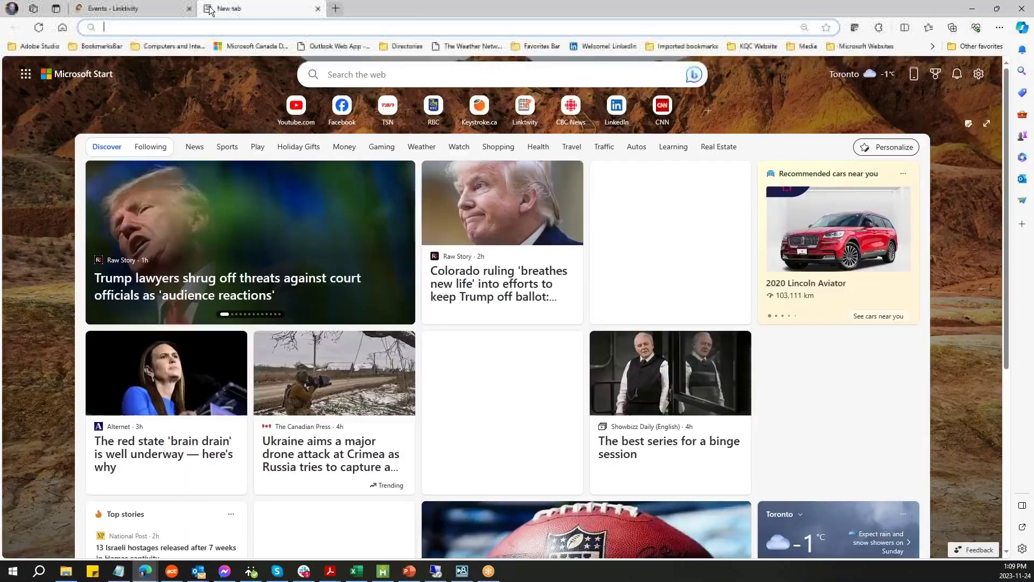
pyautogui.click(524, 106)
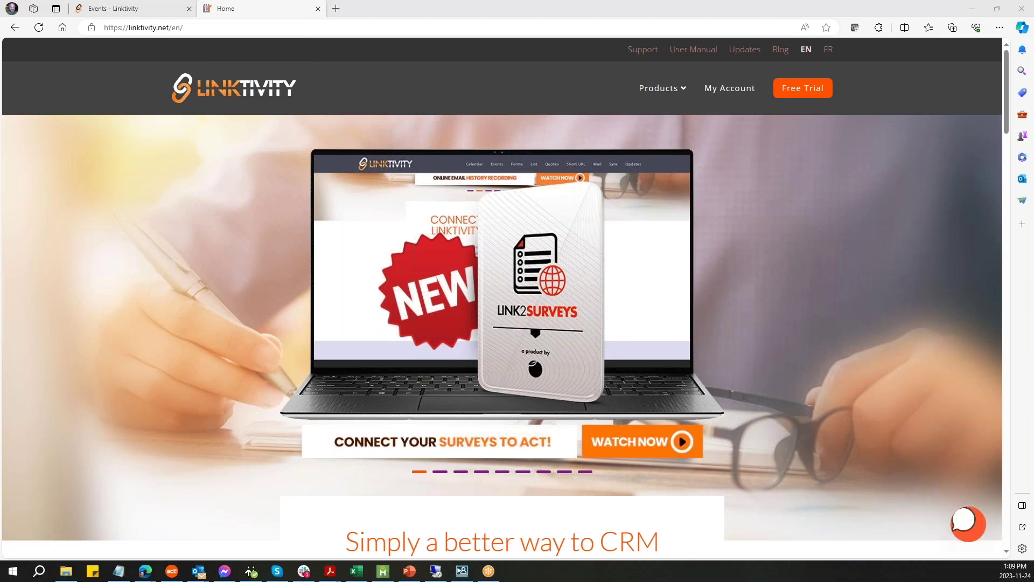
pyautogui.moveTo(671, 99)
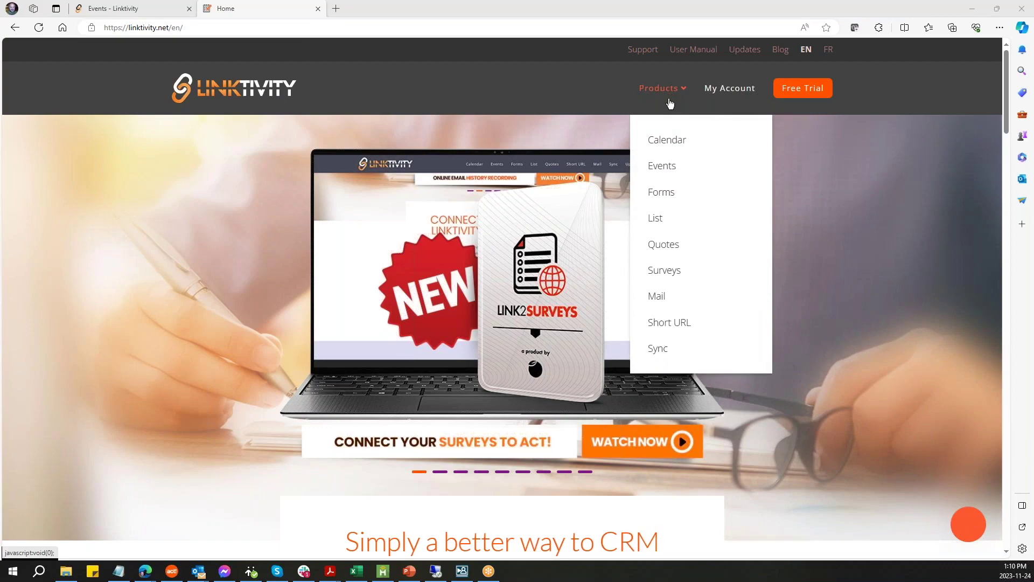
pyautogui.click(676, 169)
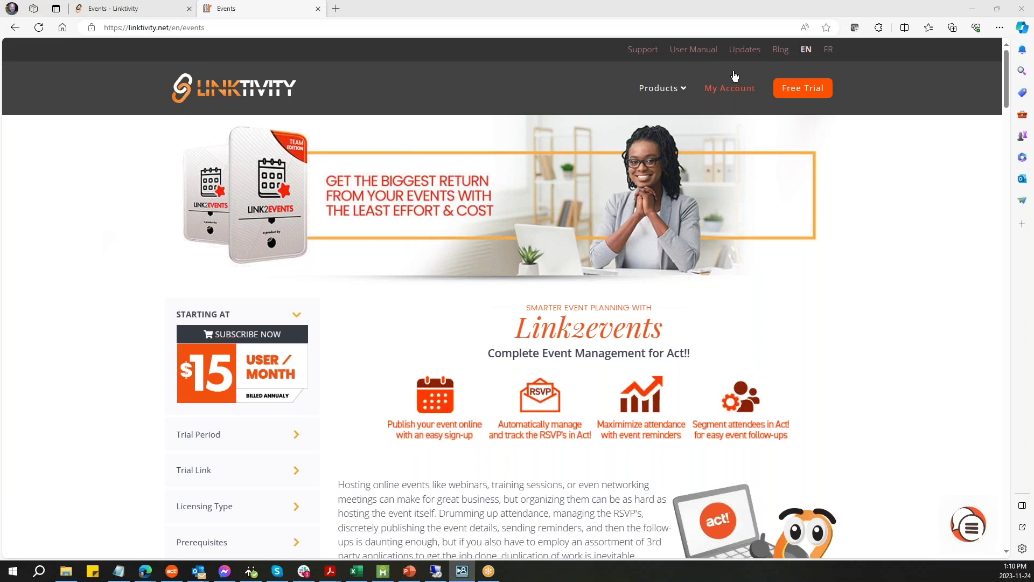
# - Open the User Manual and the 'Benefits of using Event Management software' blog post in new tabs
pyautogui.click(700, 51)
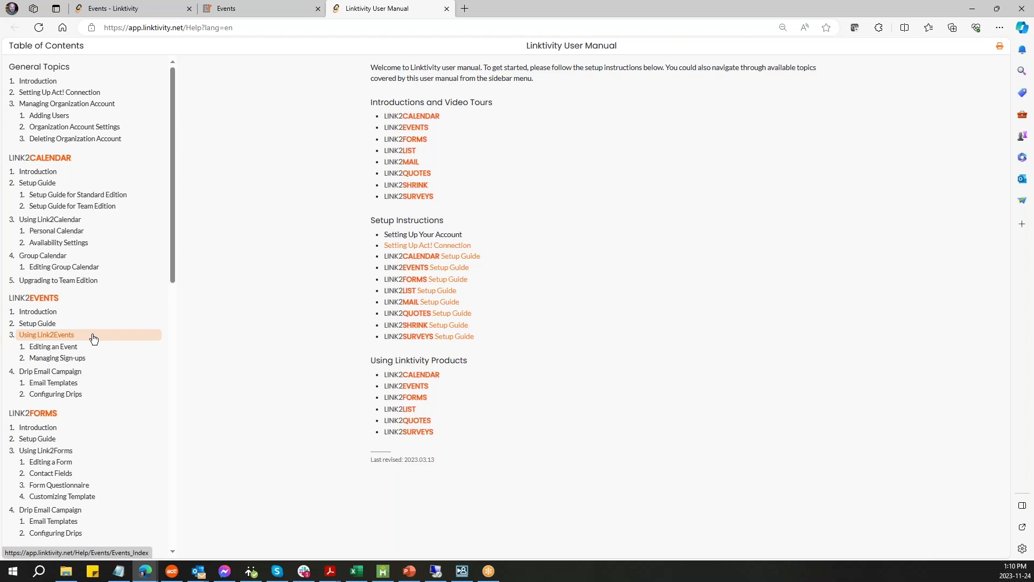
pyautogui.click(275, 8)
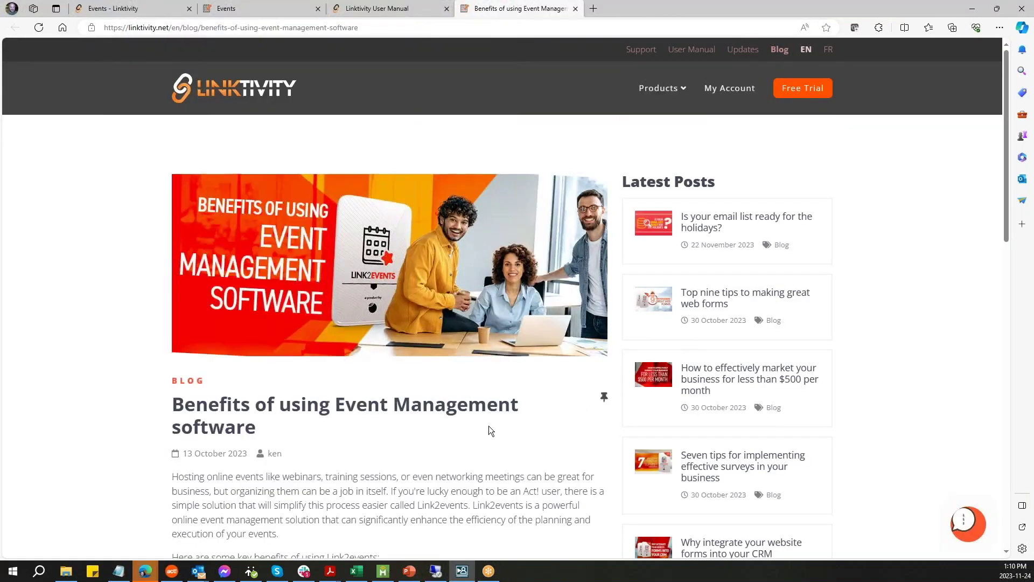
# - Scroll the blog post through all seven Link2events benefits to the 2-week free trial offer
pyautogui.scroll(-2, 58, 430)
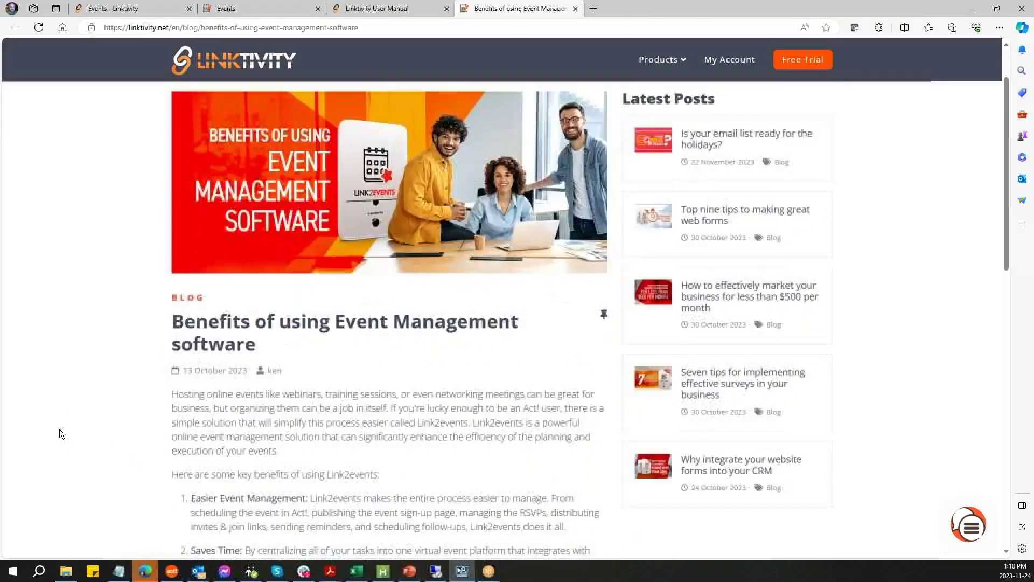
pyautogui.scroll(-6, 59, 429)
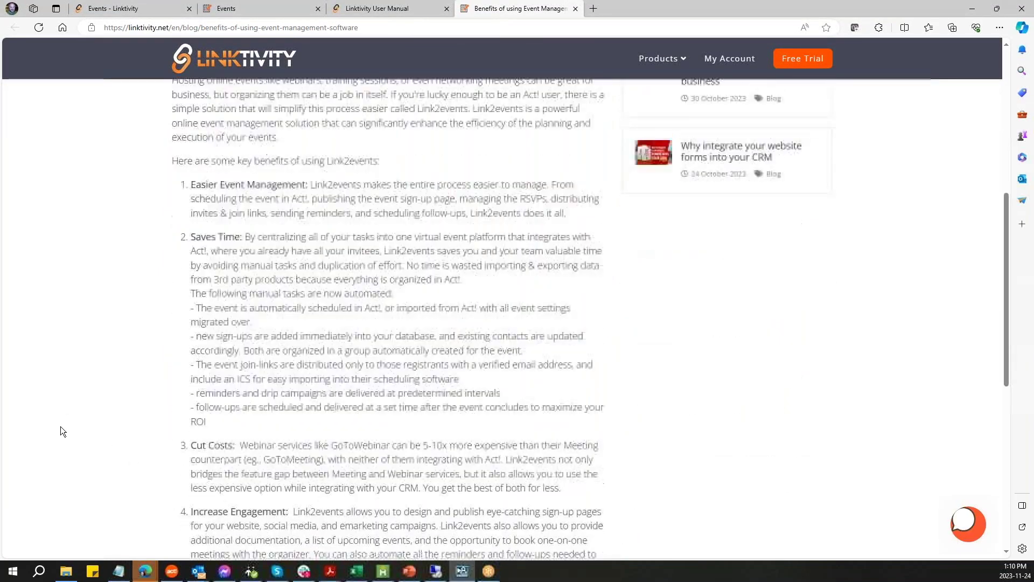
pyautogui.scroll(-5, 60, 431)
pyautogui.scroll(-1, 295, 413)
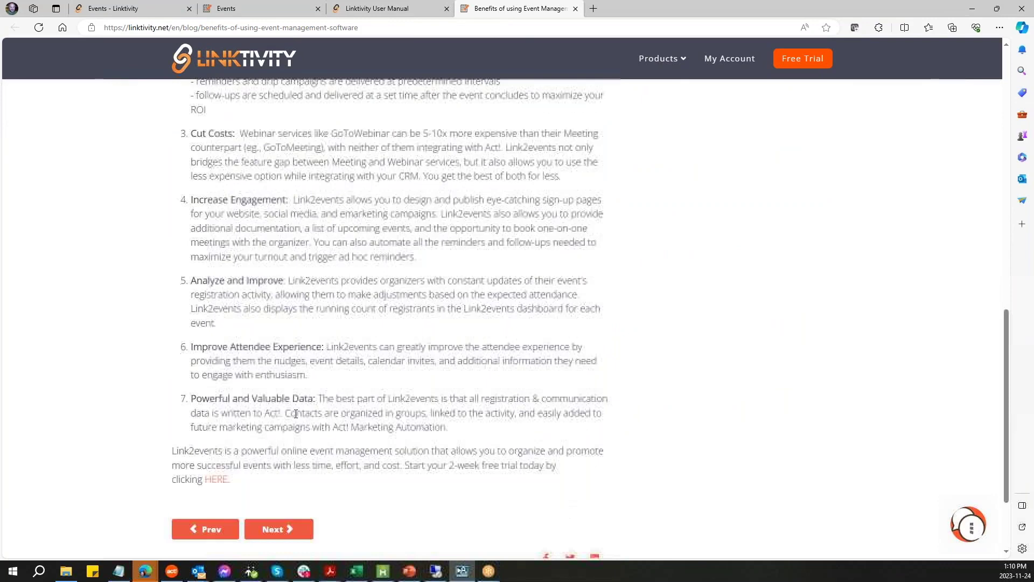
pyautogui.scroll(-2, 390, 407)
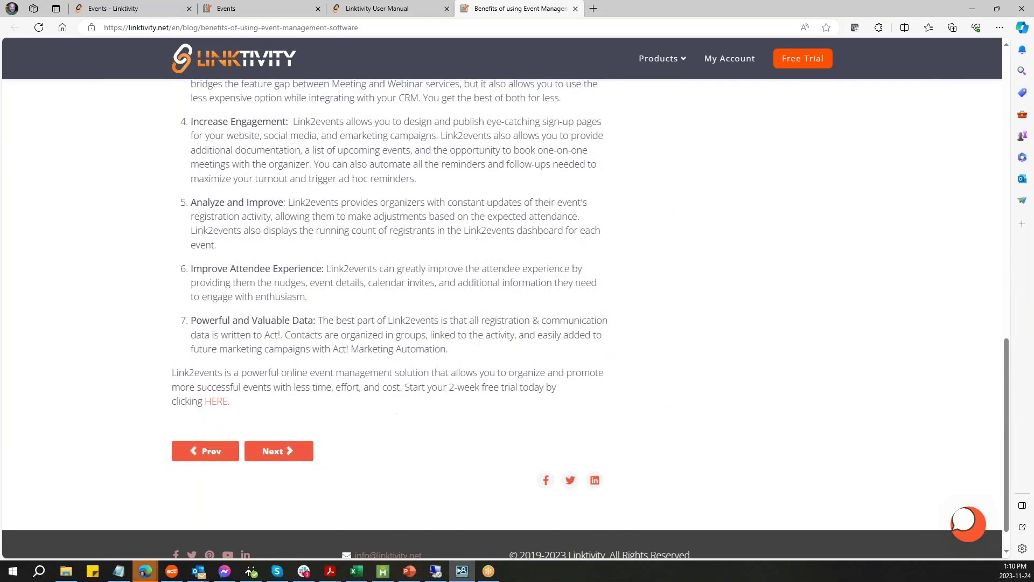
pyautogui.moveTo(271, 10)
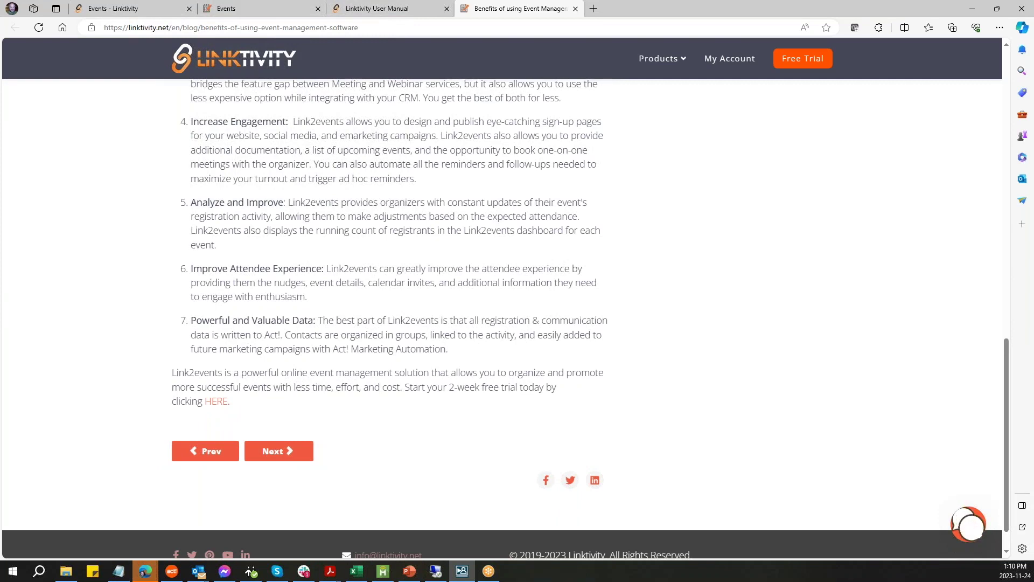
# - In the product page tab, return to the Linktivity home page and open the Updates changelog
pyautogui.click(149, 11)
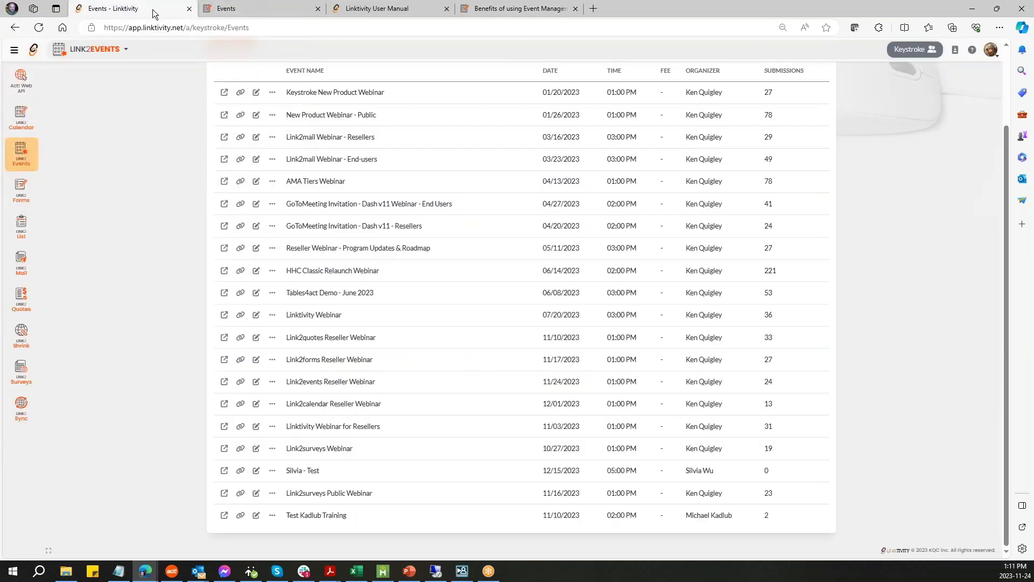
pyautogui.click(249, 13)
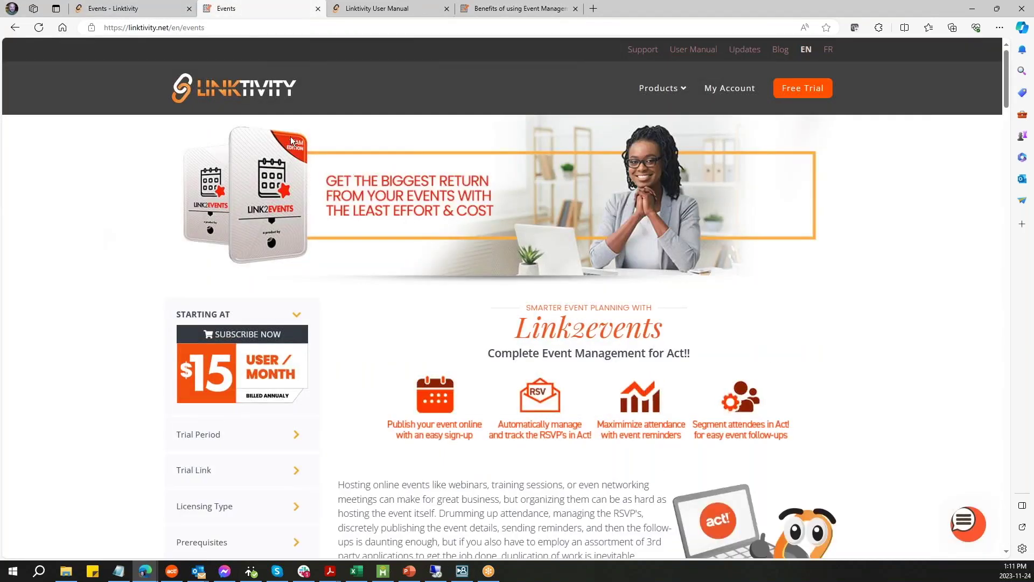
pyautogui.click(248, 97)
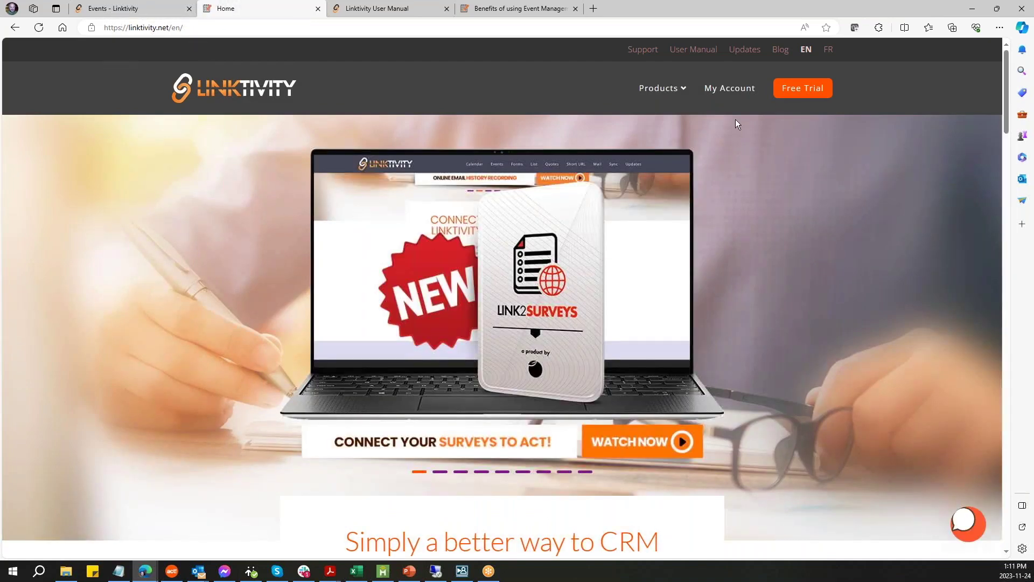
pyautogui.click(744, 49)
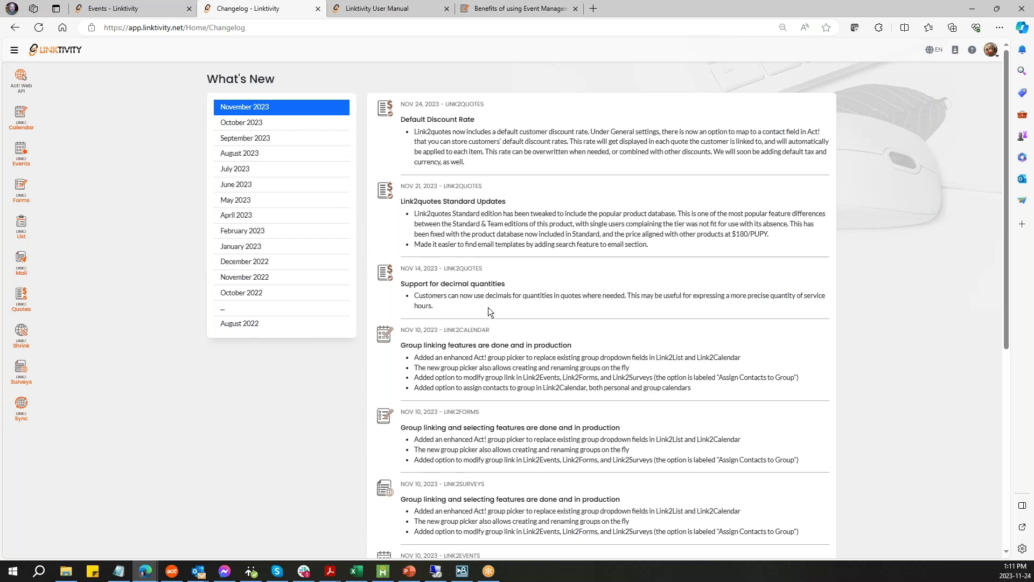
# - In the Events list, choose View Submissions for the Link2events Reseller Webinar
pyautogui.click(131, 9)
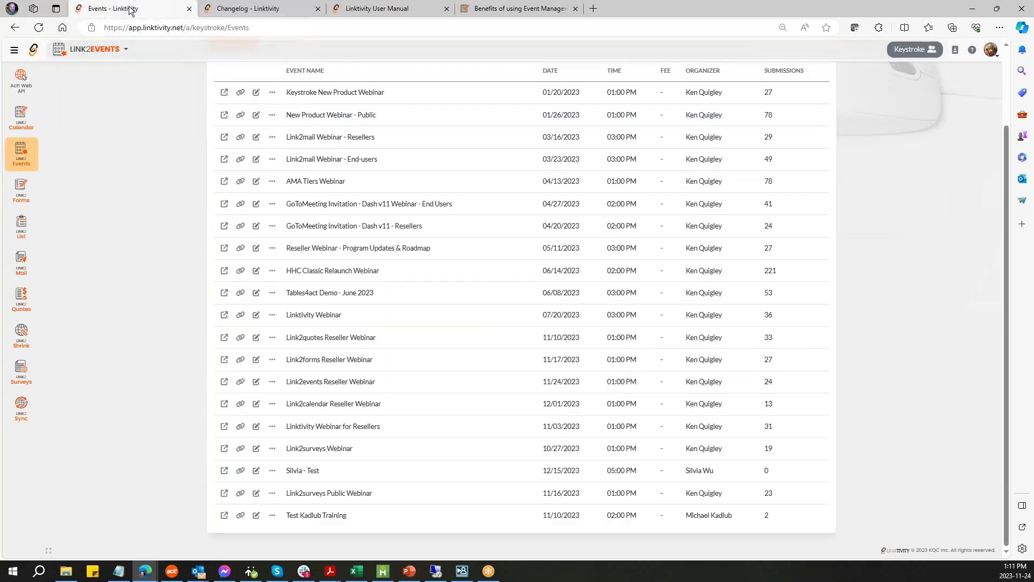
pyautogui.click(35, 149)
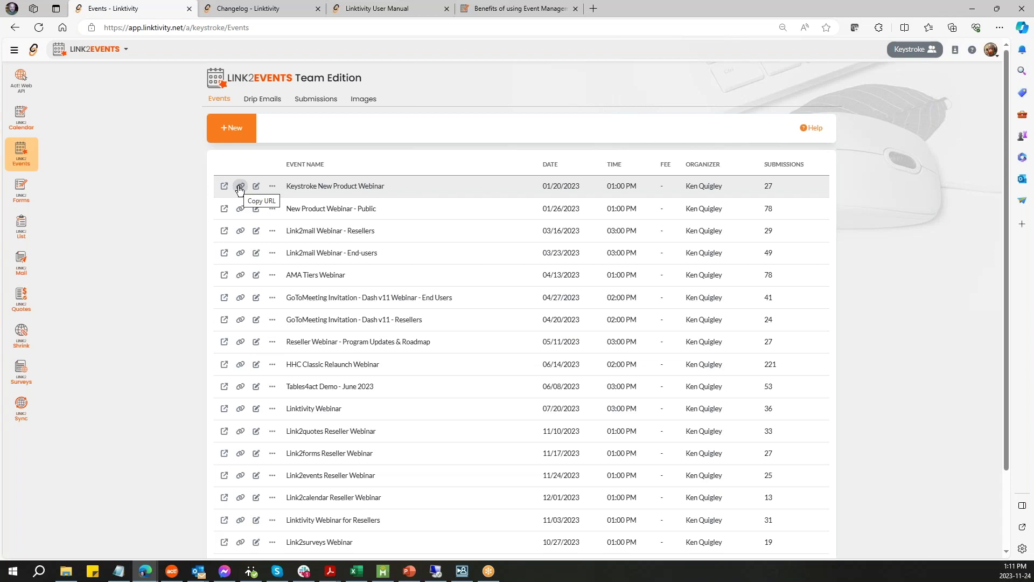
pyautogui.click(273, 188)
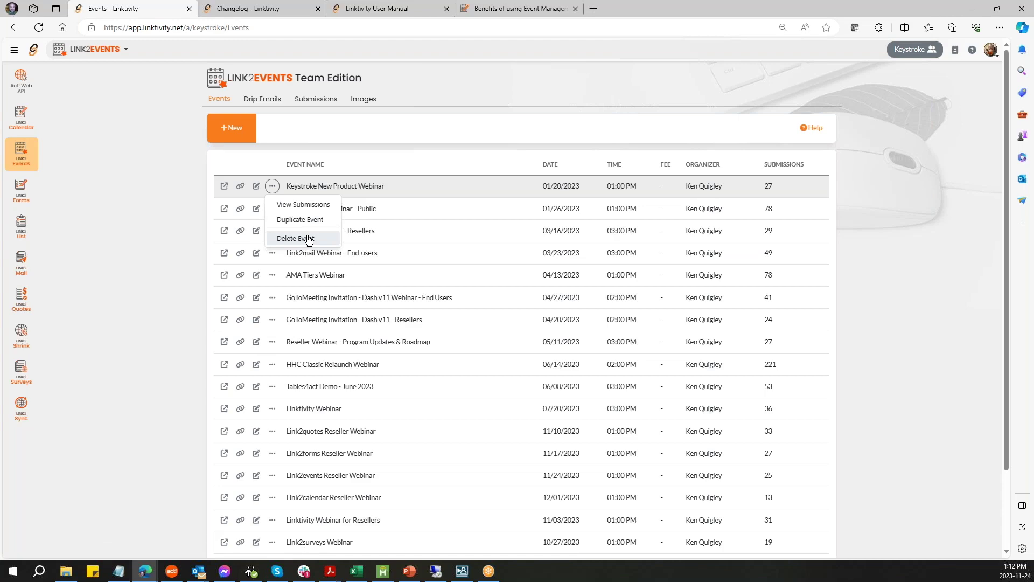
pyautogui.click(882, 300)
pyautogui.scroll(-3, 886, 293)
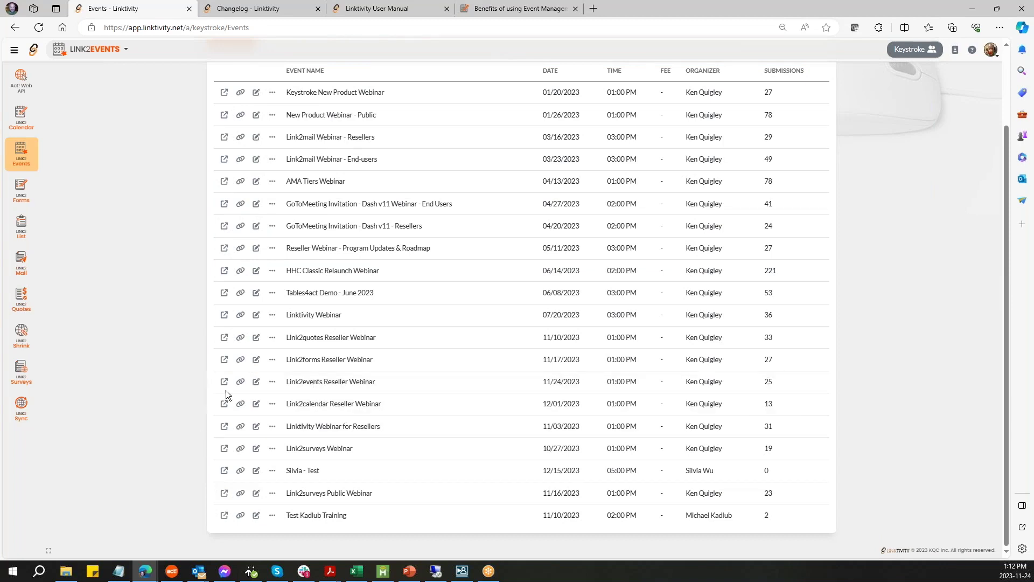
pyautogui.click(272, 382)
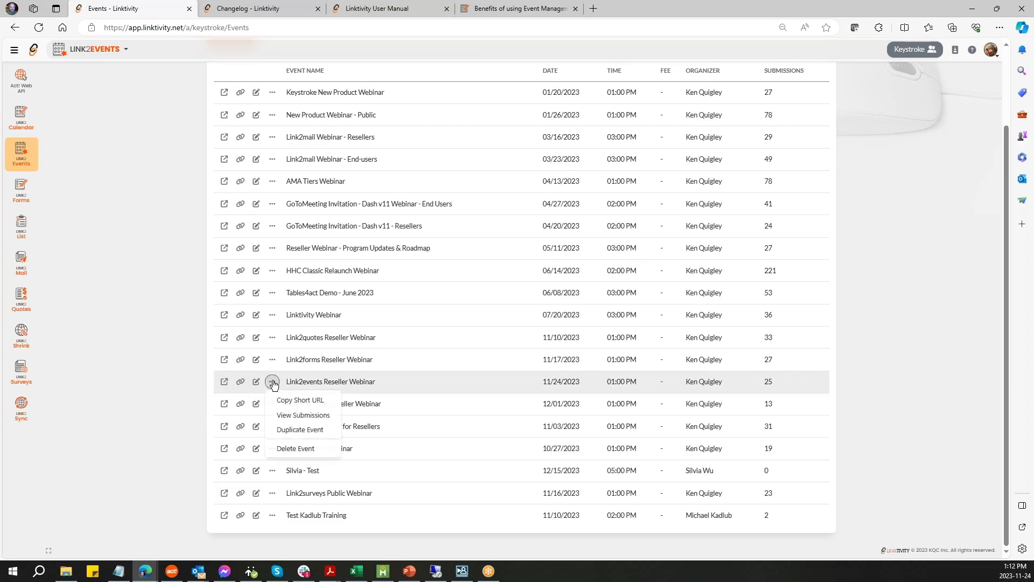
pyautogui.click(320, 421)
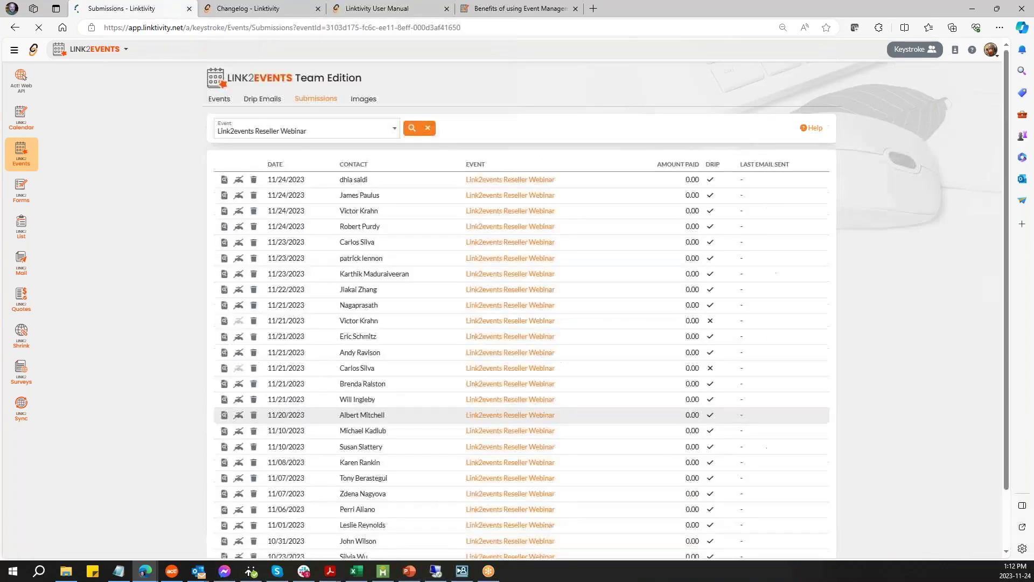
# - Glance over the Reseller Webinar submissions and go back to the Events list with submission counts
pyautogui.scroll(-2, 349, 401)
pyautogui.scroll(2, 349, 402)
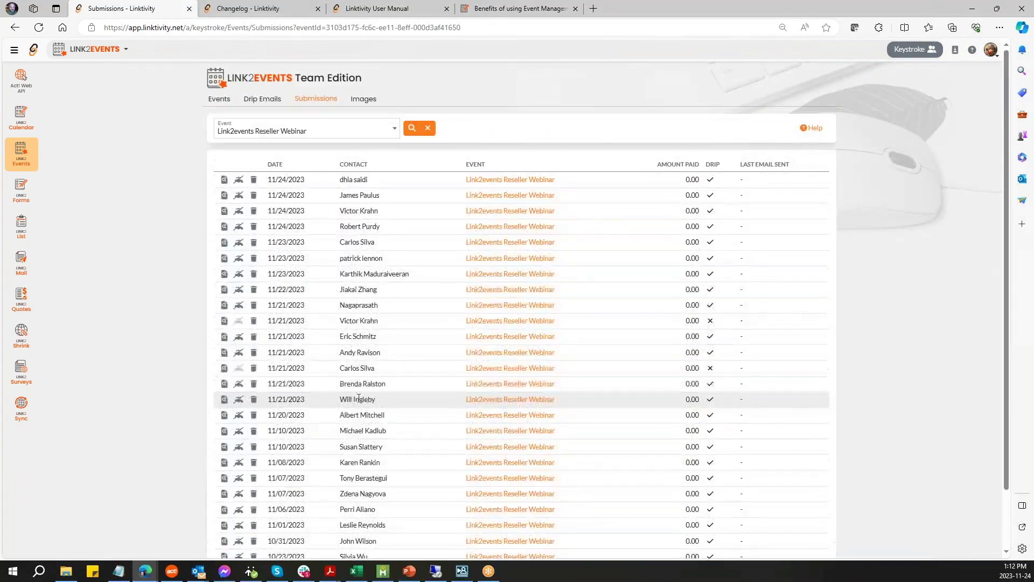
pyautogui.click(14, 32)
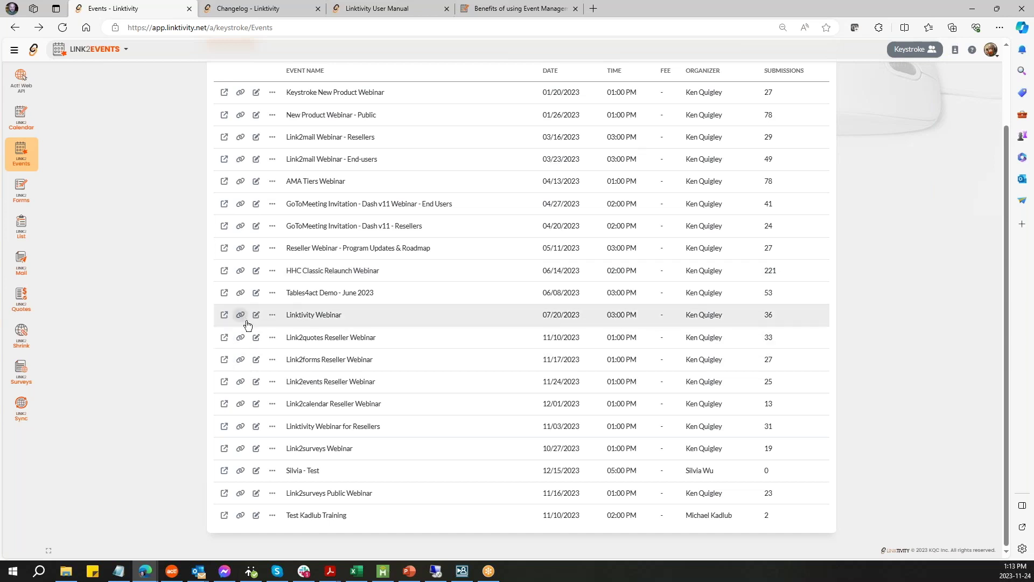
# - Open the Drip Emails tab, then the Submissions tab listing registrations across all events
pyautogui.scroll(2, 156, 380)
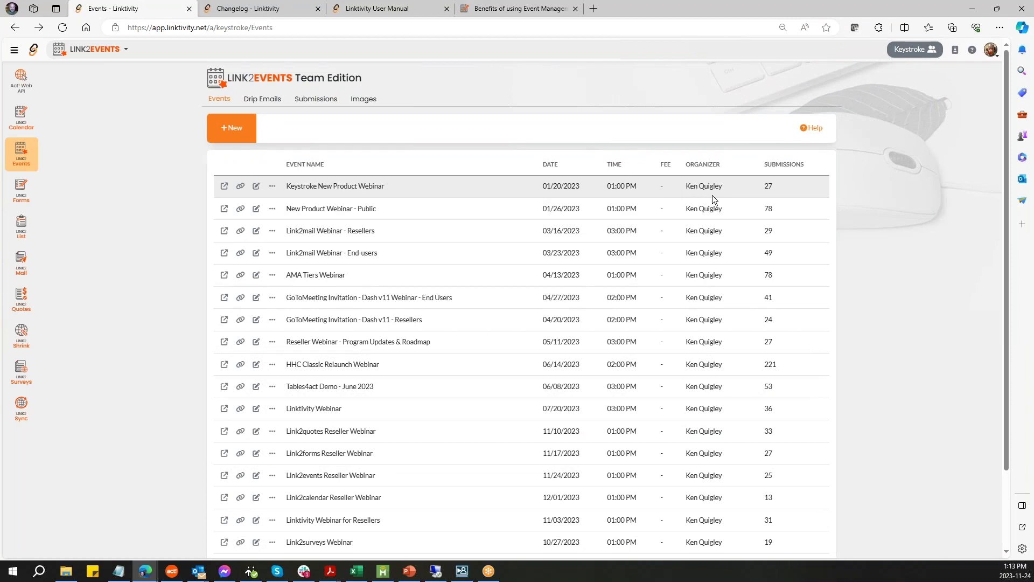
pyautogui.click(256, 103)
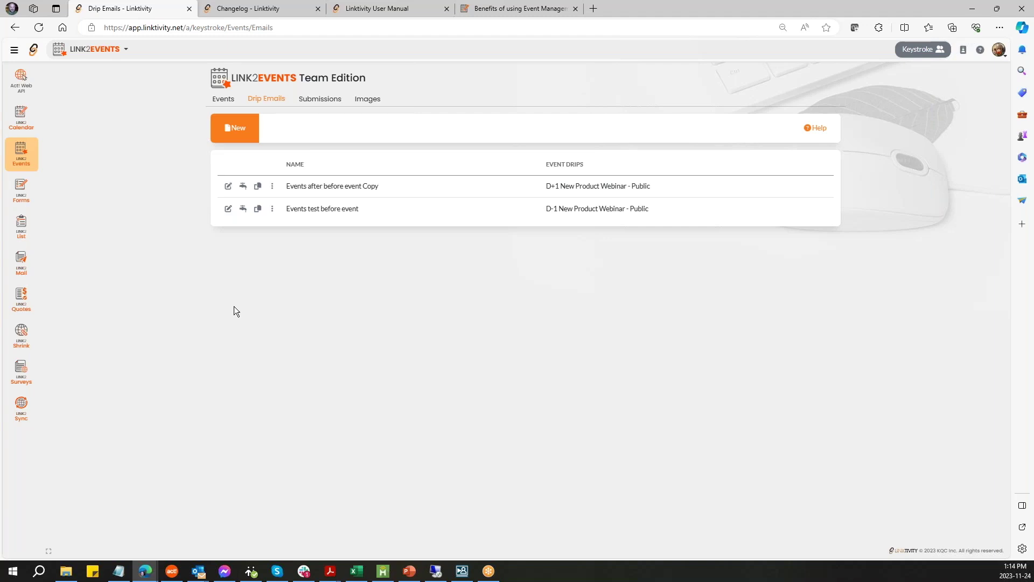
pyautogui.click(322, 102)
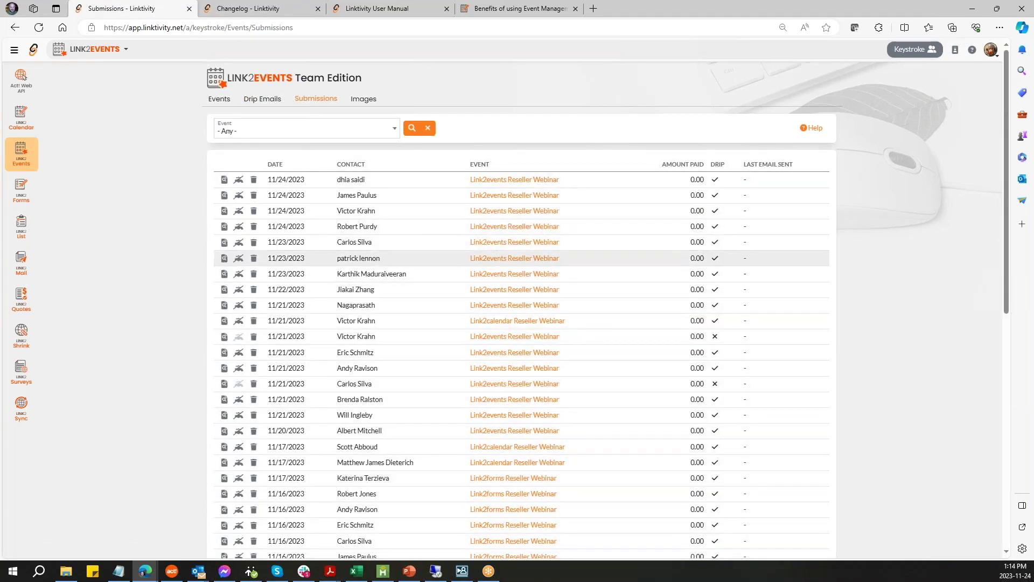
# - Leave the Event filter at '- Any -' and open the Images gallery (17.2 of 100 MB used)
pyautogui.click(395, 131)
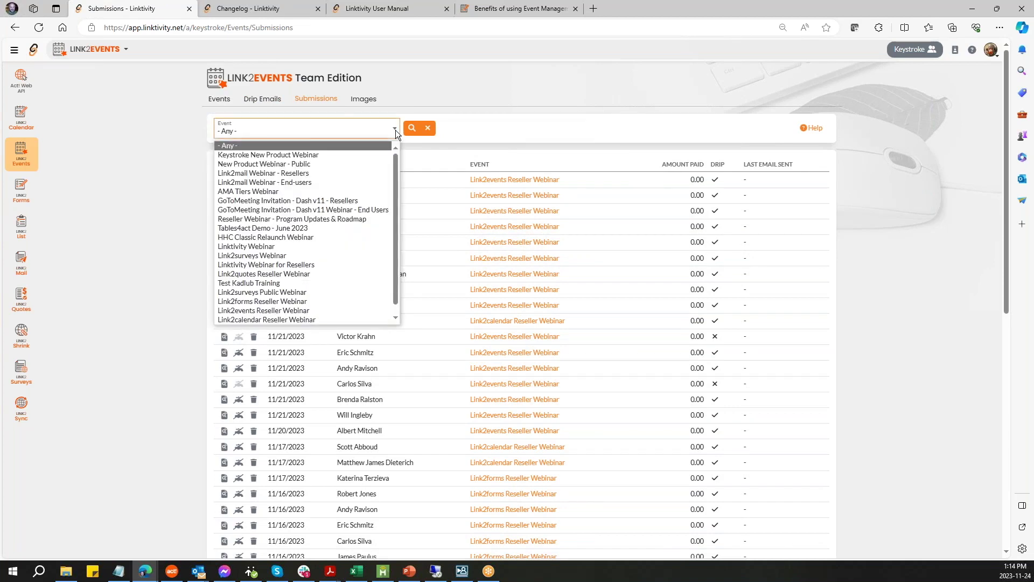
pyautogui.click(522, 79)
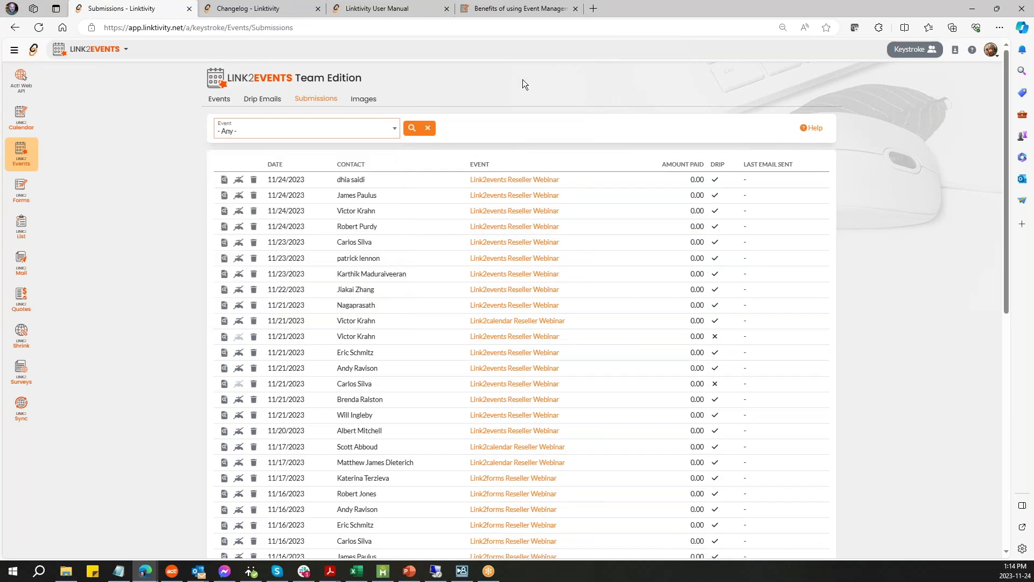
pyautogui.click(363, 101)
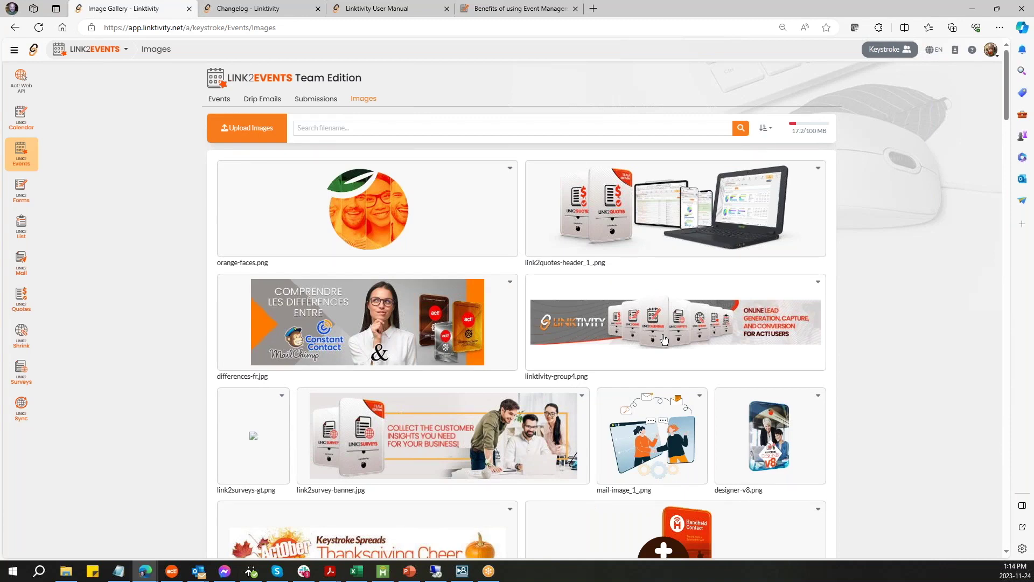
pyautogui.click(219, 100)
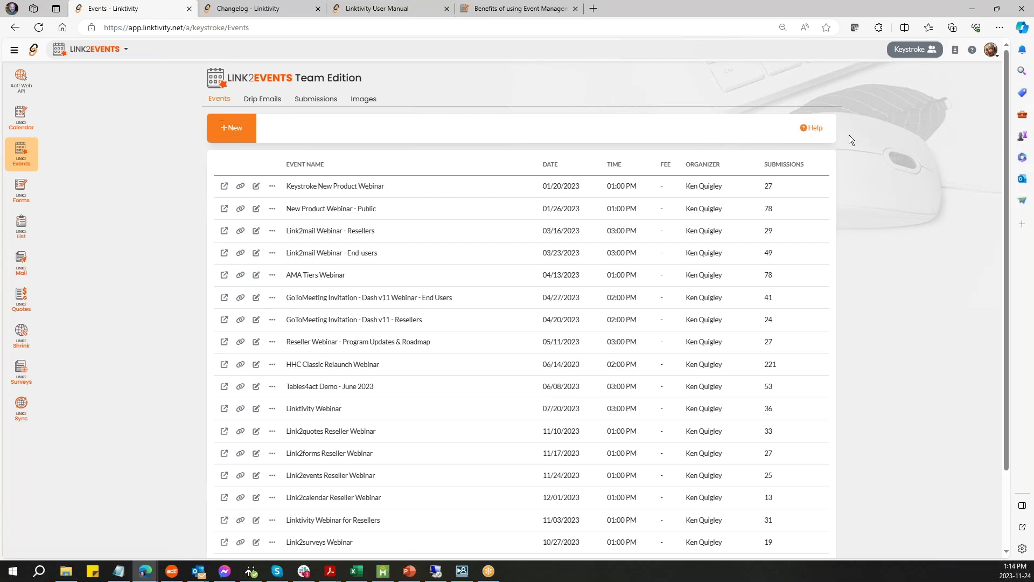
pyautogui.click(811, 130)
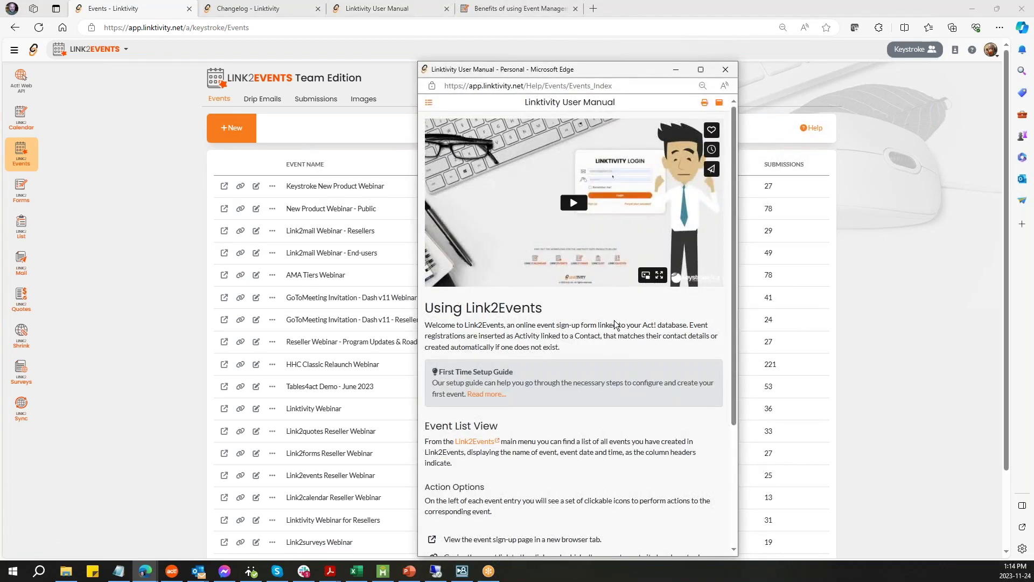
pyautogui.scroll(-2, 614, 323)
pyautogui.scroll(2, 613, 318)
pyautogui.click(723, 70)
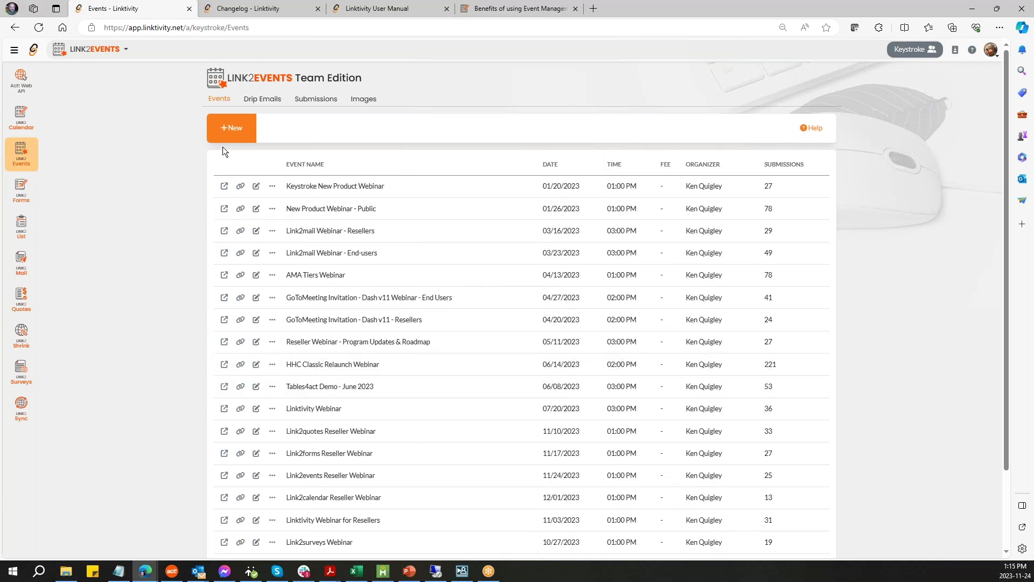
# - Start a new event, compare linking an existing Act! activity, and keep Create new selected
pyautogui.click(228, 132)
pyautogui.hotkey('alt', 'Tab')
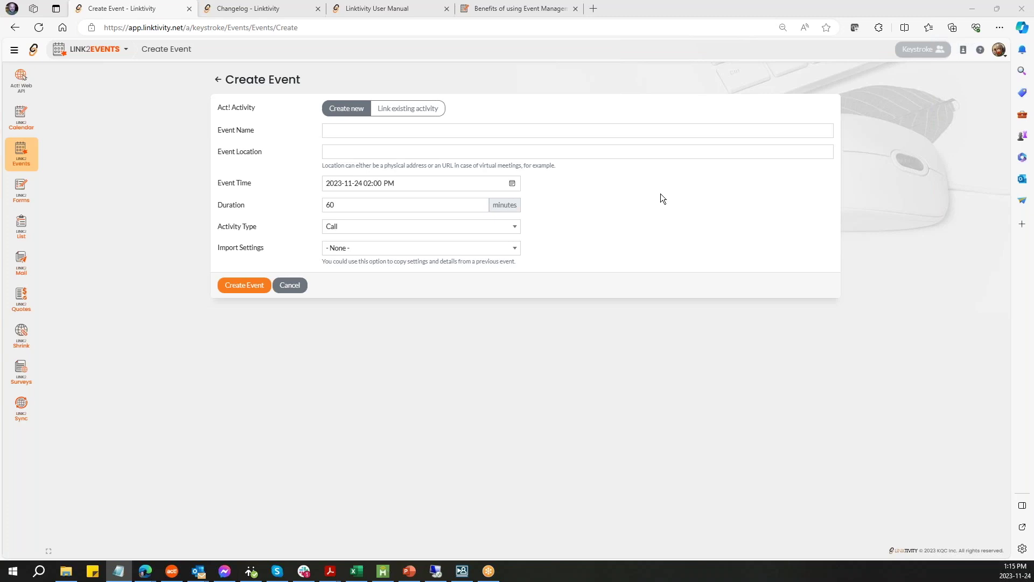
pyautogui.click(401, 111)
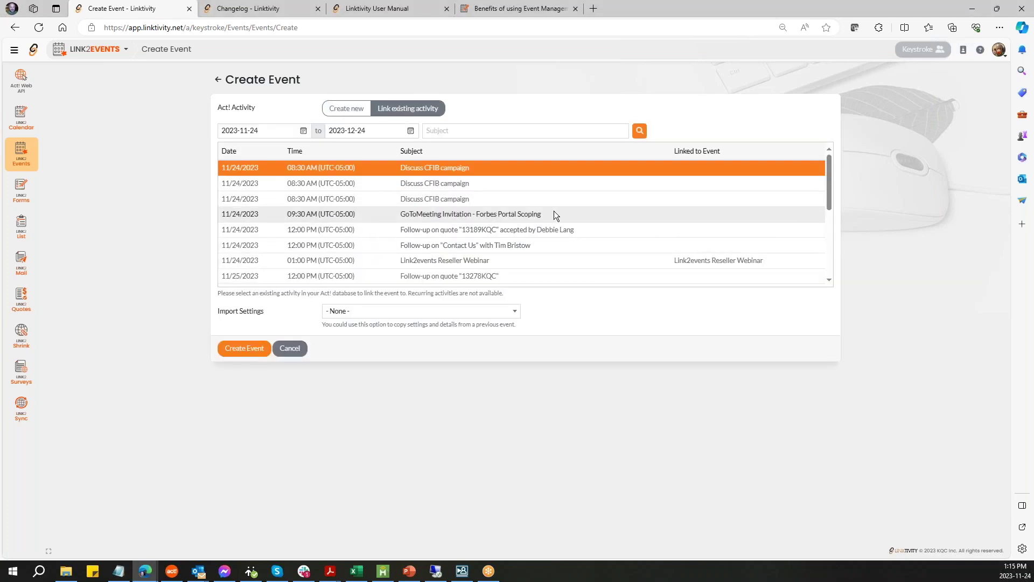
pyautogui.scroll(-2, 555, 211)
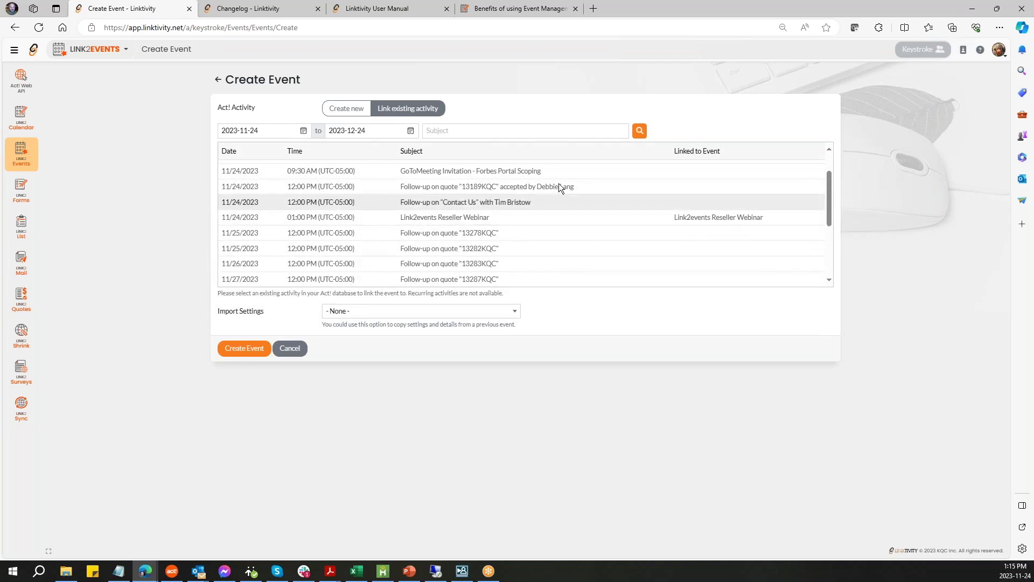
pyautogui.click(334, 108)
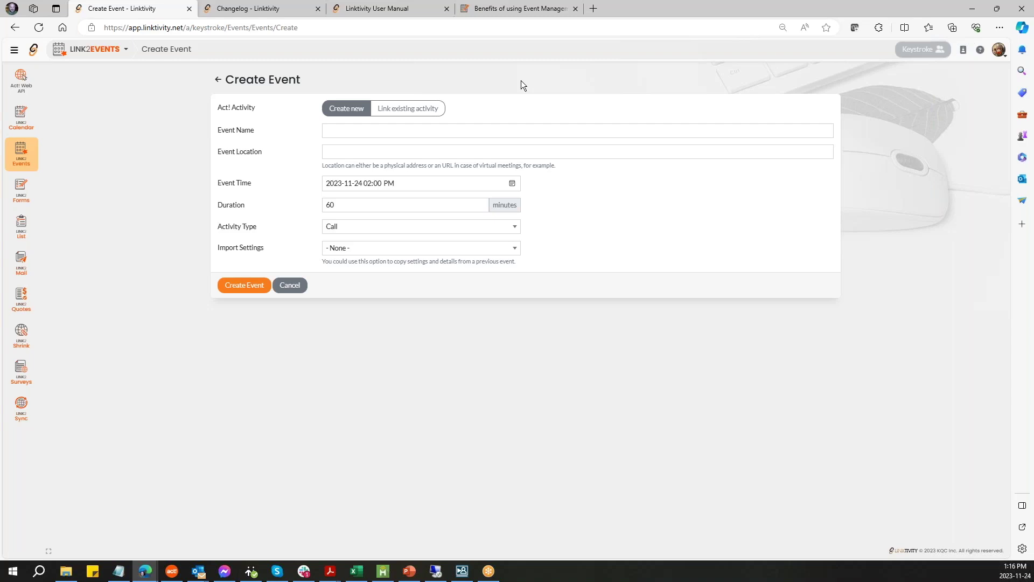
pyautogui.click(418, 109)
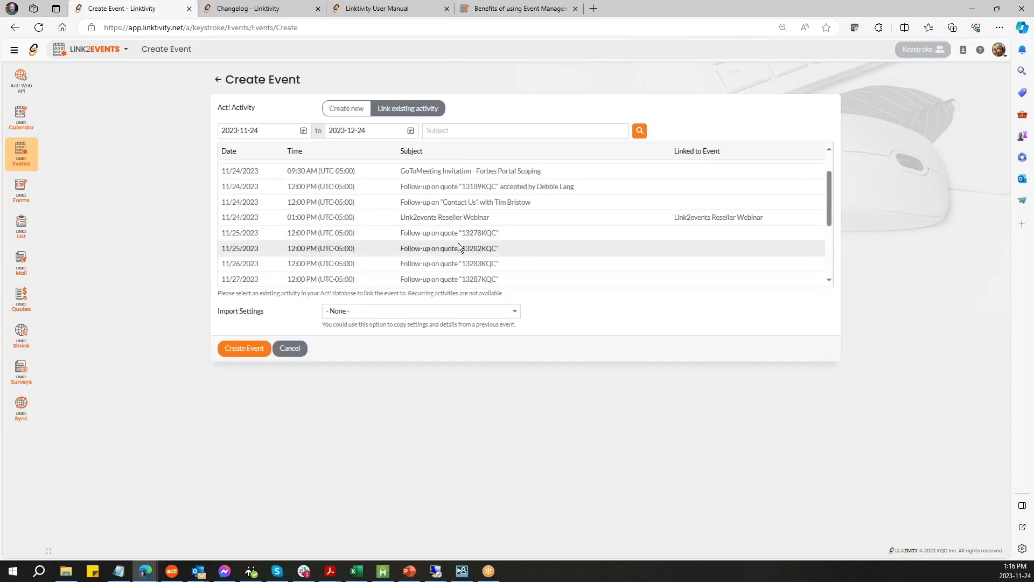
pyautogui.click(340, 111)
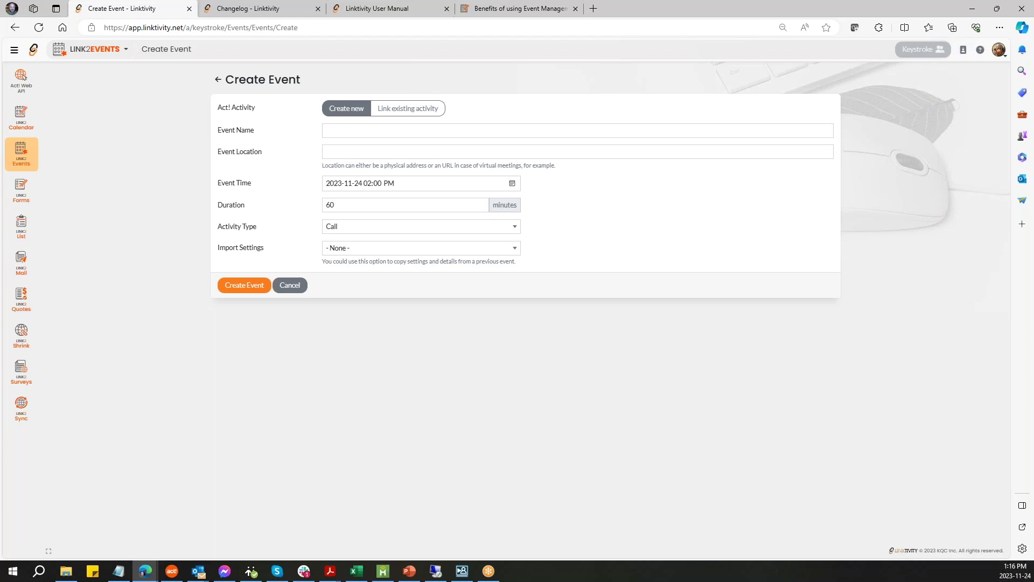
# - Paste the birthday-blast event name into the Event Name field
pyautogui.hotkey('alt', 'Tab')
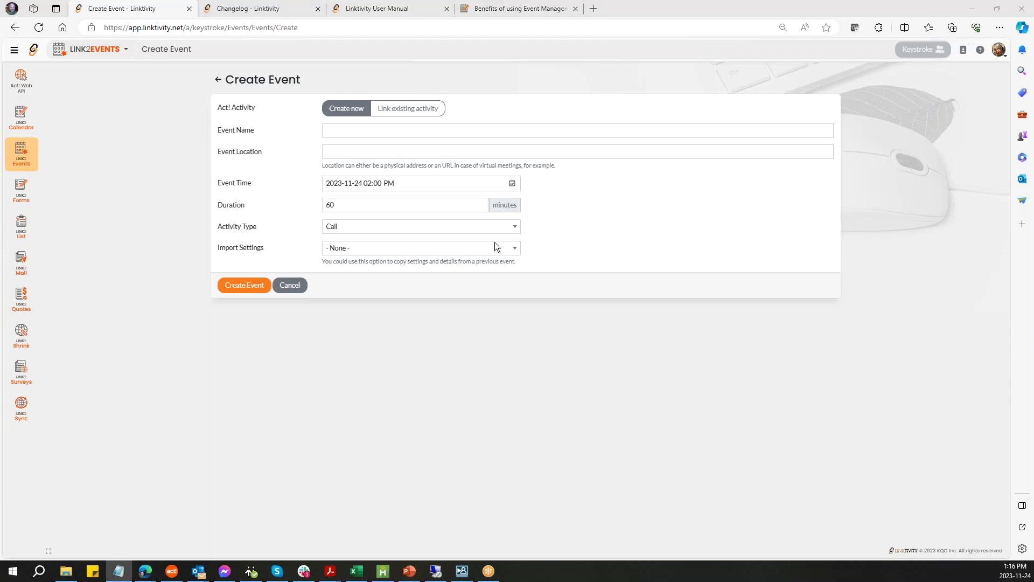
pyautogui.click(353, 129)
pyautogui.write('Berastegui Birthday blast!')
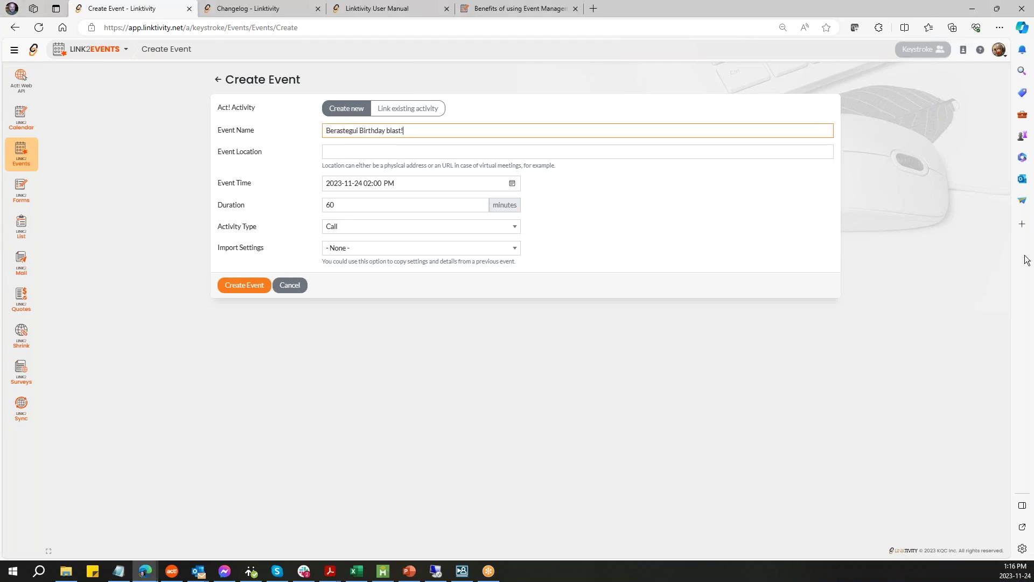
pyautogui.click(341, 151)
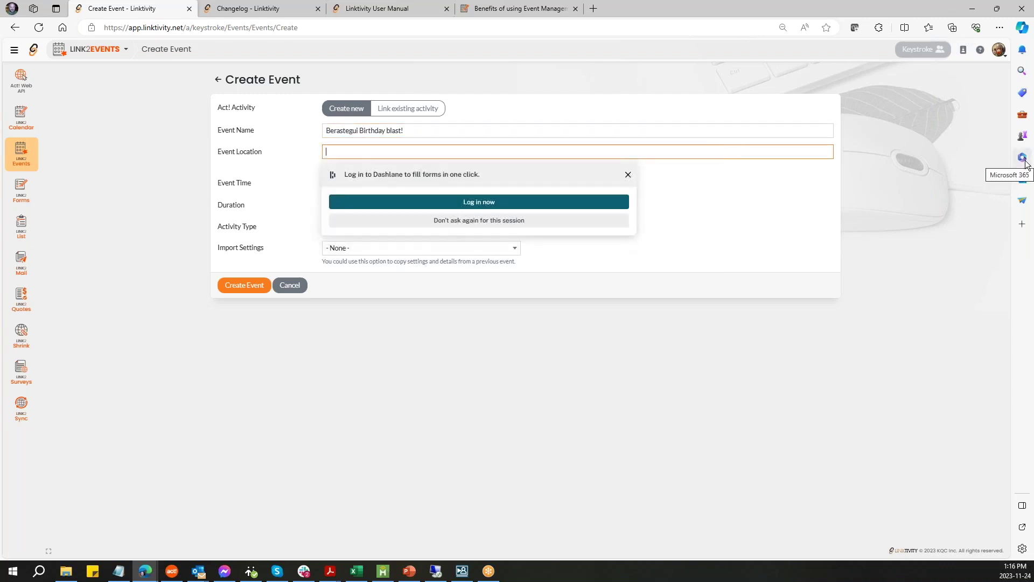
pyautogui.write('www.link2')
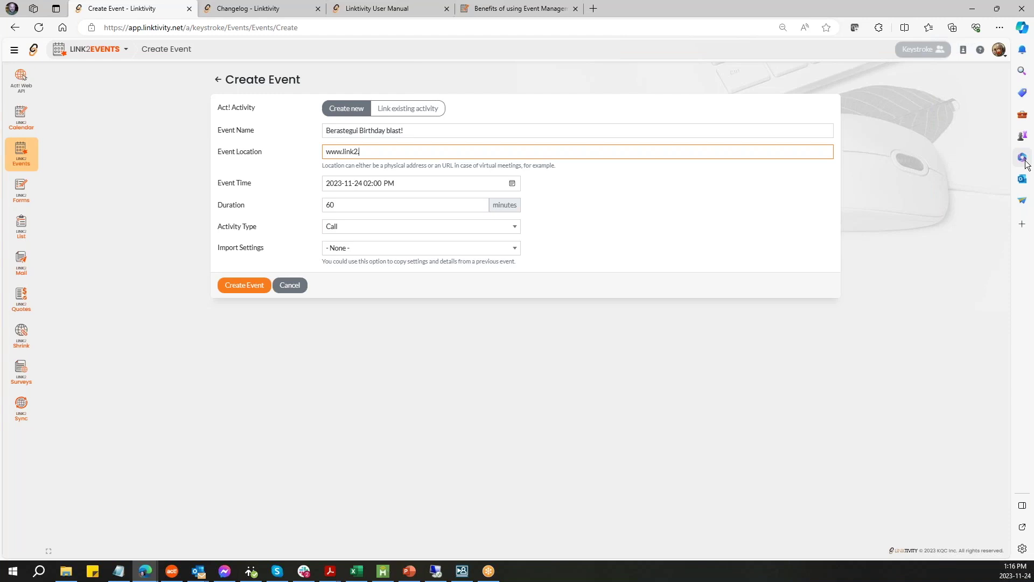
pyautogui.write('.work/')
pyautogui.write('Berastegui Birthday blast!')
pyautogui.press('BackSpace')
pyautogui.press('BackSpace')
pyautogui.press('BackSpace')
pyautogui.press('BackSpace')
pyautogui.press('BackSpace')
pyautogui.press('BackSpace')
pyautogui.press('BackSpace')
pyautogui.press('BackSpace')
pyautogui.press('BackSpace')
pyautogui.press('BackSpace')
pyautogui.press('BackSpace')
pyautogui.press('BackSpace')
pyautogui.press('BackSpace')
pyautogui.press('BackSpace')
pyautogui.press('BackSpace')
# - Set the event date to 29 May 2024 in the Event Time picker
pyautogui.click(512, 185)
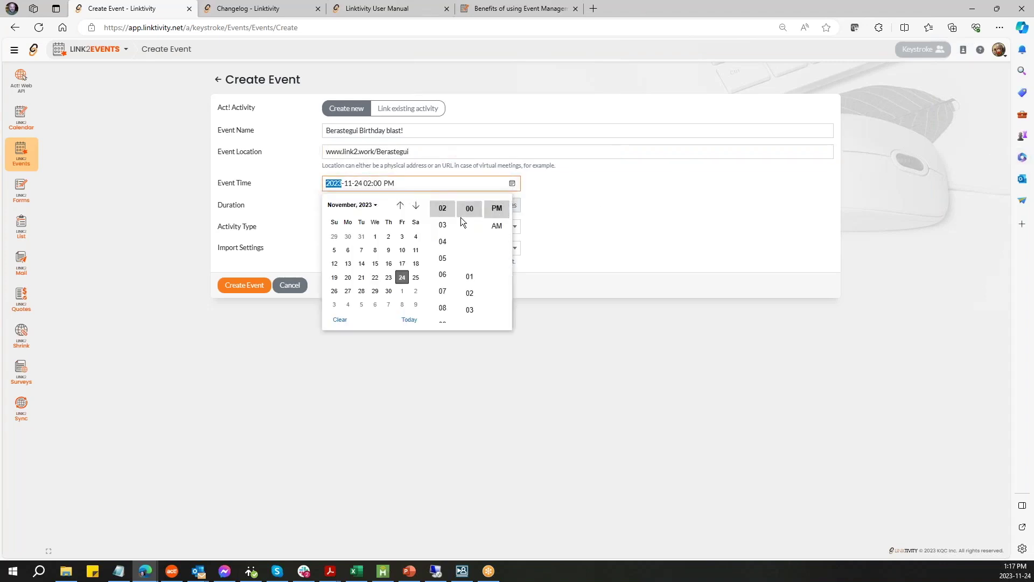
pyautogui.click(416, 207)
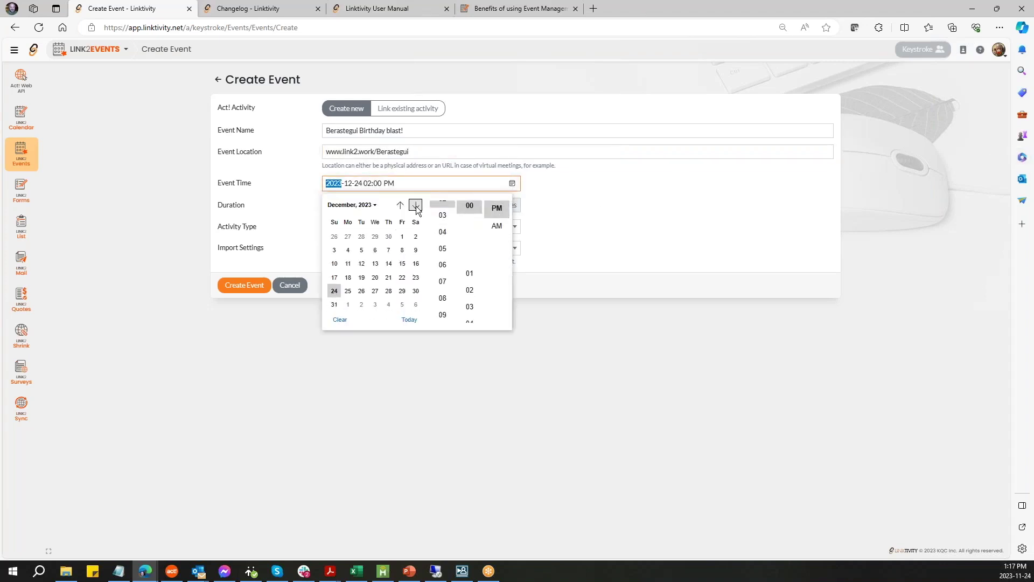
pyautogui.click(416, 205)
pyautogui.click(415, 205)
pyautogui.click(415, 205)
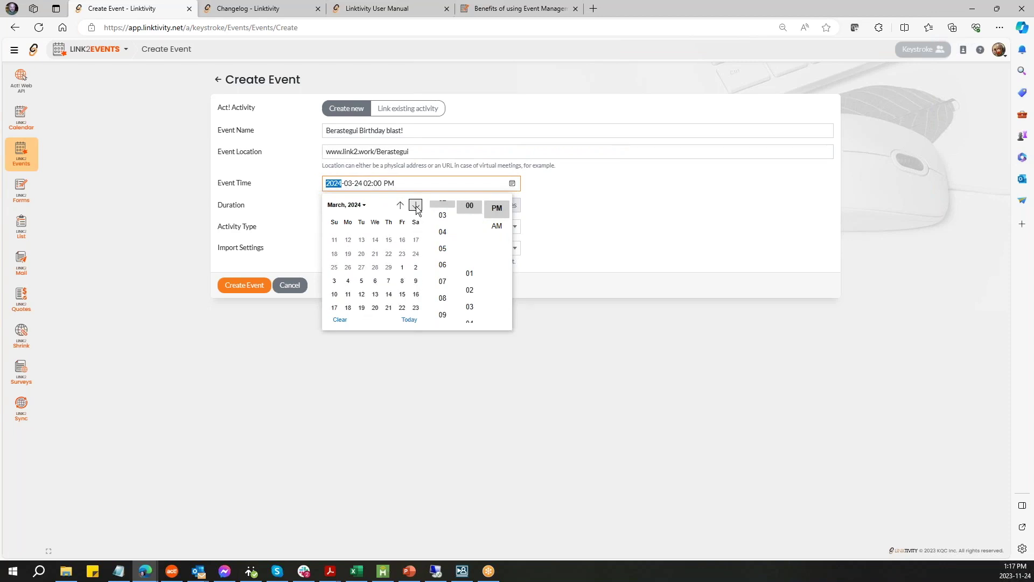
pyautogui.click(415, 205)
pyautogui.click(415, 205)
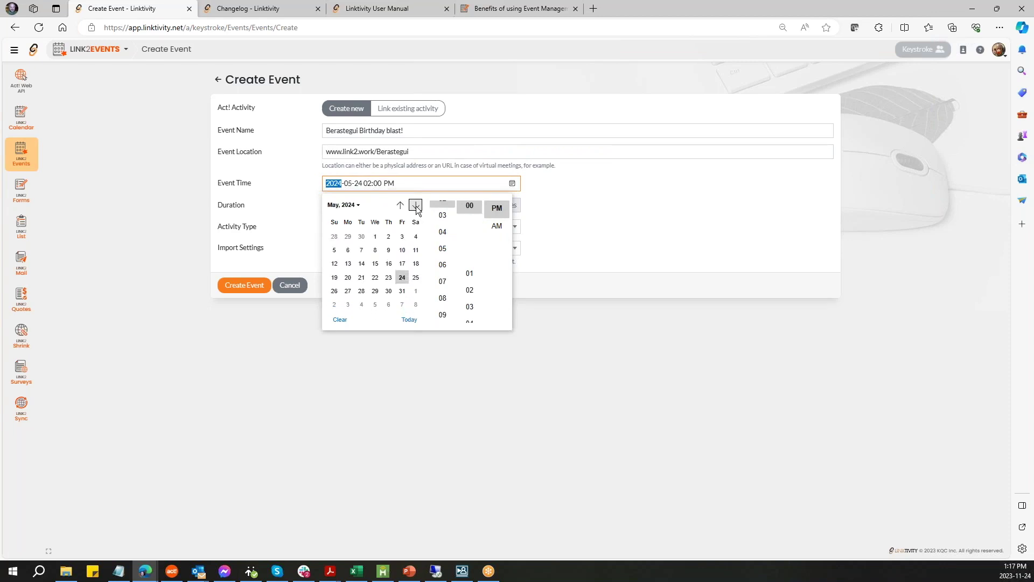
pyautogui.click(375, 291)
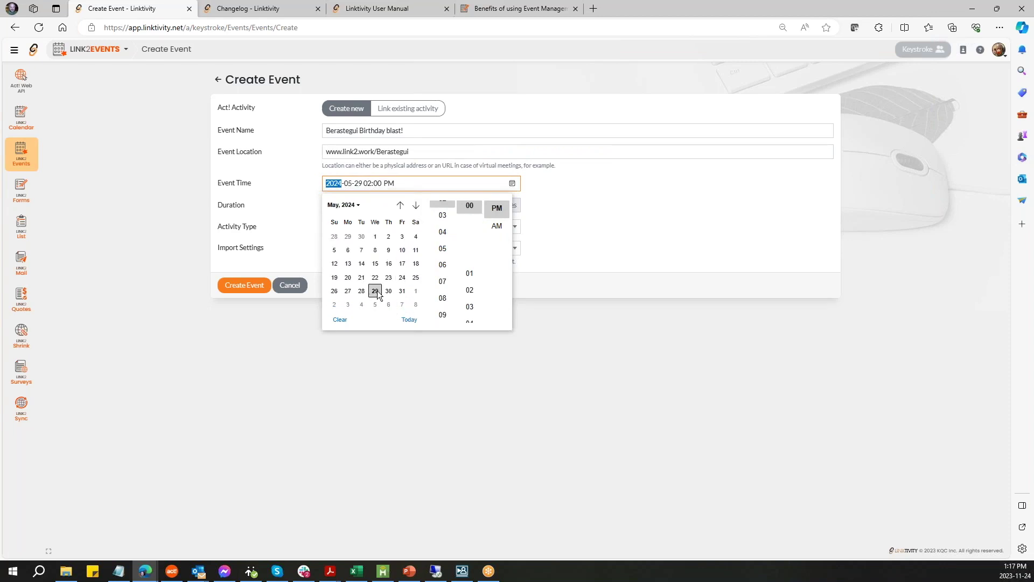
pyautogui.click(654, 209)
# - Set the event start time to 05:00 PM
pyautogui.click(516, 186)
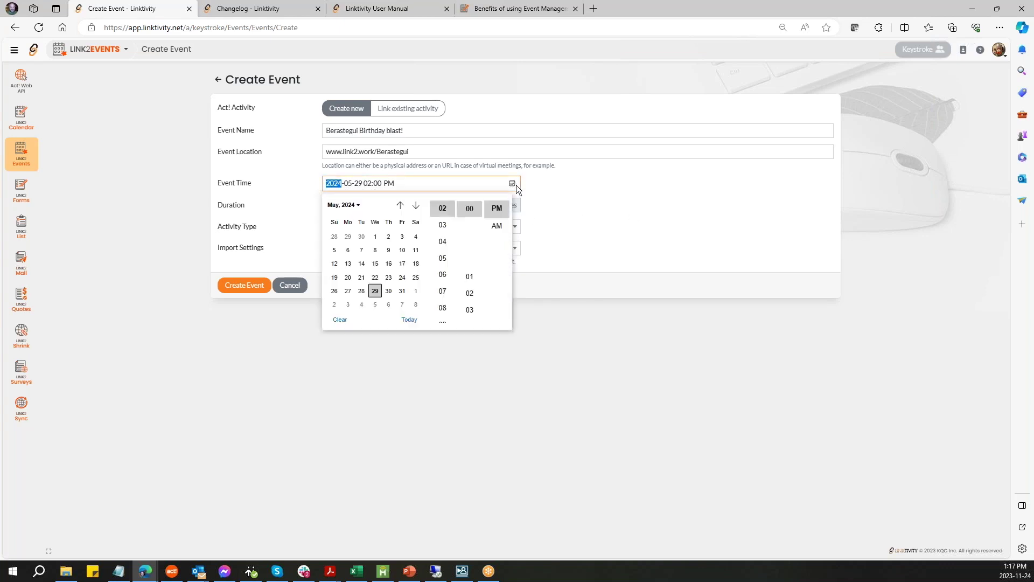
pyautogui.scroll(-1, 454, 215)
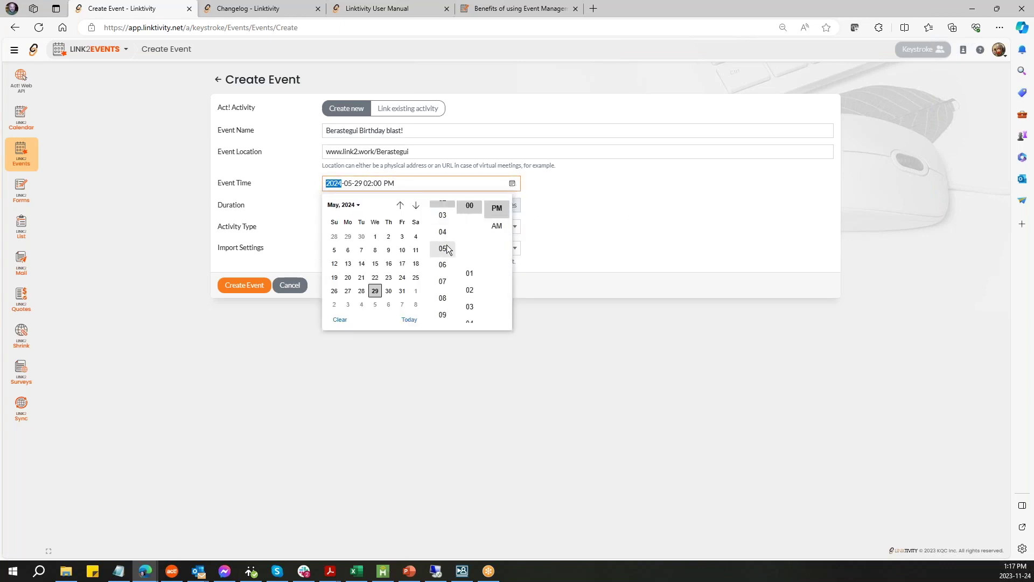
pyautogui.click(445, 233)
pyautogui.click(450, 248)
pyautogui.click(625, 189)
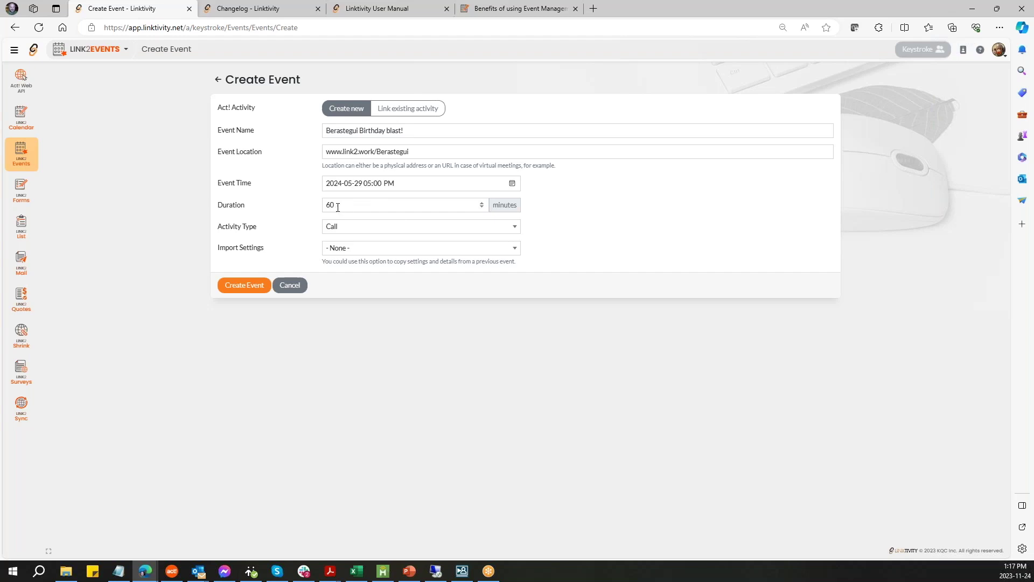
# - Choose Personal Activity as the event's activity type
pyautogui.click(515, 227)
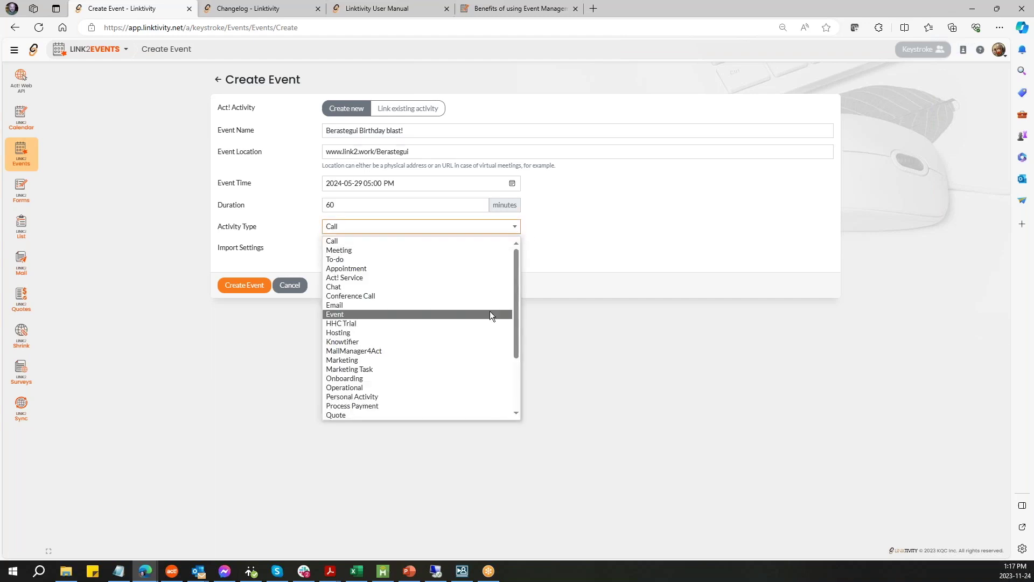
pyautogui.scroll(-3, 485, 317)
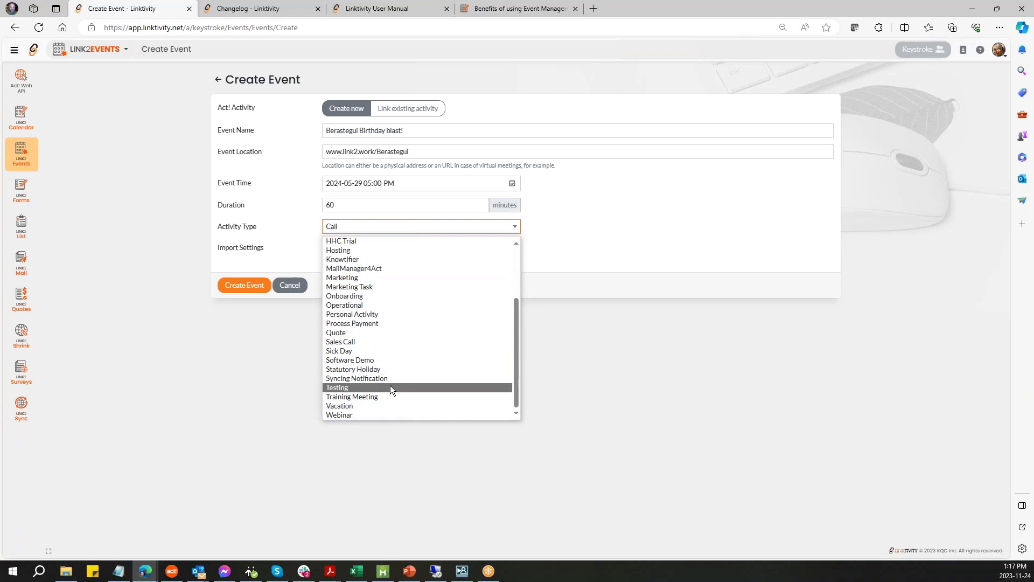
pyautogui.scroll(3, 393, 387)
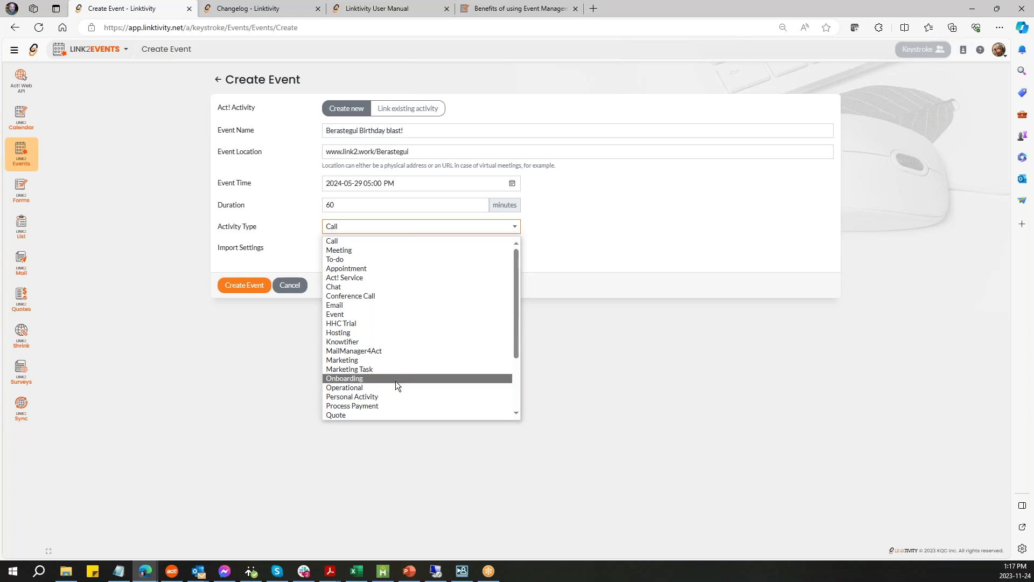
pyautogui.scroll(-1, 395, 380)
pyautogui.click(386, 370)
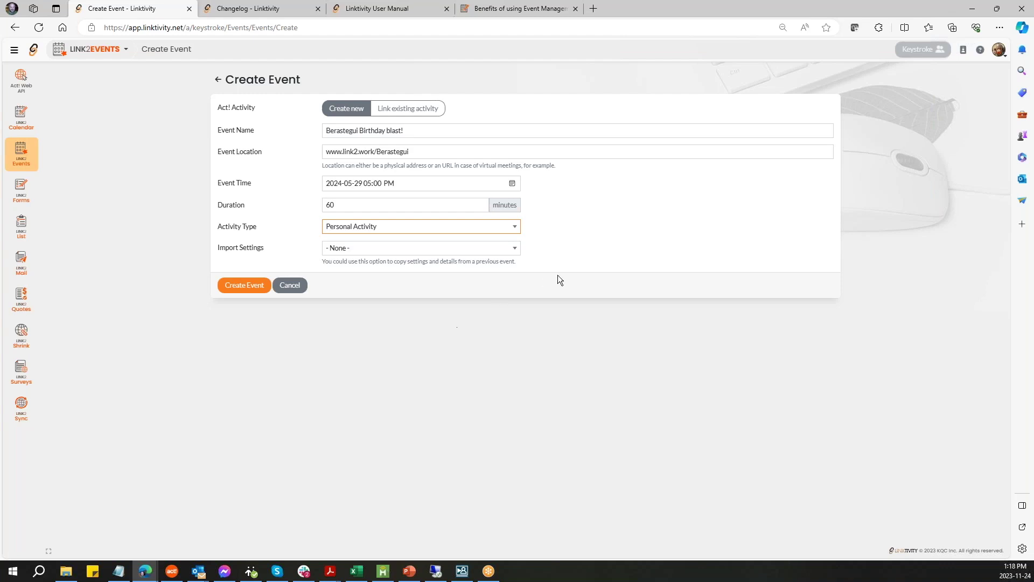
# - Leave Import Settings at - None - and create the event
pyautogui.click(514, 247)
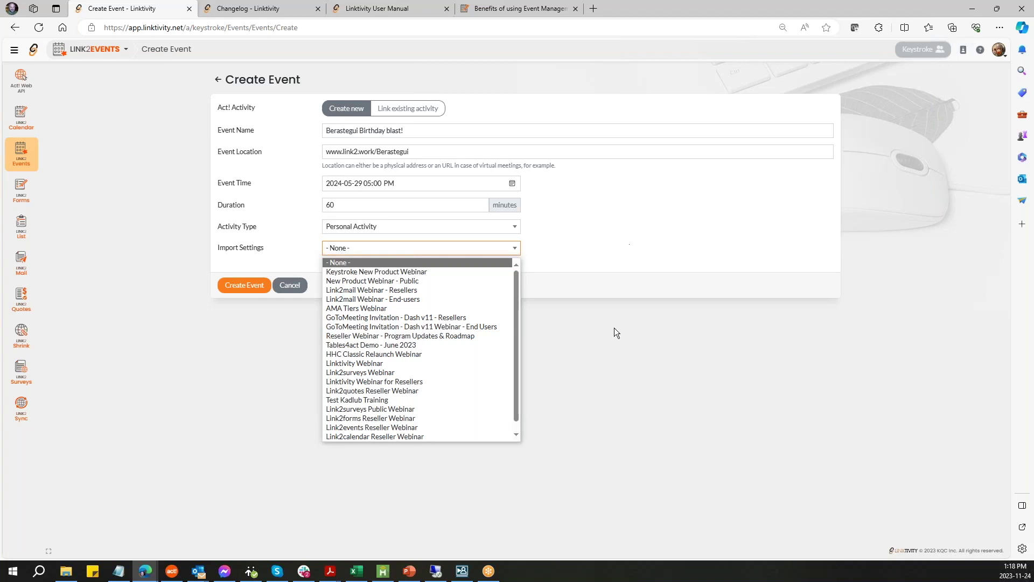
pyautogui.click(516, 435)
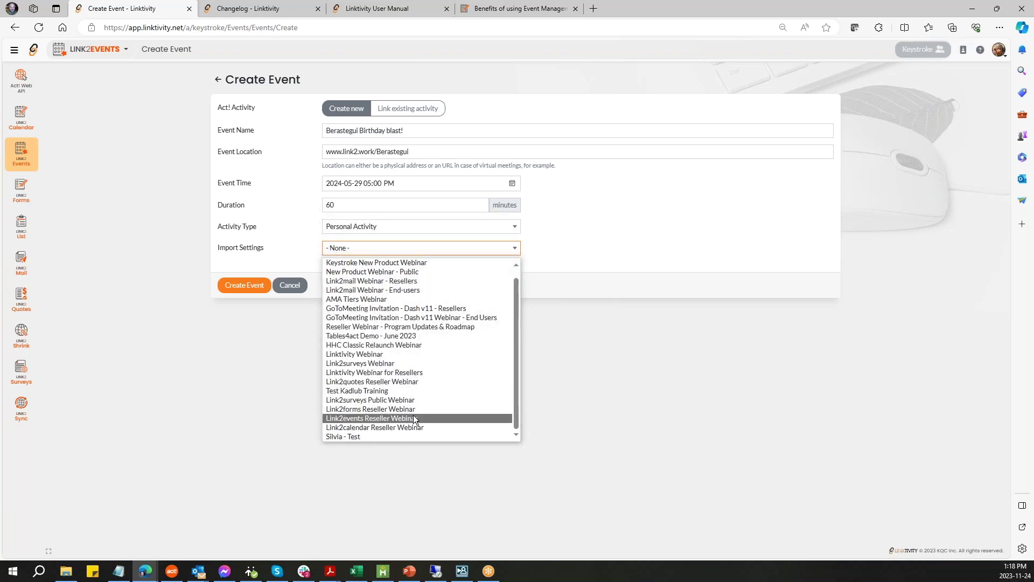
pyautogui.click(694, 347)
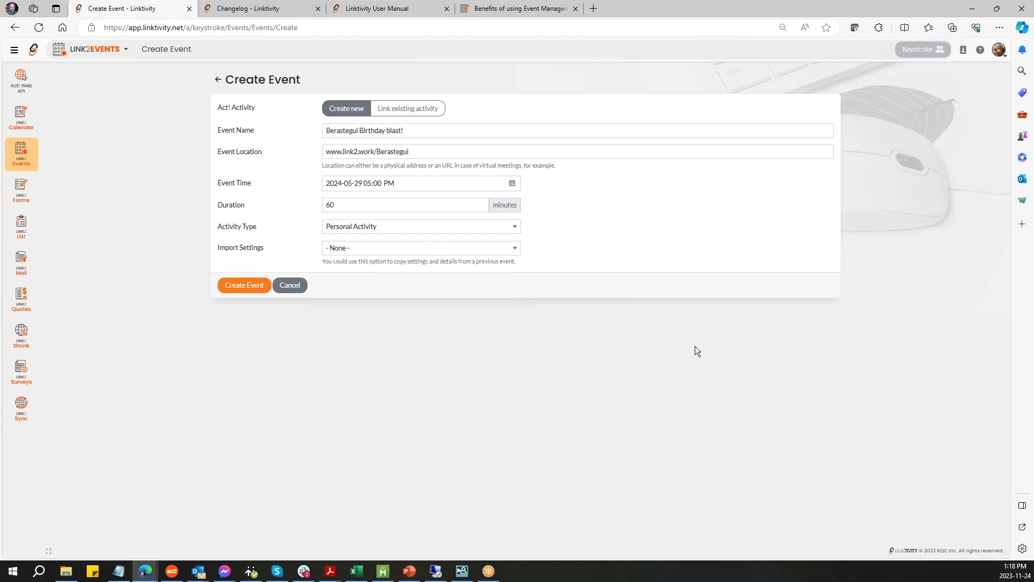
pyautogui.click(245, 287)
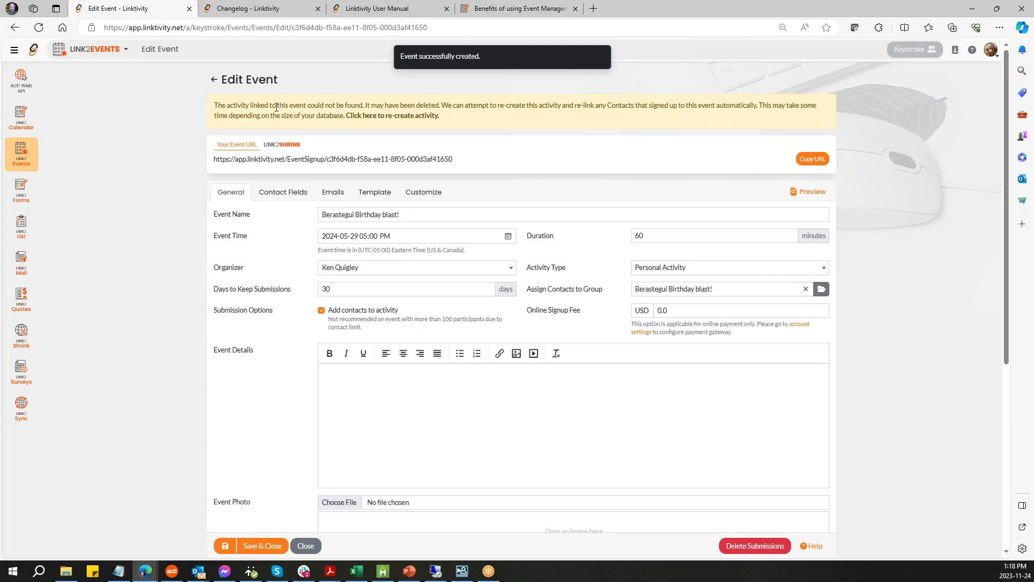
# - Re-create the event's missing linked Personal Activity in Act!
pyautogui.click(403, 117)
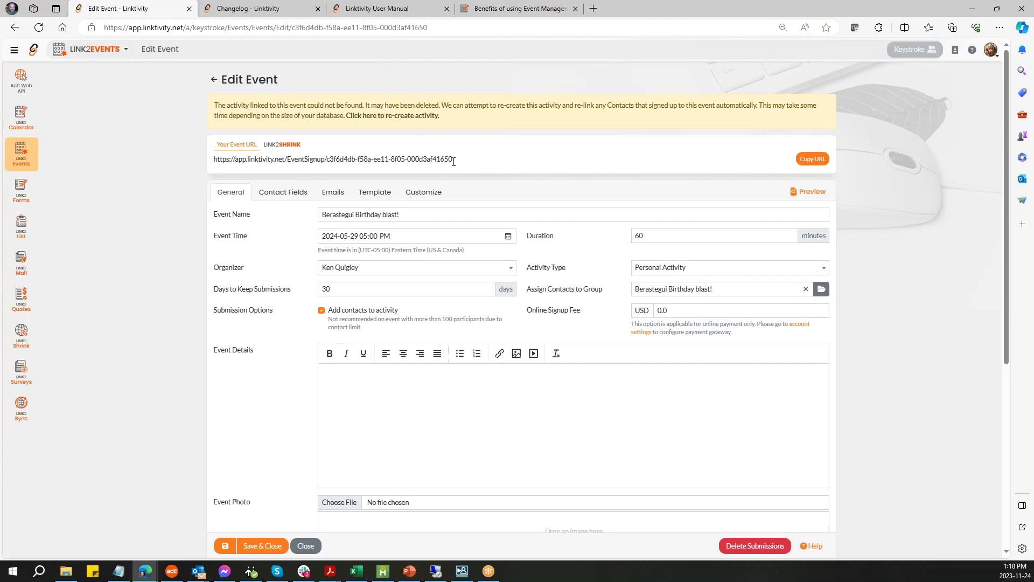
pyautogui.scroll(-2, 909, 249)
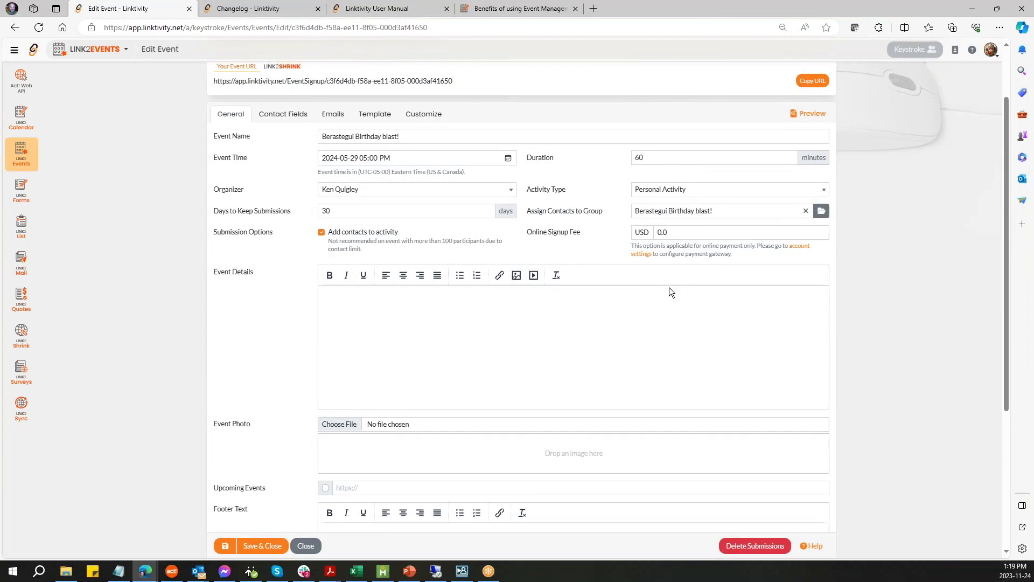
# - Paste the four-paragraph birthday invitation into Event Details
pyautogui.hotkey('alt', 'Tab')
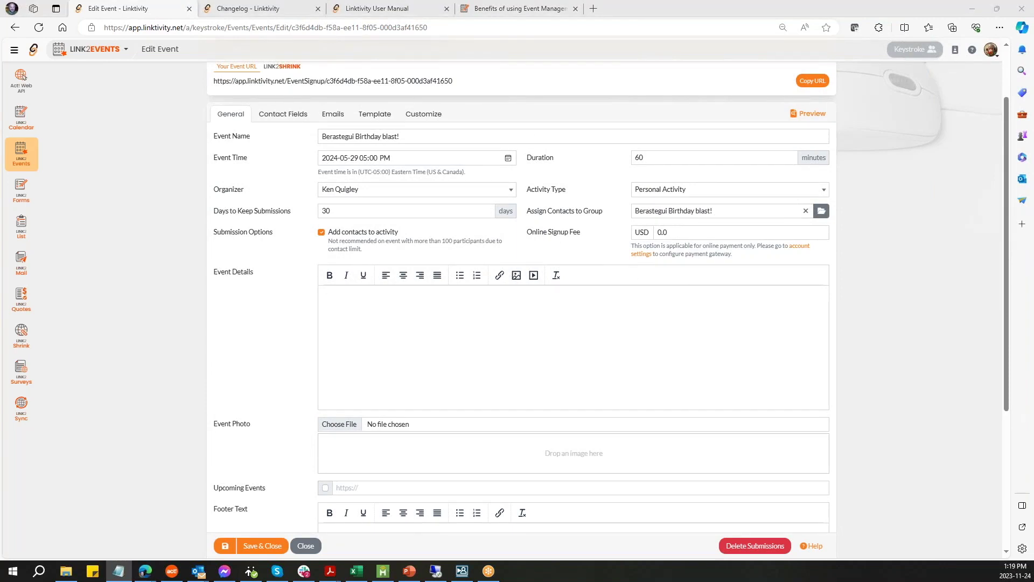
pyautogui.click(383, 303)
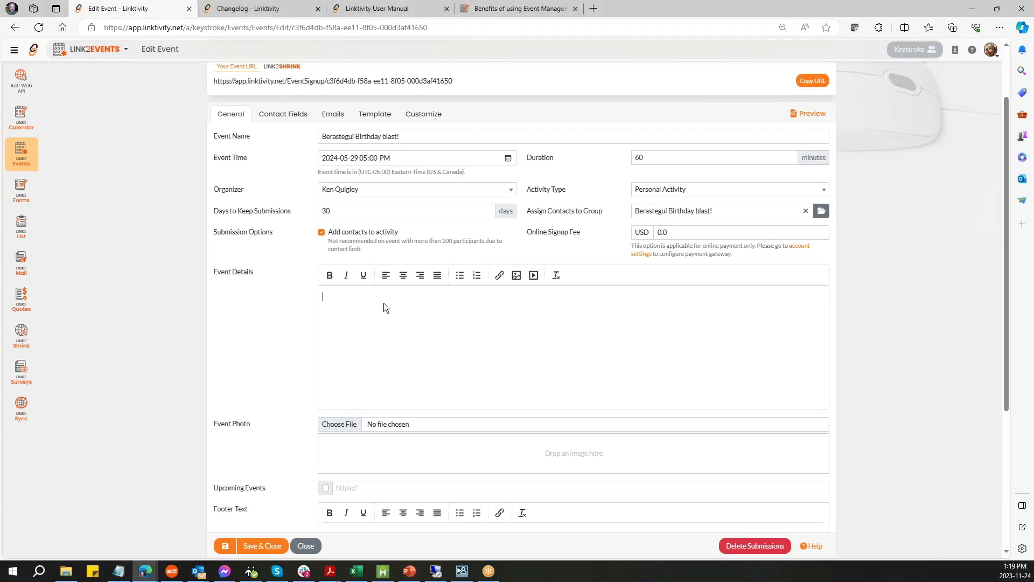
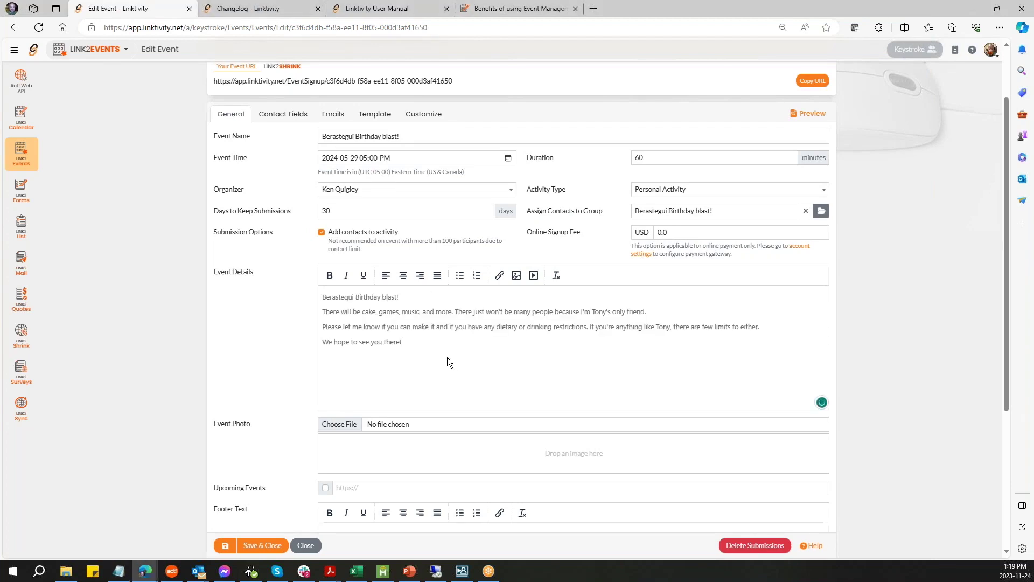
# - Attach TonyB.jpg as the event photo and add an empty line after the invitation
pyautogui.click(339, 424)
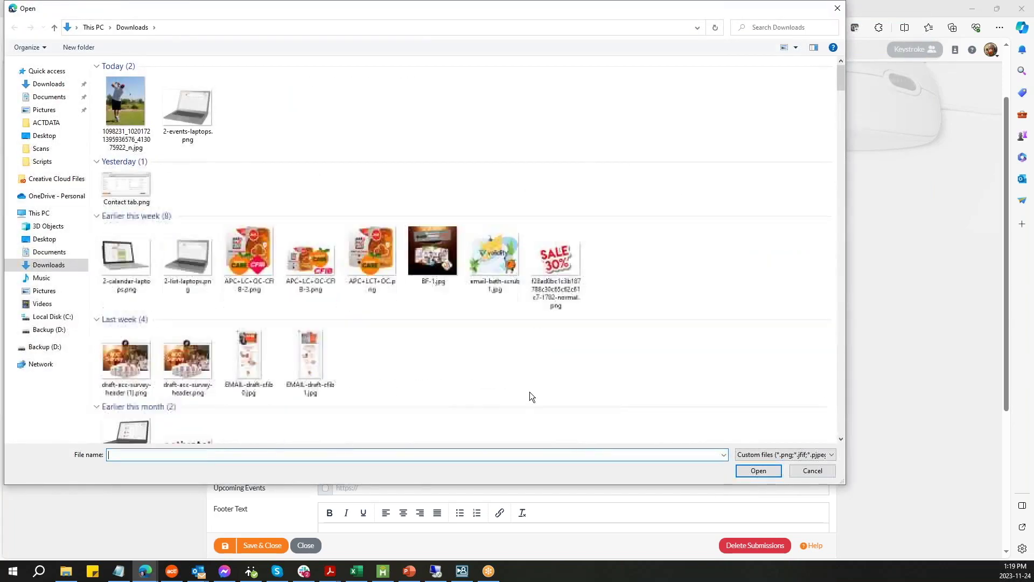
pyautogui.doubleClick(309, 100)
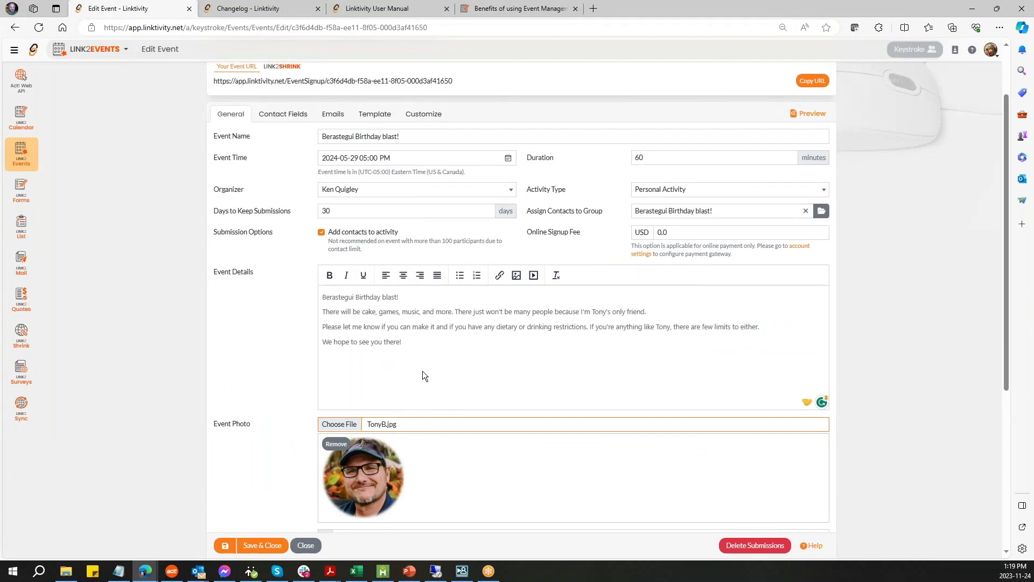
pyautogui.click(435, 343)
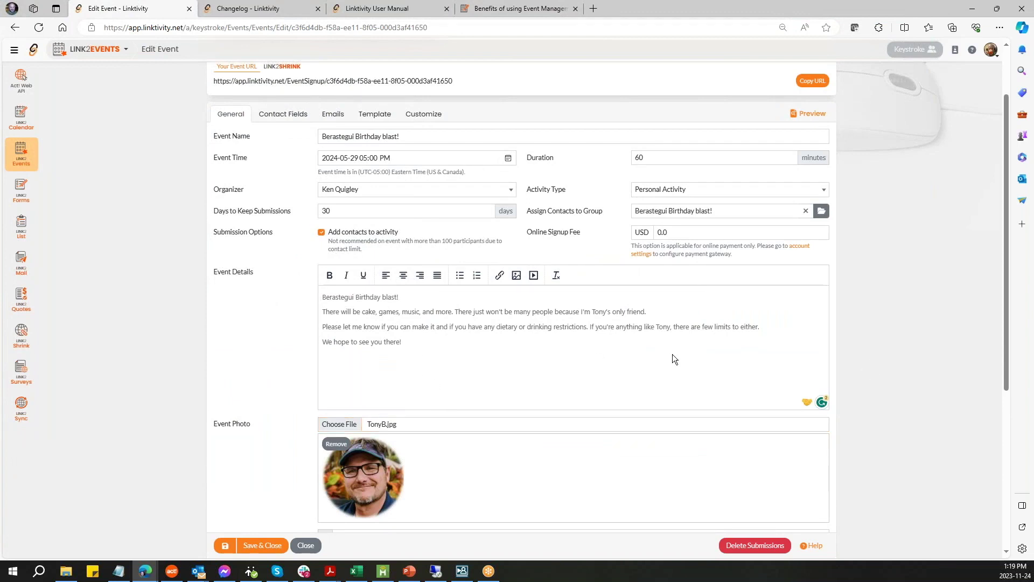
pyautogui.press('Return')
# - Upload TonyB-golfing.jpg and insert it below the invitation text at 1000×387
pyautogui.click(517, 276)
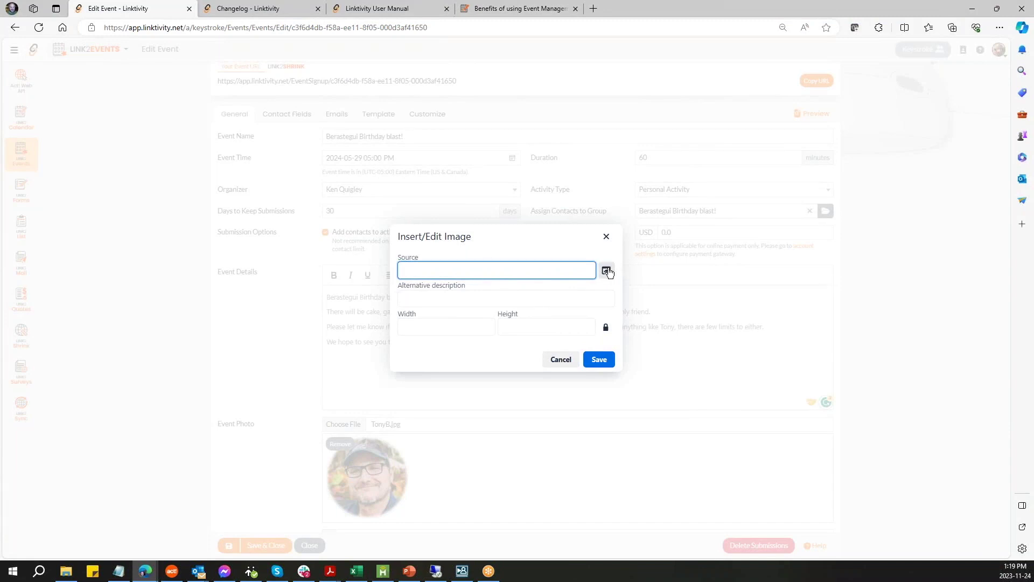
pyautogui.click(605, 272)
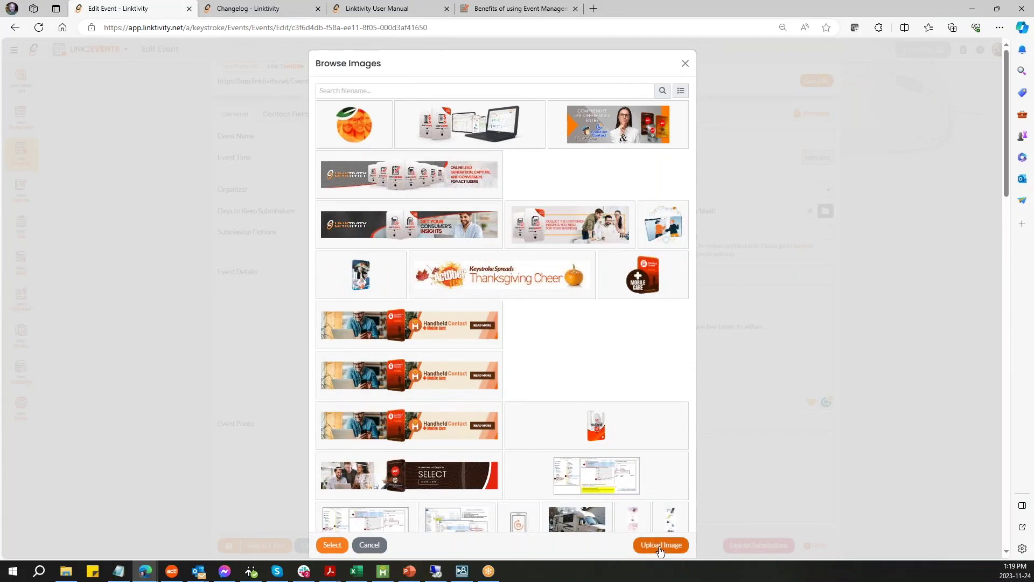
pyautogui.click(660, 549)
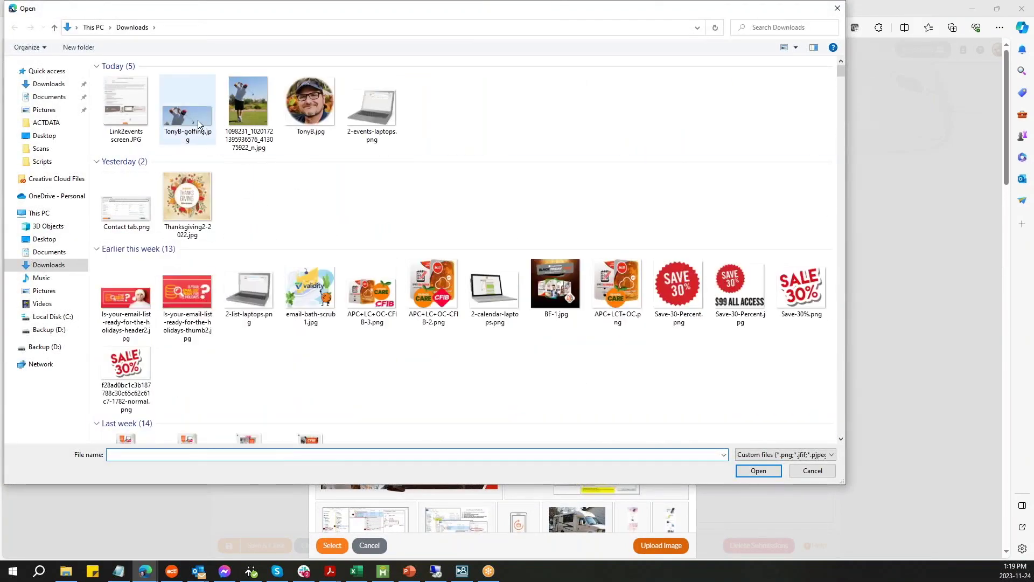
pyautogui.doubleClick(197, 118)
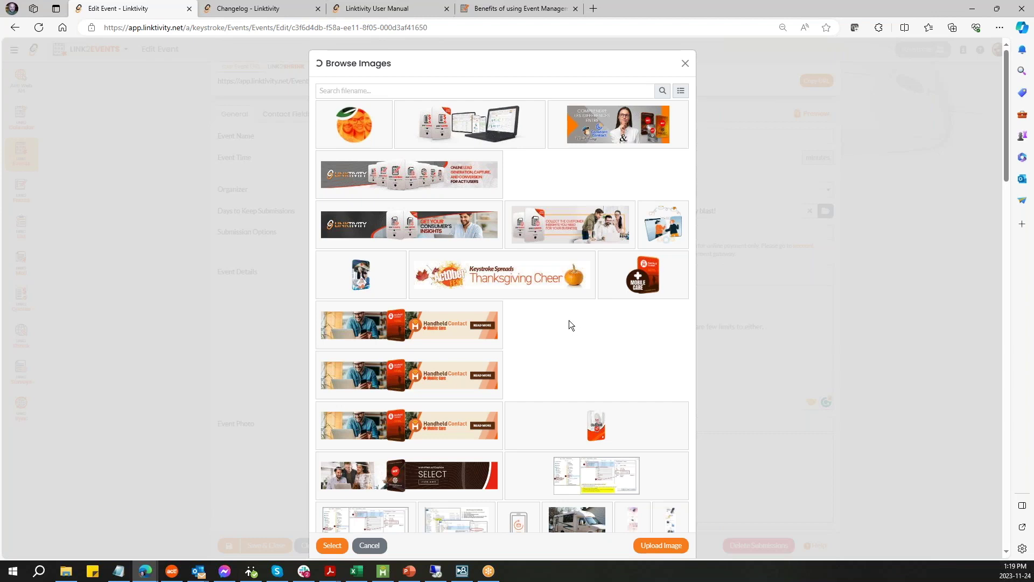
pyautogui.click(333, 545)
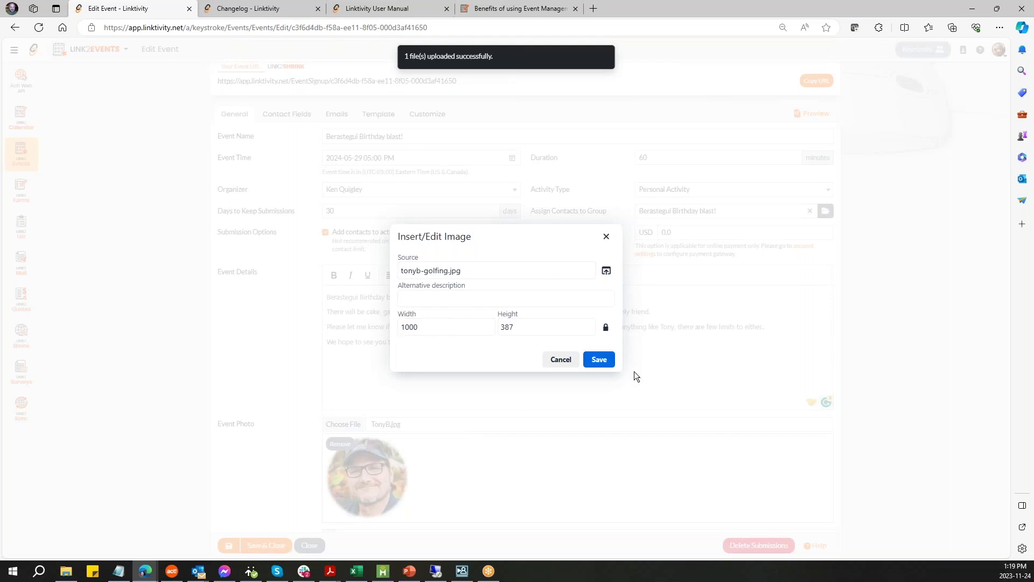
pyautogui.click(598, 358)
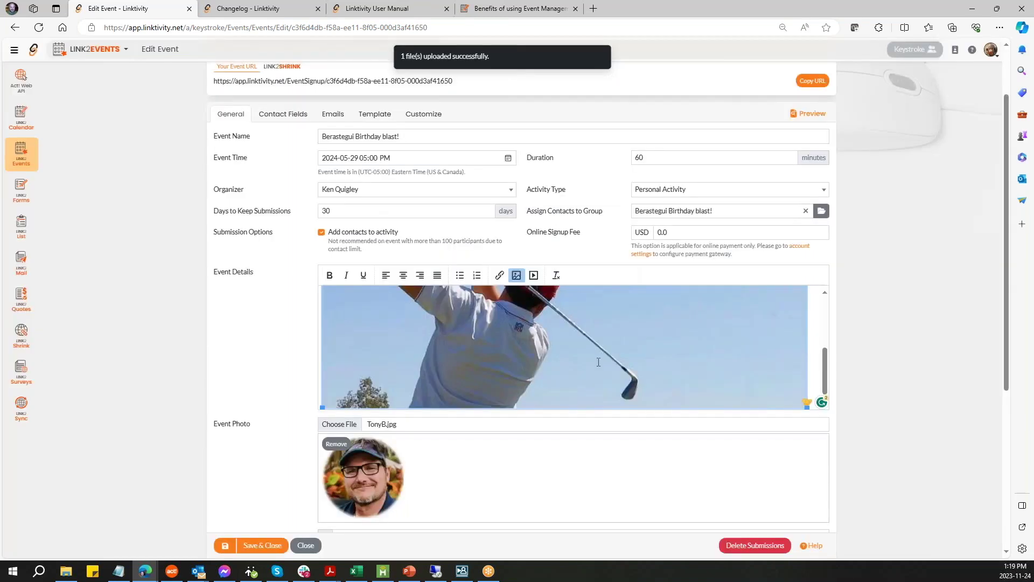
# - Make the 'Berastegui Birthday blast!' heading line bold
pyautogui.scroll(5, 609, 358)
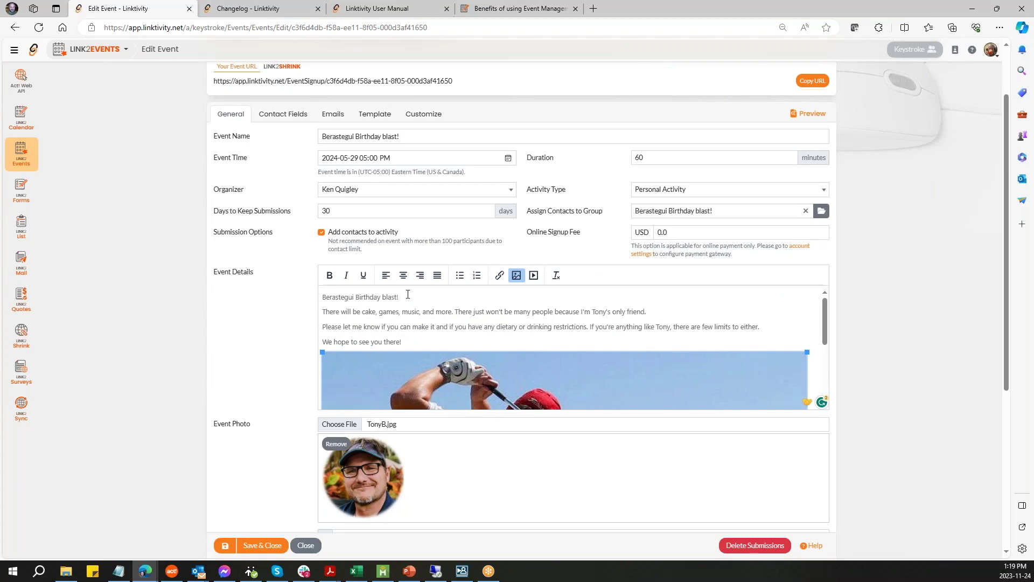
pyautogui.moveTo(405, 295); pyautogui.dragTo(312, 290)
pyautogui.click(330, 276)
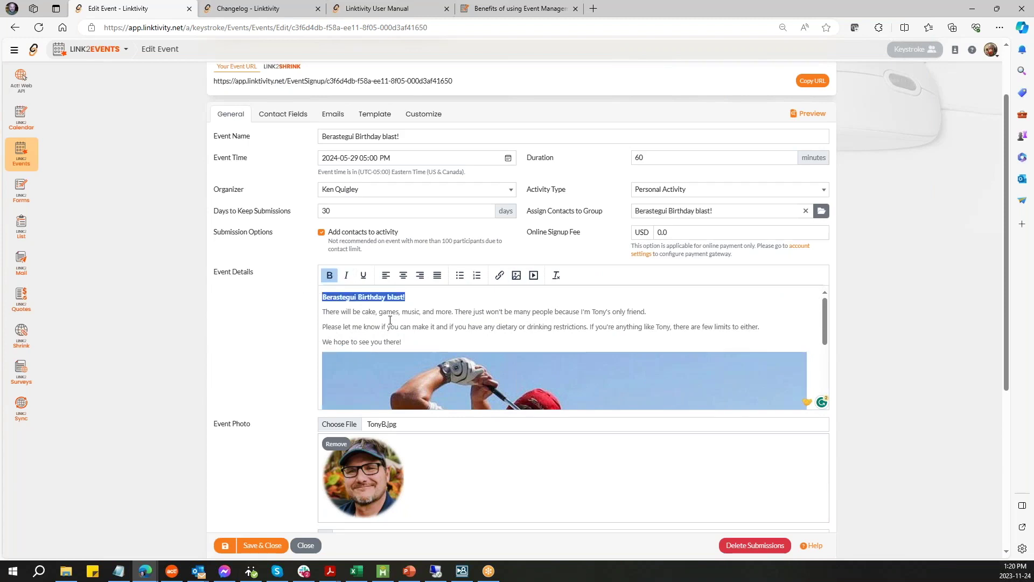
# - Centre all four lines of the invitation text
pyautogui.moveTo(402, 341); pyautogui.dragTo(322, 296)
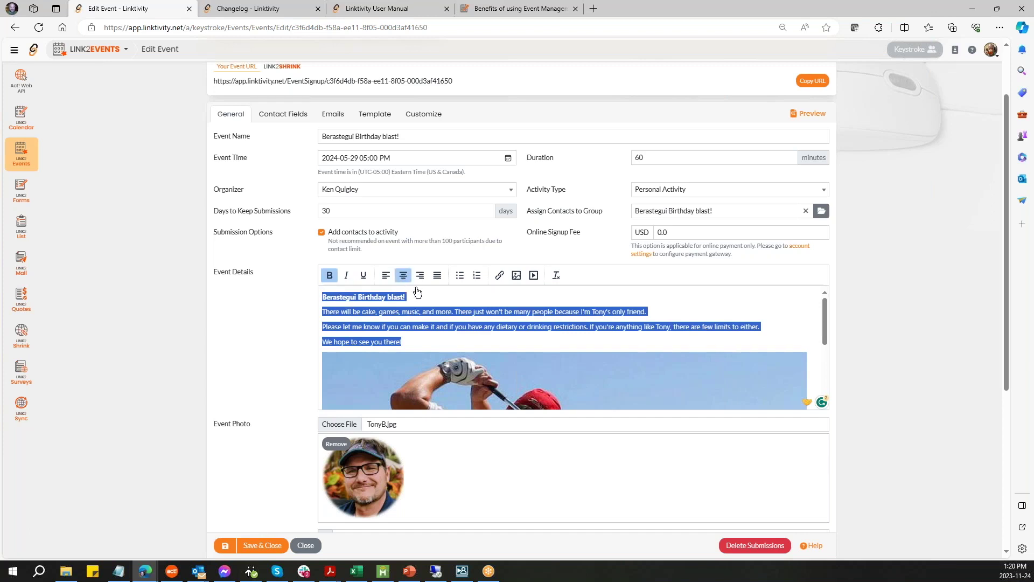
pyautogui.click(403, 275)
pyautogui.click(477, 305)
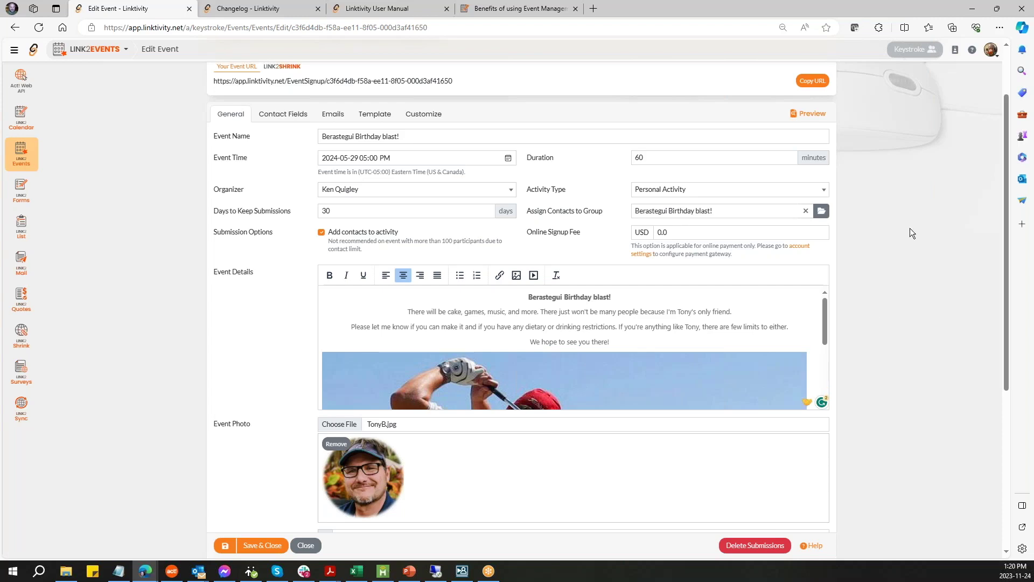
# - Scroll to the Calendar Link option using the Organizer's Personal Calendar, then back up
pyautogui.scroll(-4, 941, 279)
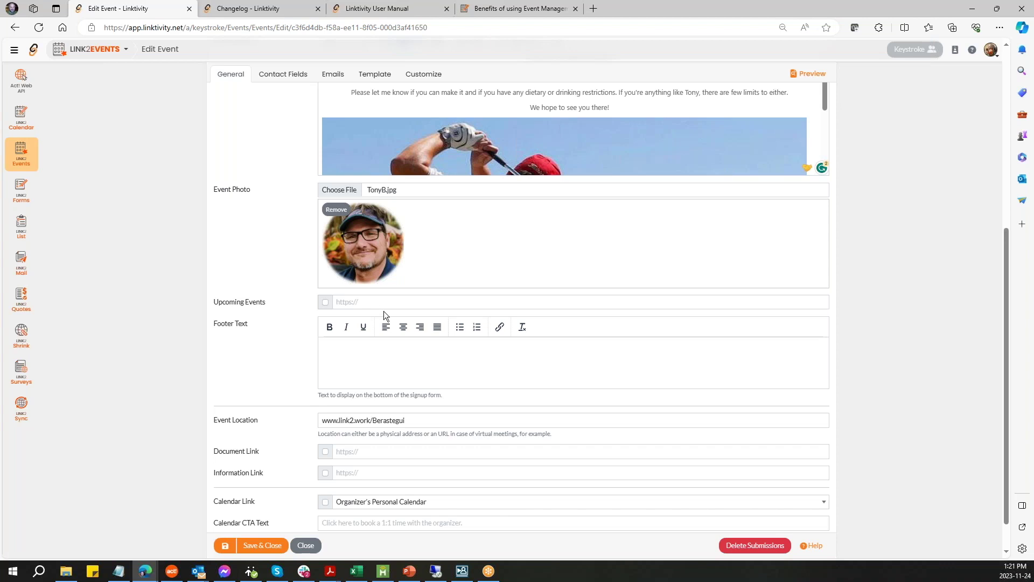
pyautogui.scroll(-2, 861, 379)
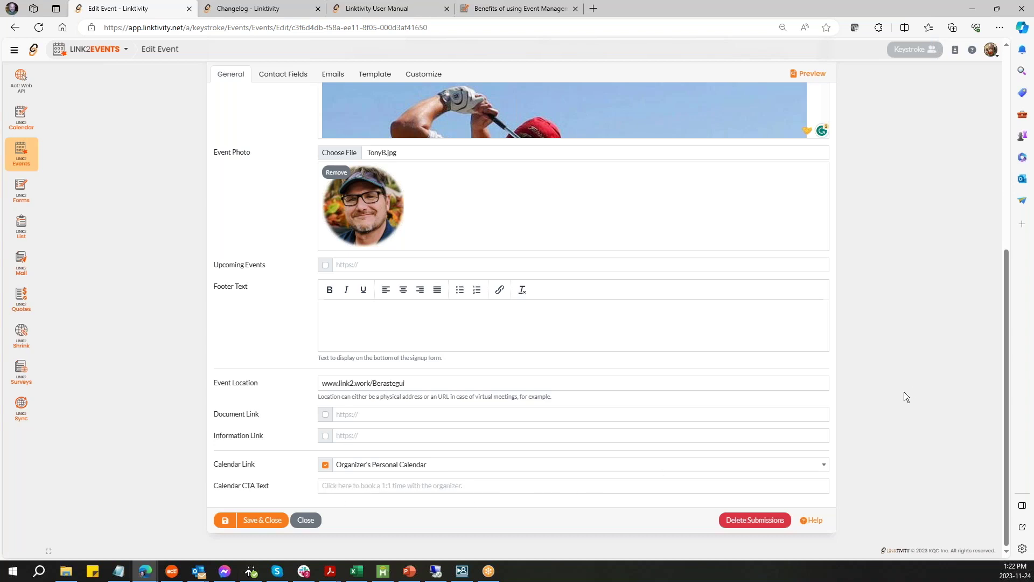
pyautogui.scroll(7, 904, 392)
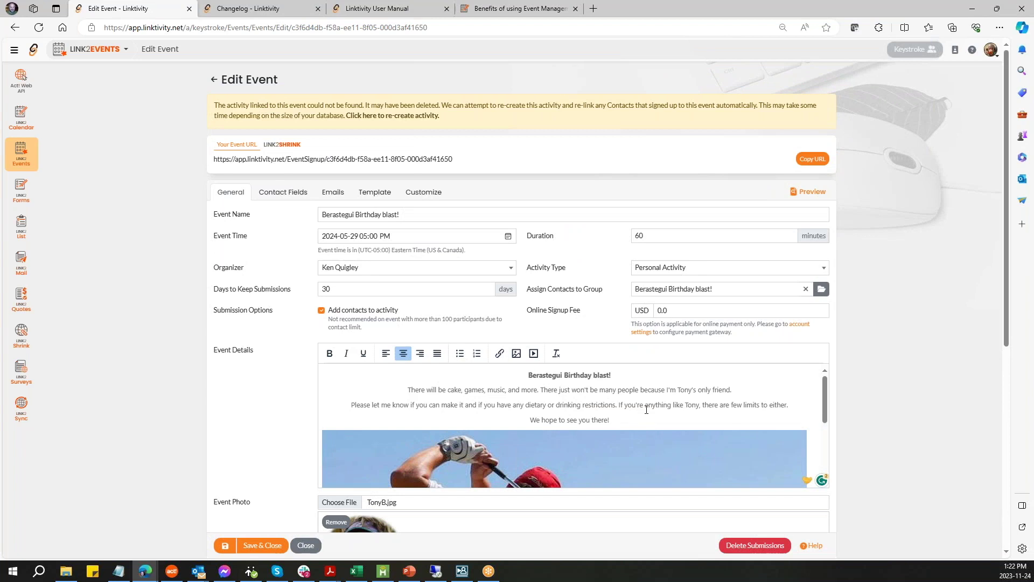
pyautogui.scroll(-3, 589, 404)
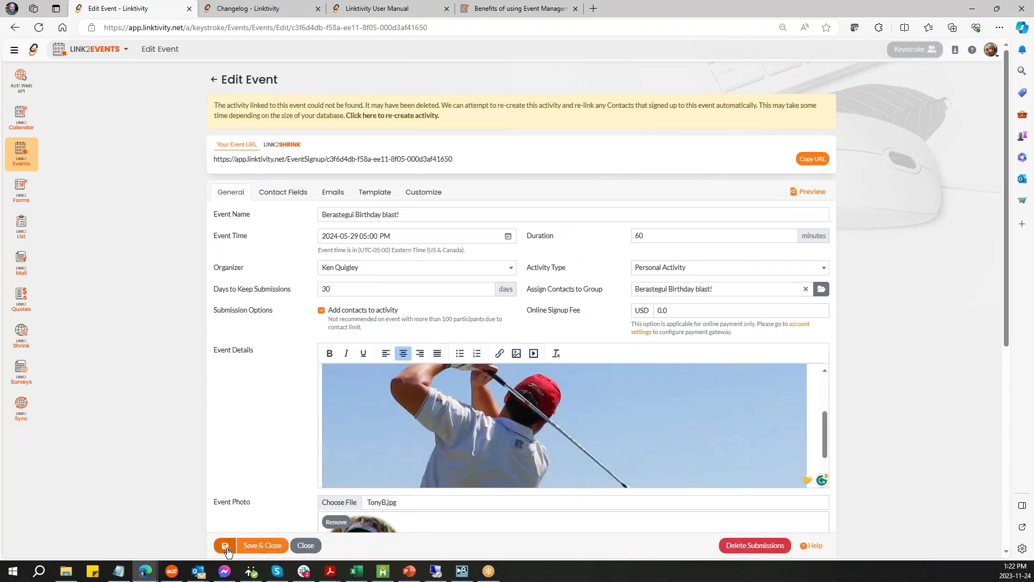
# - Save the event and review its signup contact fields without adding a new one
pyautogui.click(227, 549)
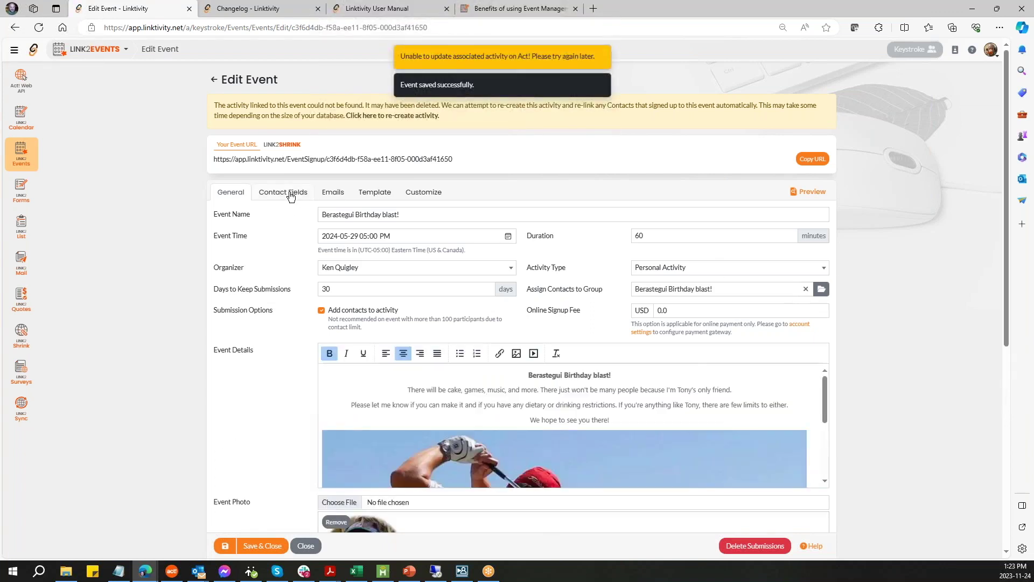
pyautogui.click(286, 193)
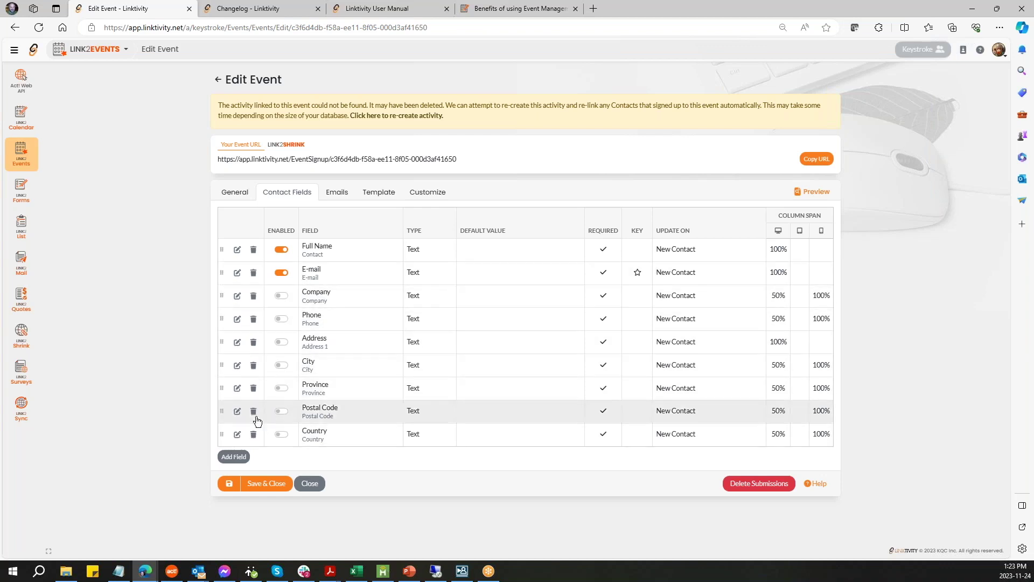
pyautogui.click(240, 459)
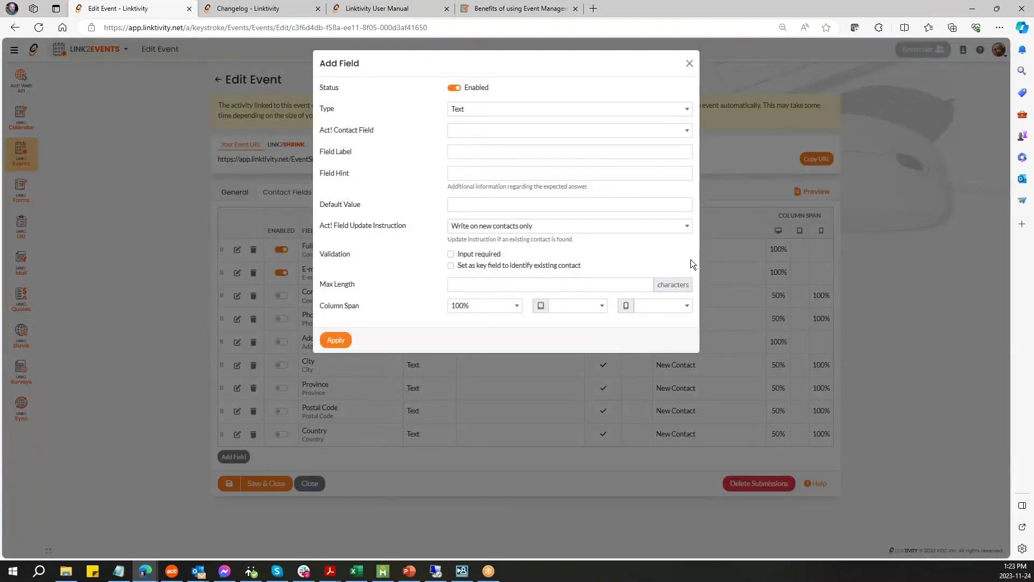
pyautogui.click(689, 66)
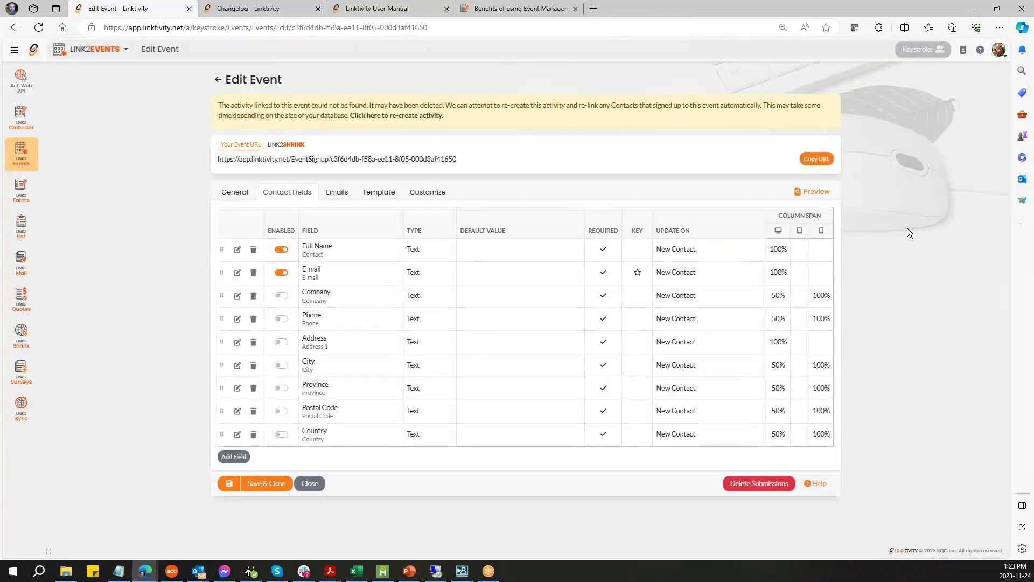
# - Set the reminder email to go out 2 hours before the event
pyautogui.click(341, 195)
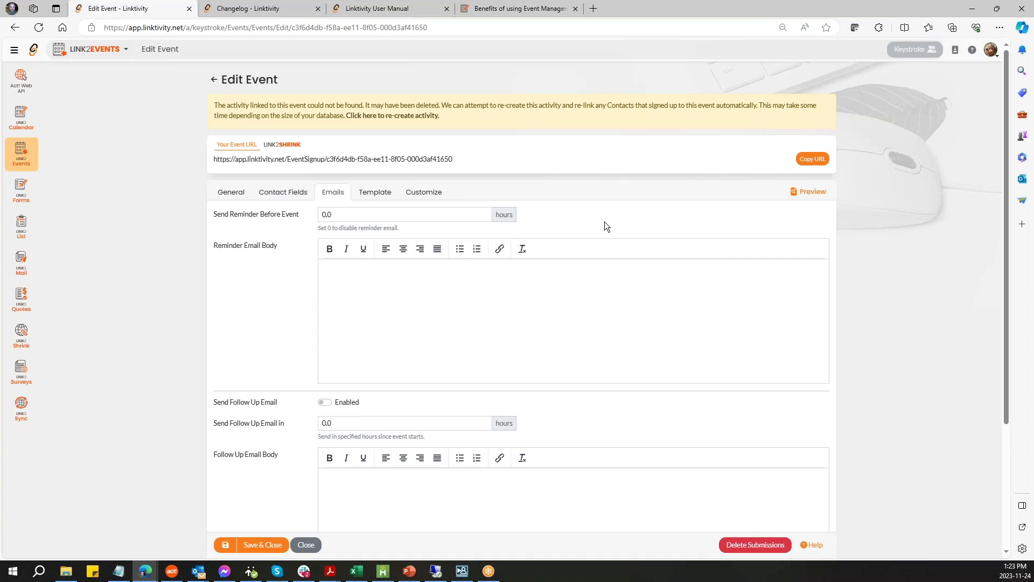
pyautogui.click(345, 215)
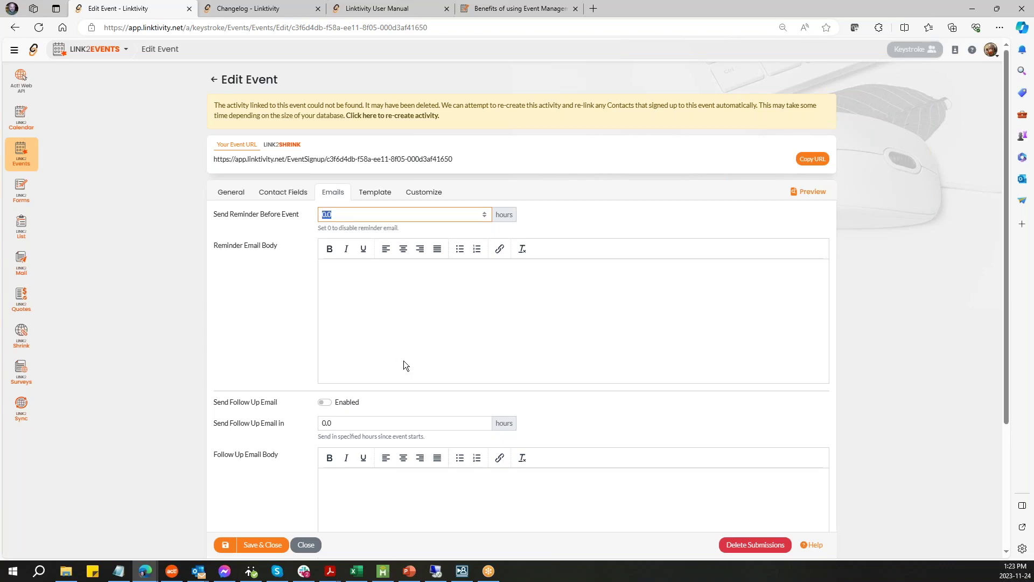
pyautogui.write('2')
pyautogui.click(503, 222)
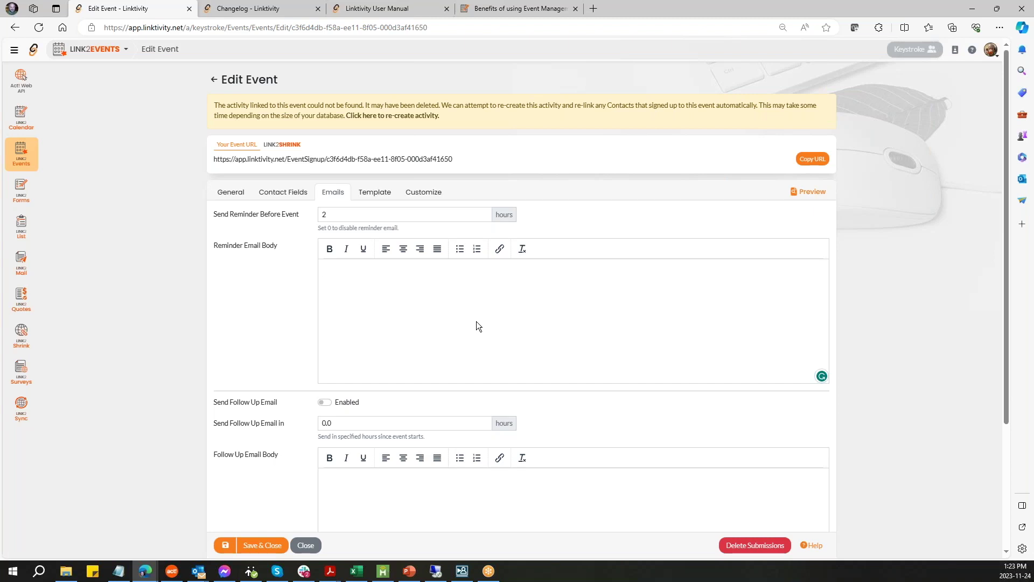
# - Save the event settings and open the signup page preview
pyautogui.scroll(-3, 487, 318)
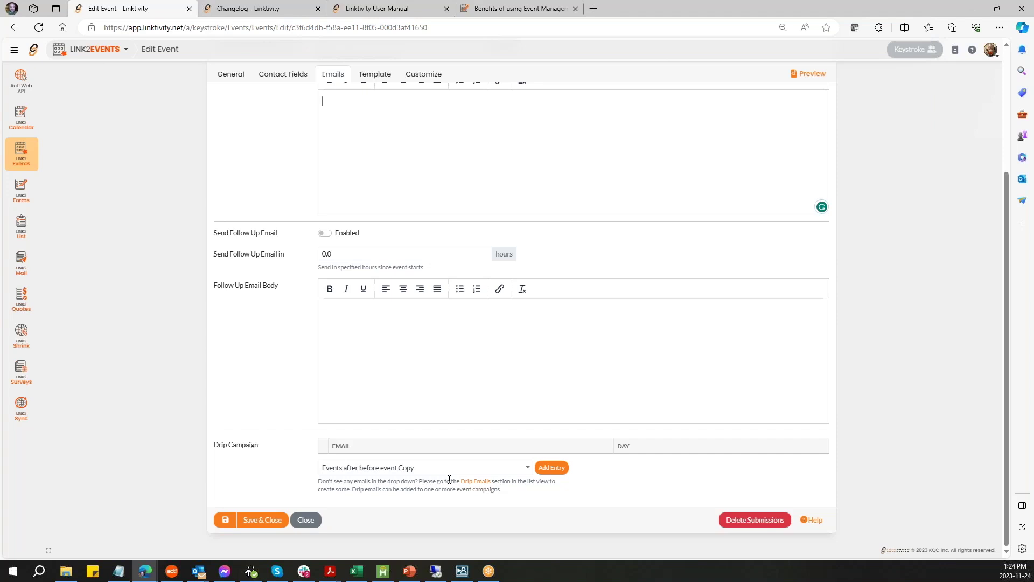
pyautogui.scroll(3, 449, 479)
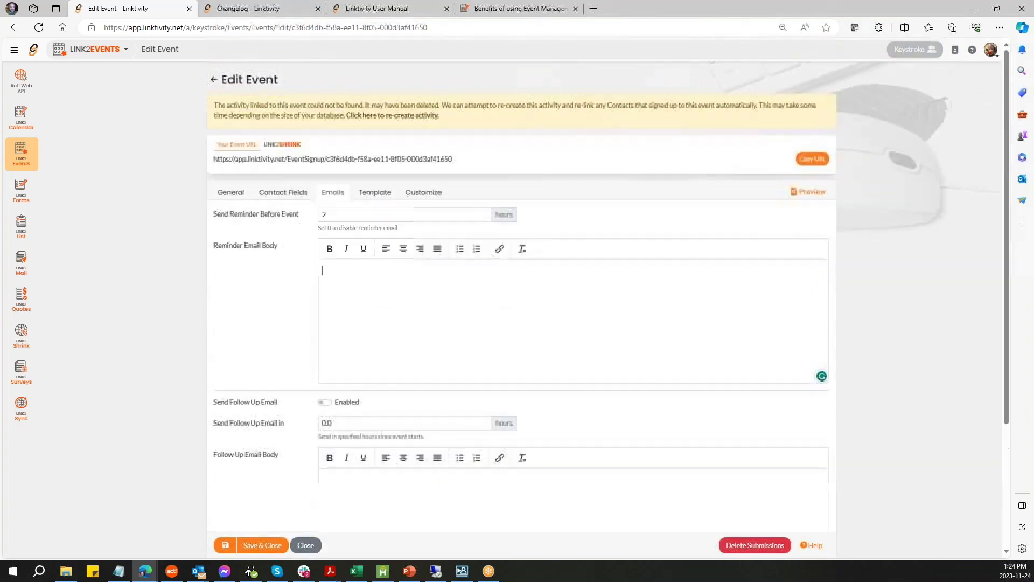
pyautogui.click(375, 196)
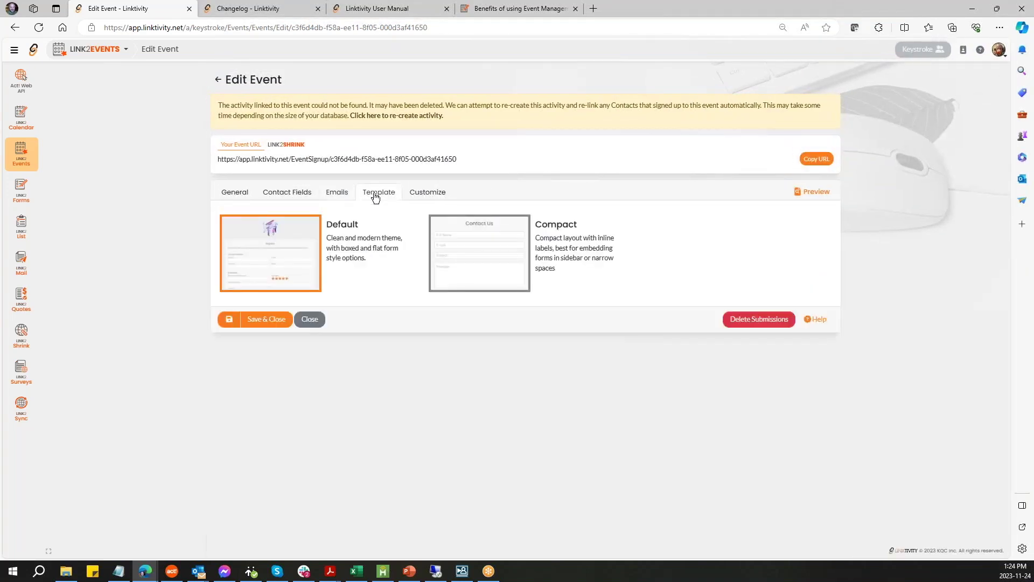
pyautogui.click(340, 197)
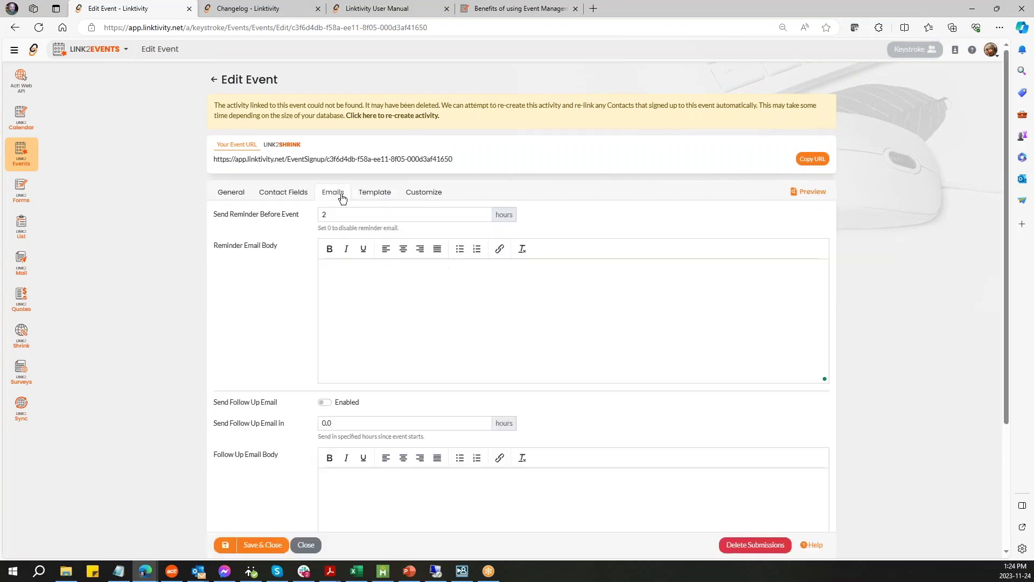
pyautogui.click(226, 546)
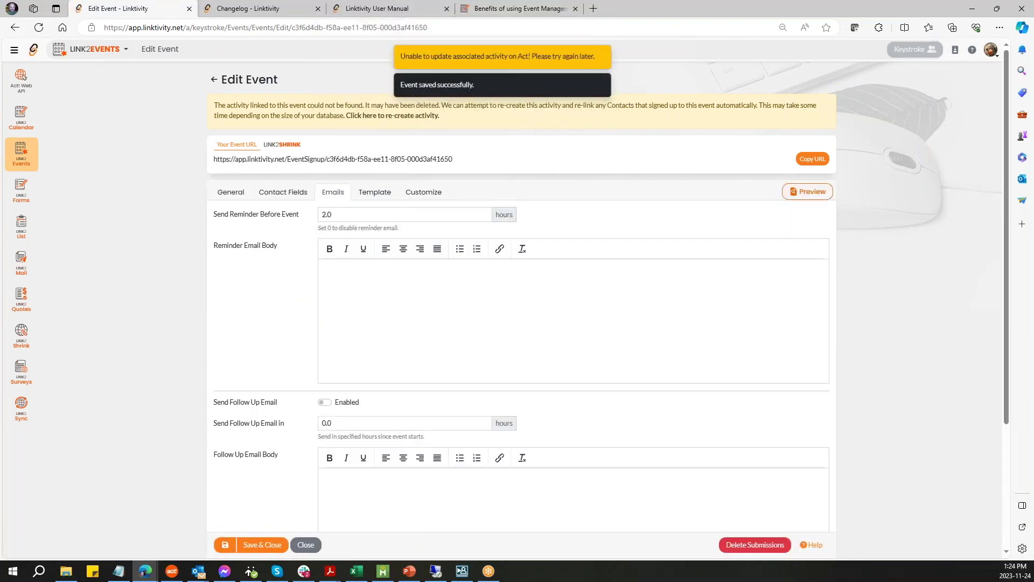
pyautogui.click(807, 192)
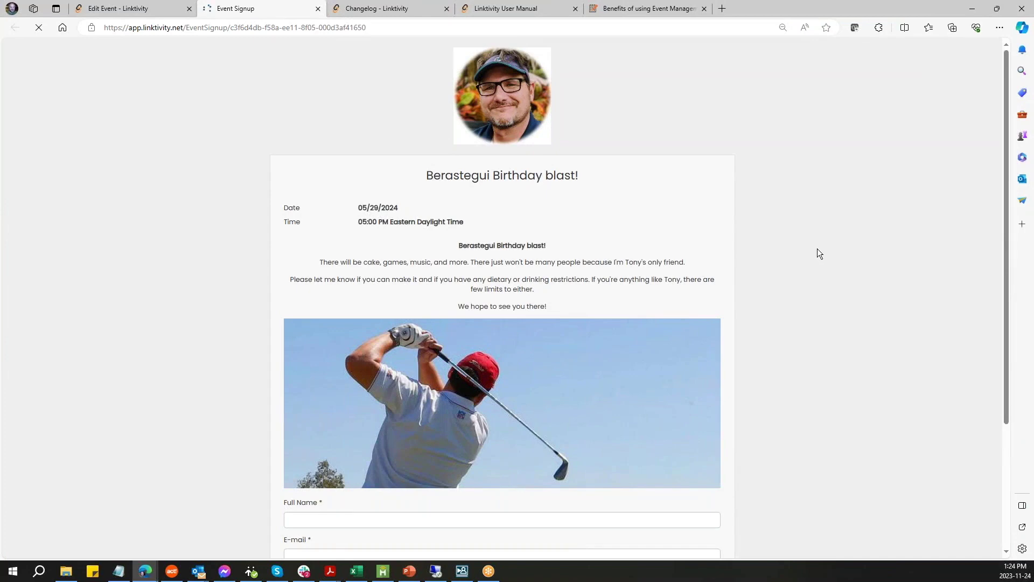
# - Scroll through the signup page preview, then return to the Edit Event tab
pyautogui.scroll(-3, 817, 251)
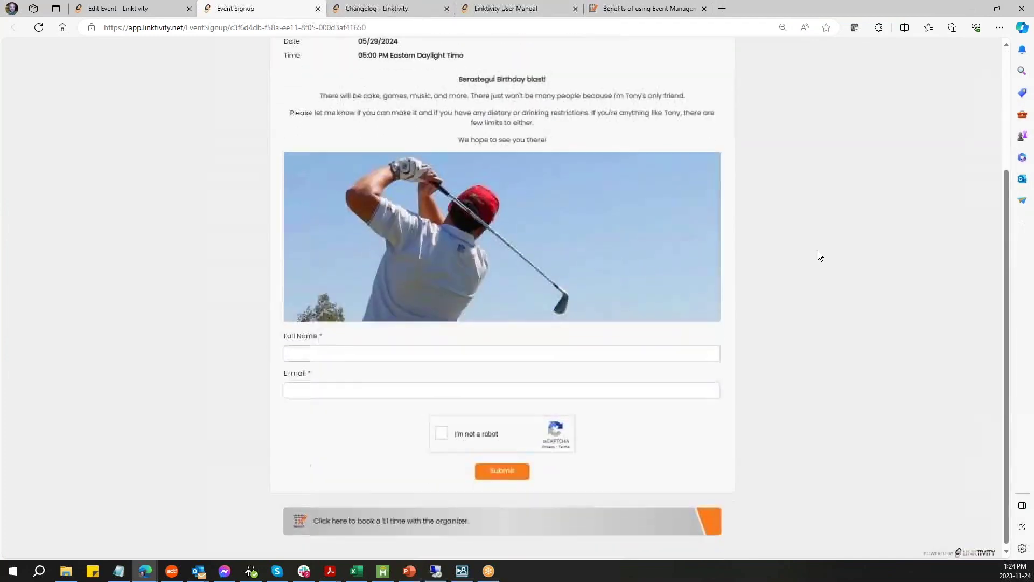
pyautogui.scroll(3, 818, 251)
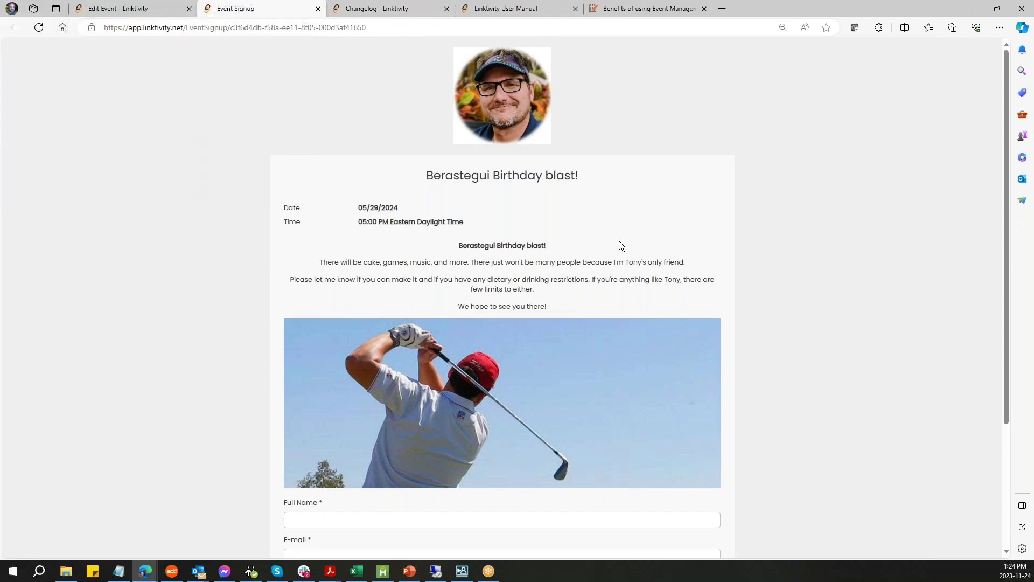
pyautogui.scroll(-3, 303, 434)
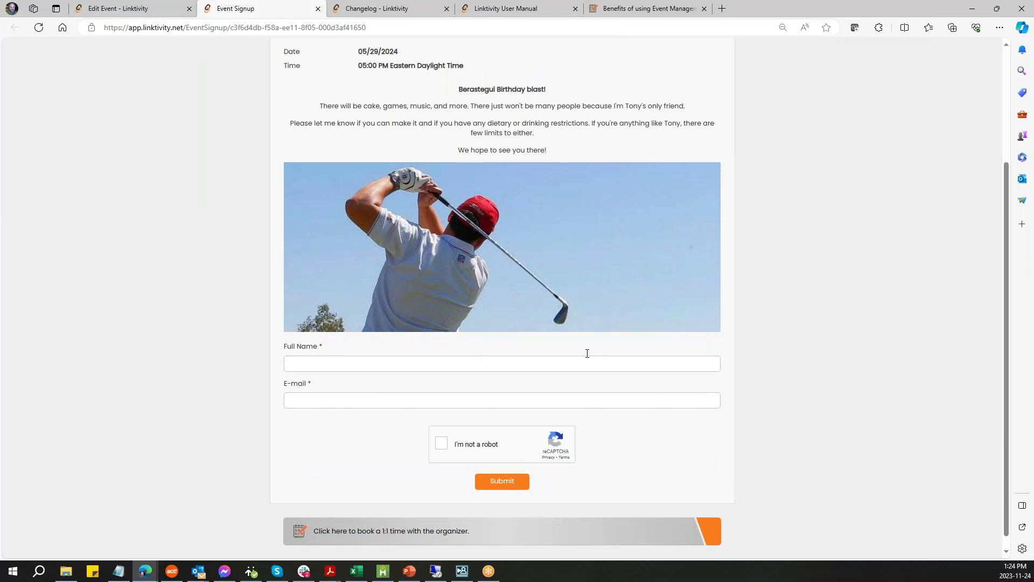
pyautogui.click(148, 11)
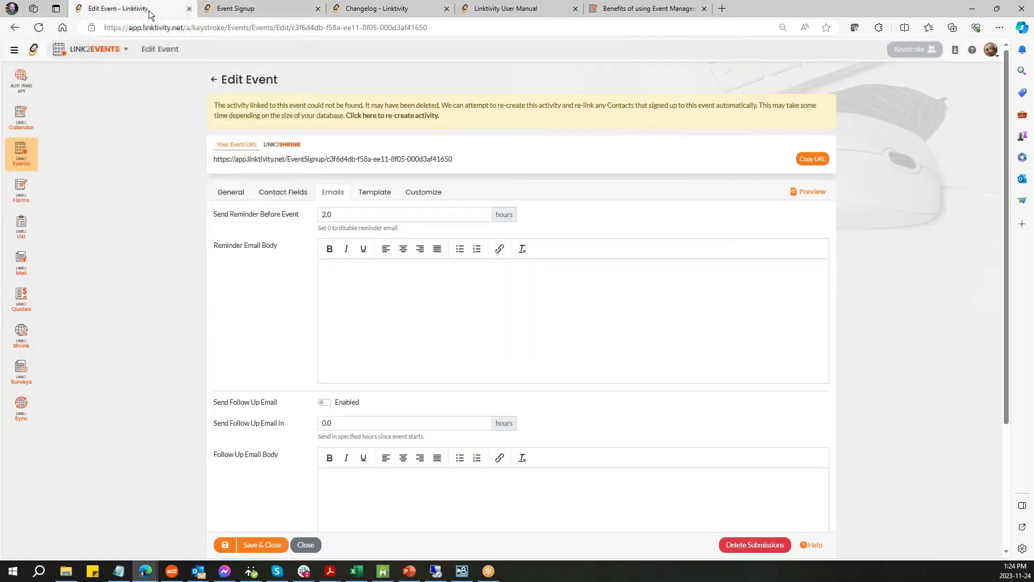
# - Set the Full Name contact field's column span to 50%
pyautogui.click(292, 194)
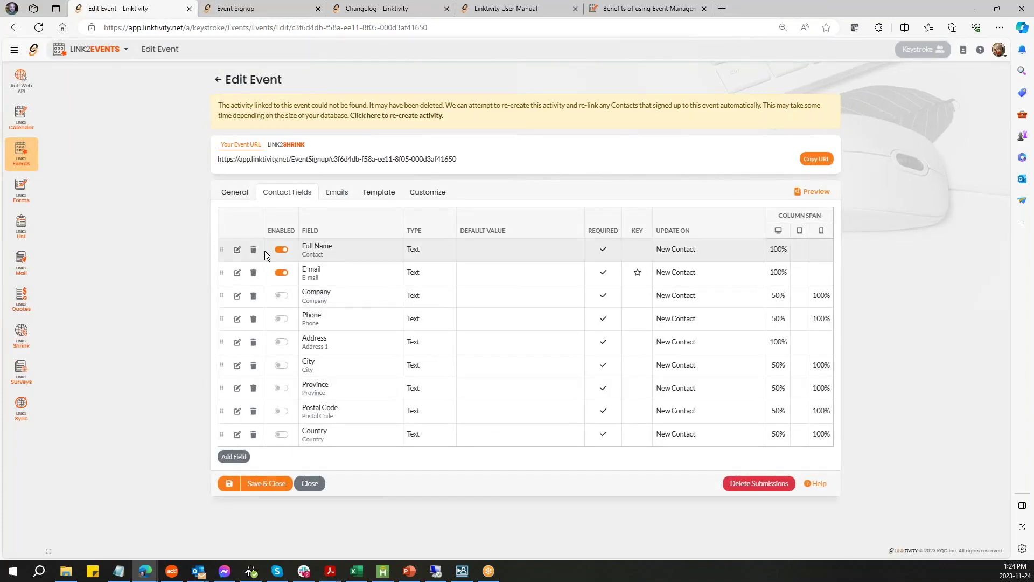
pyautogui.click(237, 249)
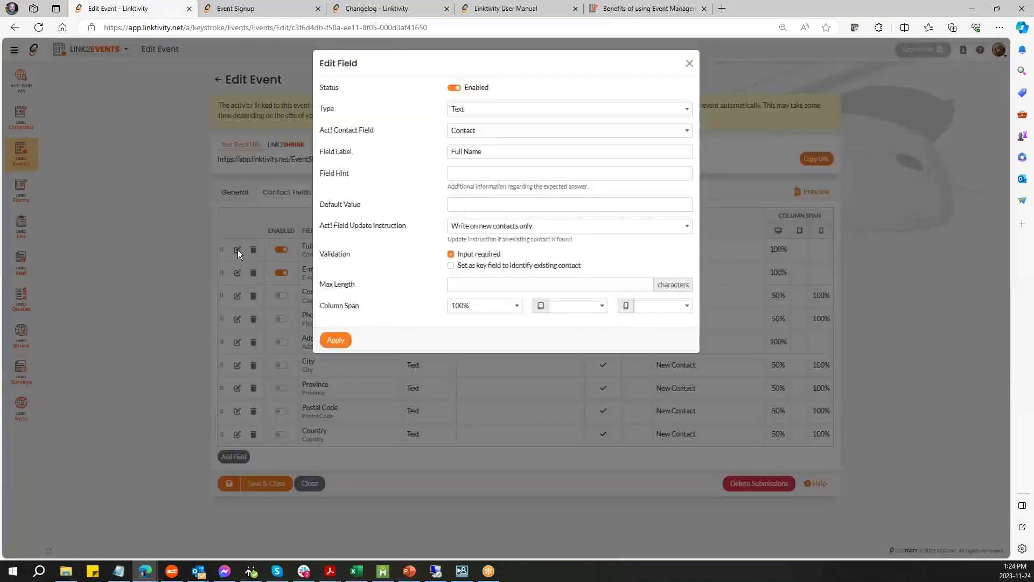
pyautogui.click(516, 306)
pyautogui.click(463, 375)
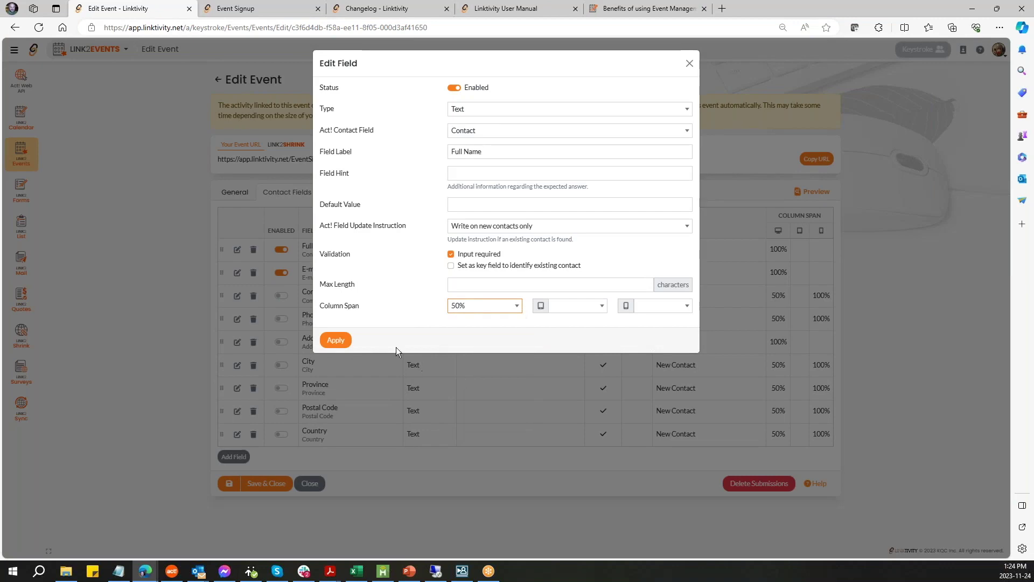
pyautogui.click(335, 340)
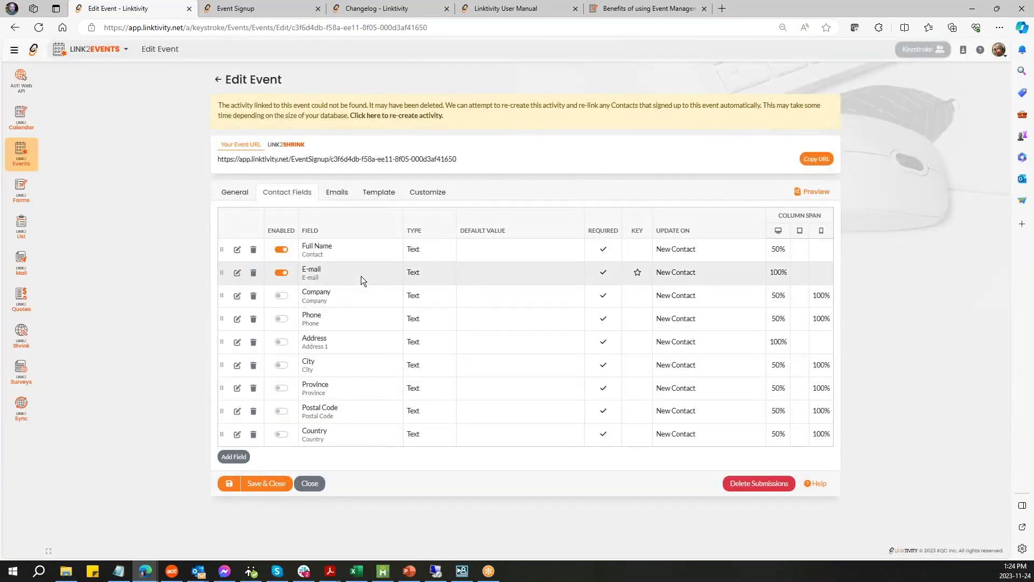
# - Set the E-mail contact field's column span to 50% and save the event
pyautogui.click(237, 272)
pyautogui.click(511, 305)
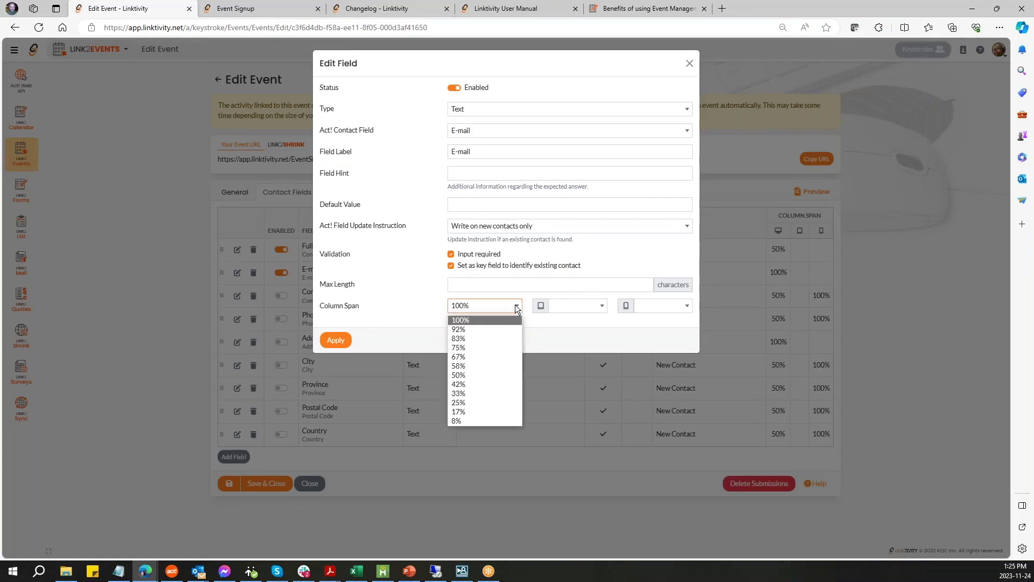
pyautogui.click(476, 375)
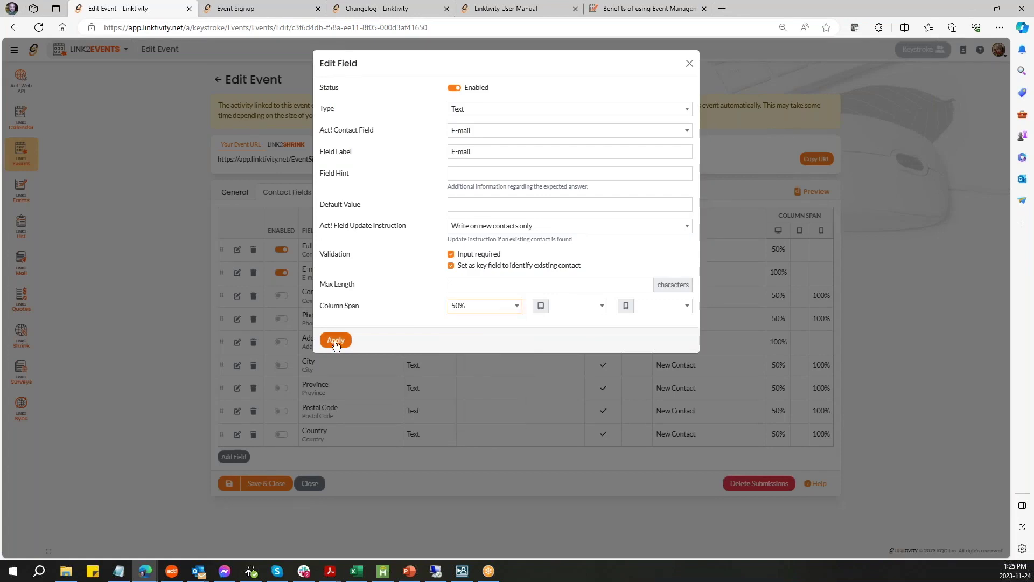
pyautogui.click(335, 341)
pyautogui.click(229, 486)
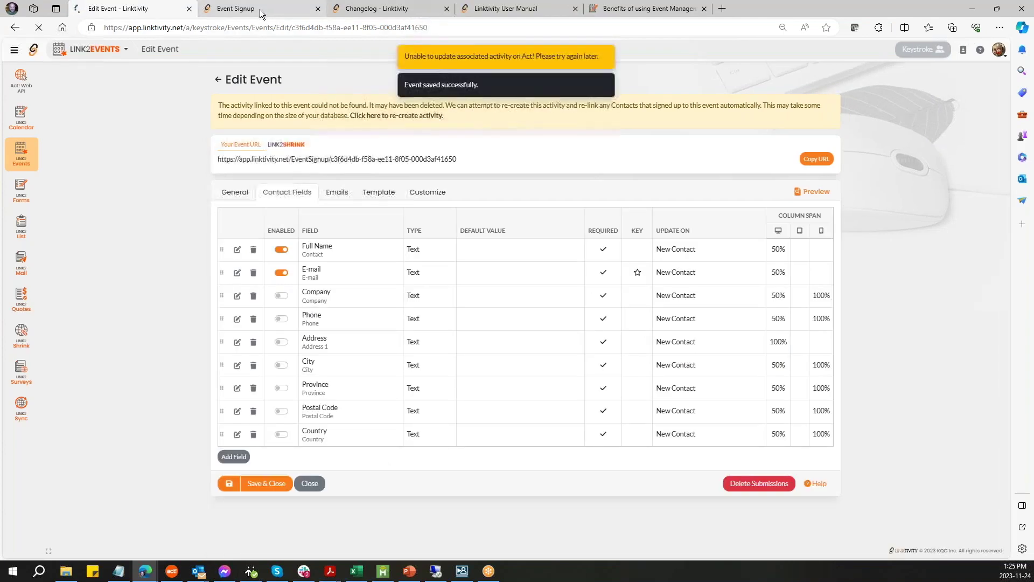
# - Check the refreshed signup preview, then apply the Compact form template and save
pyautogui.click(259, 8)
pyautogui.click(39, 28)
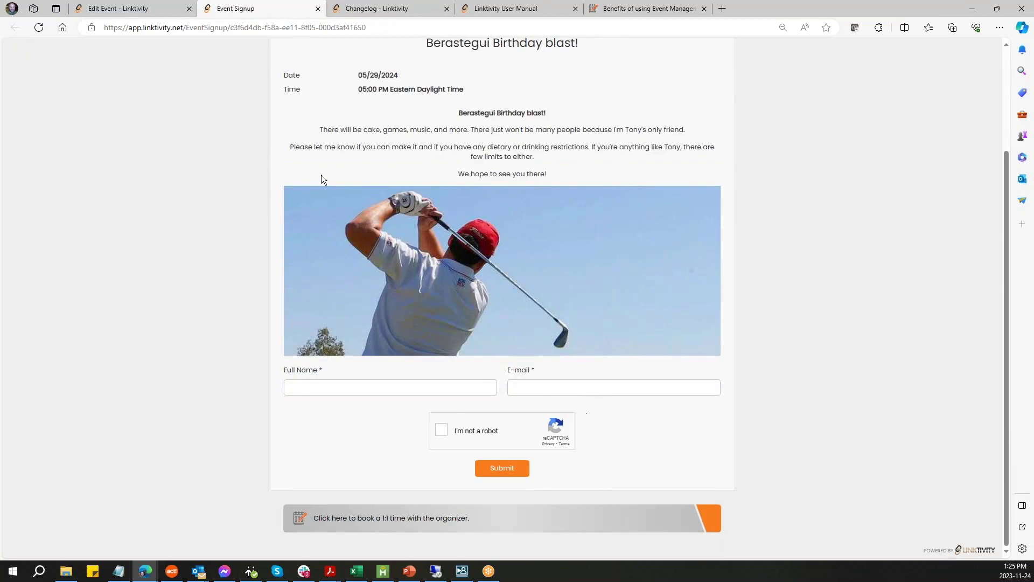
pyautogui.click(111, 10)
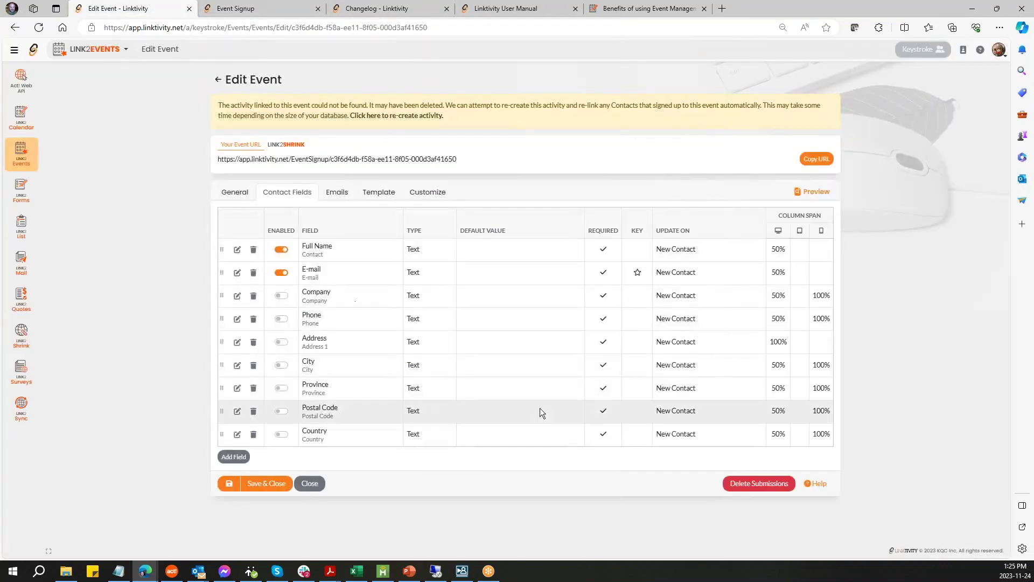
pyautogui.click(375, 193)
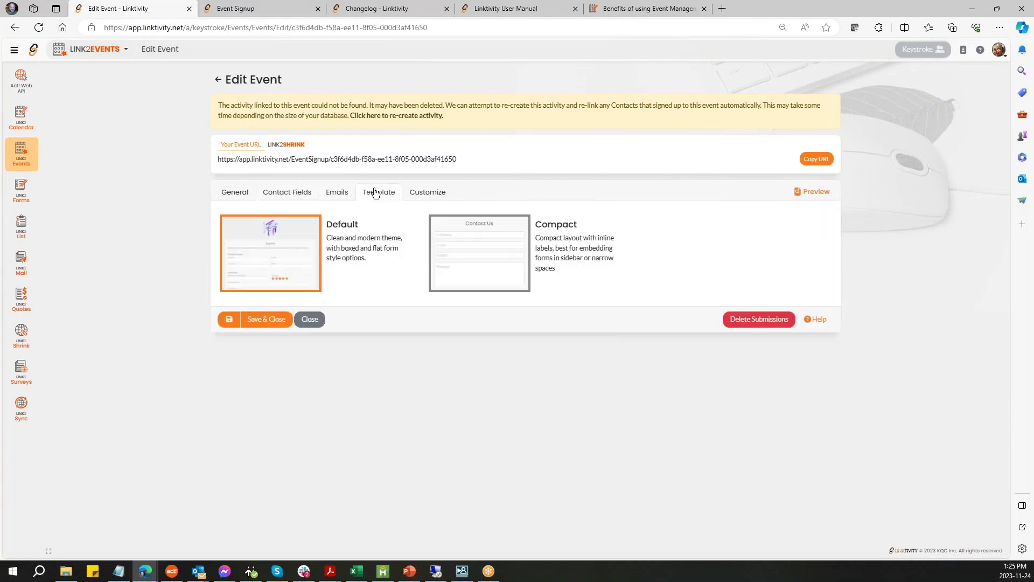
pyautogui.click(508, 256)
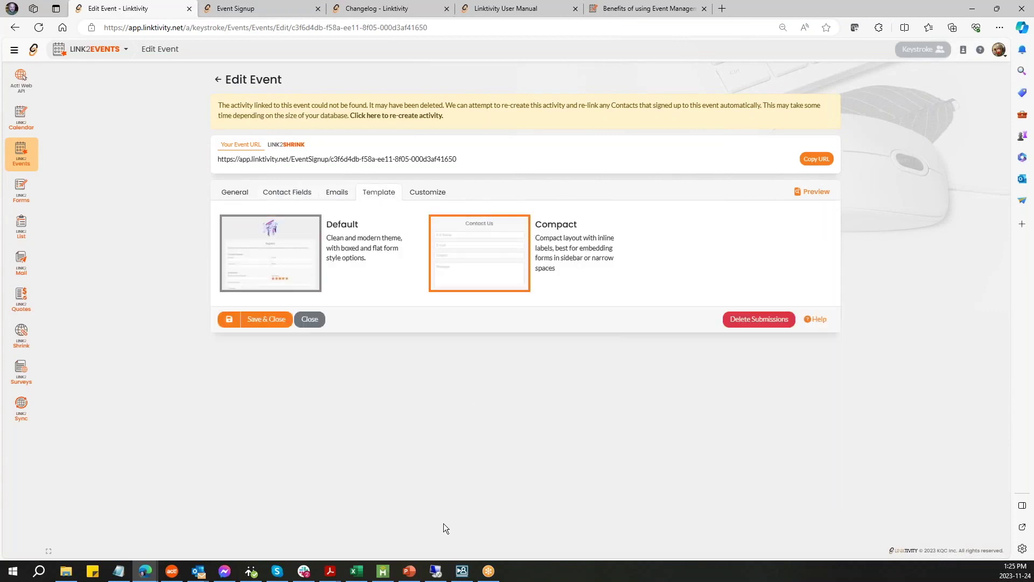
pyautogui.click(230, 321)
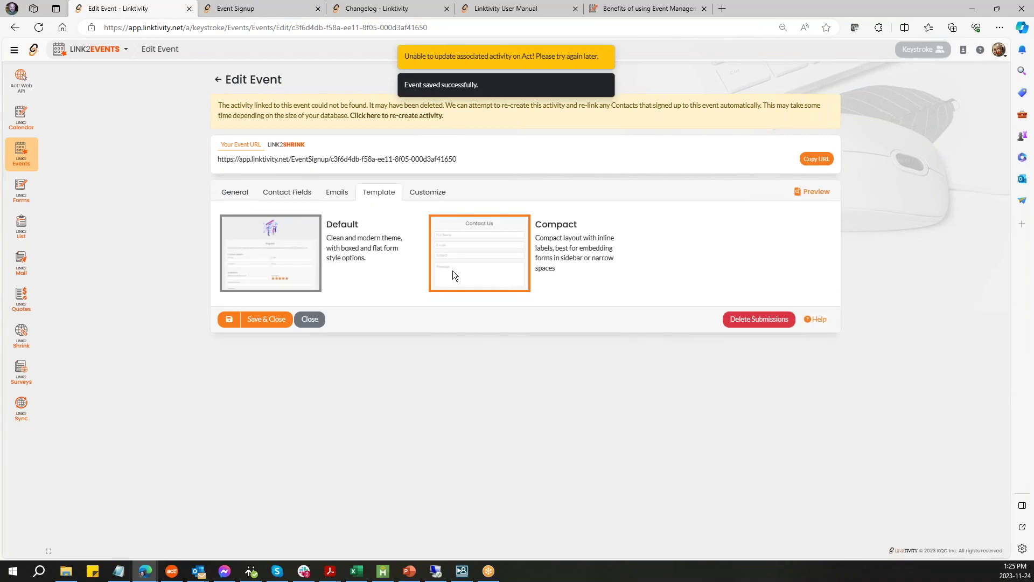
# - Review the Compact layout in the preview, then restore the Default template and save
pyautogui.click(237, 8)
pyautogui.click(38, 27)
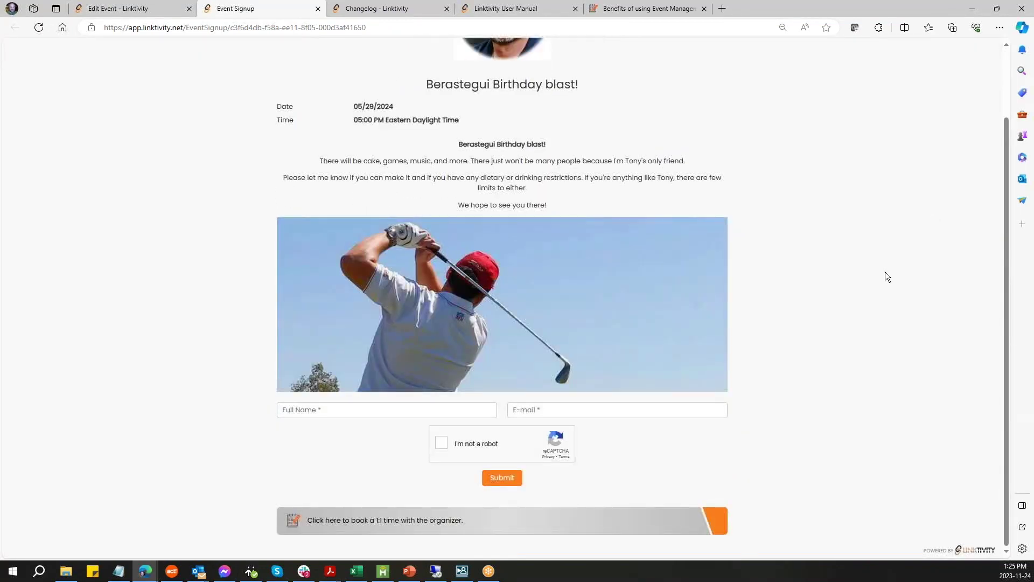
pyautogui.scroll(2, 885, 272)
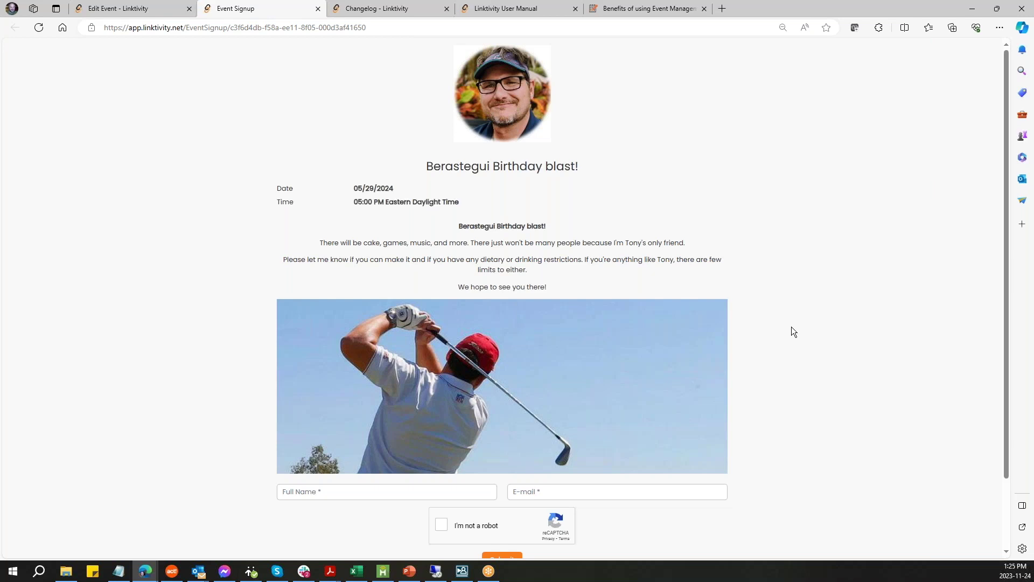
pyautogui.click(138, 8)
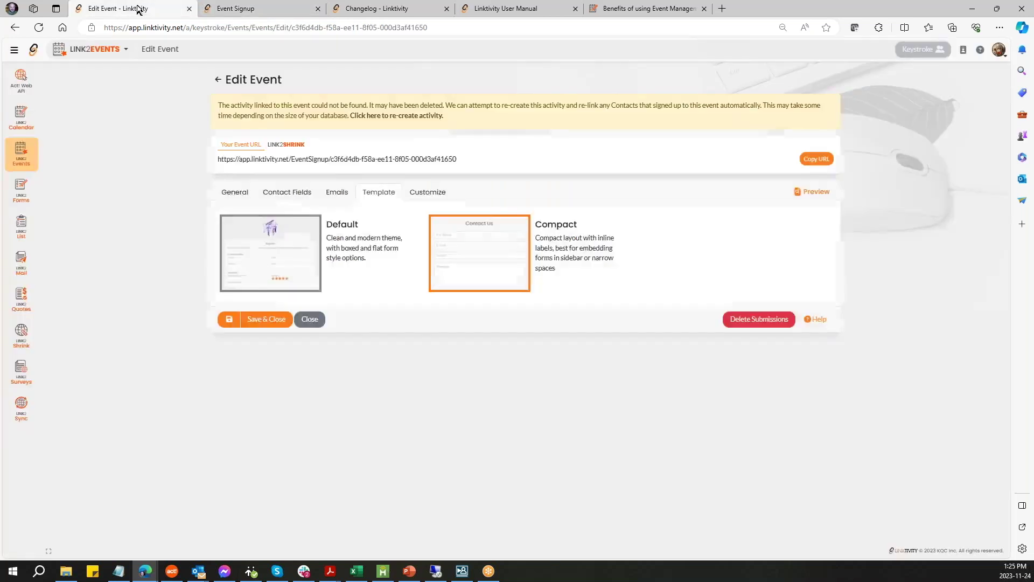
pyautogui.click(286, 251)
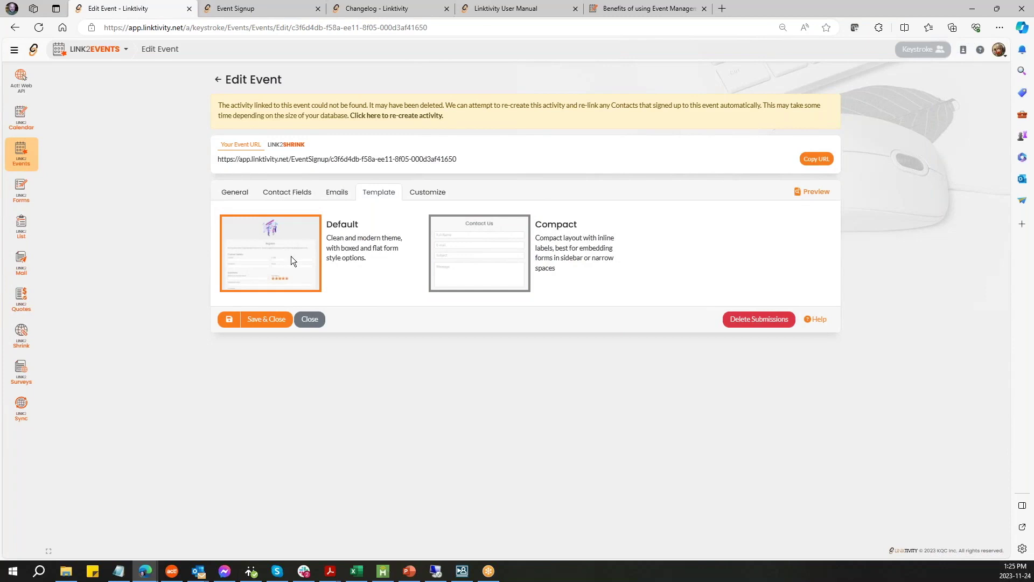
pyautogui.click(228, 320)
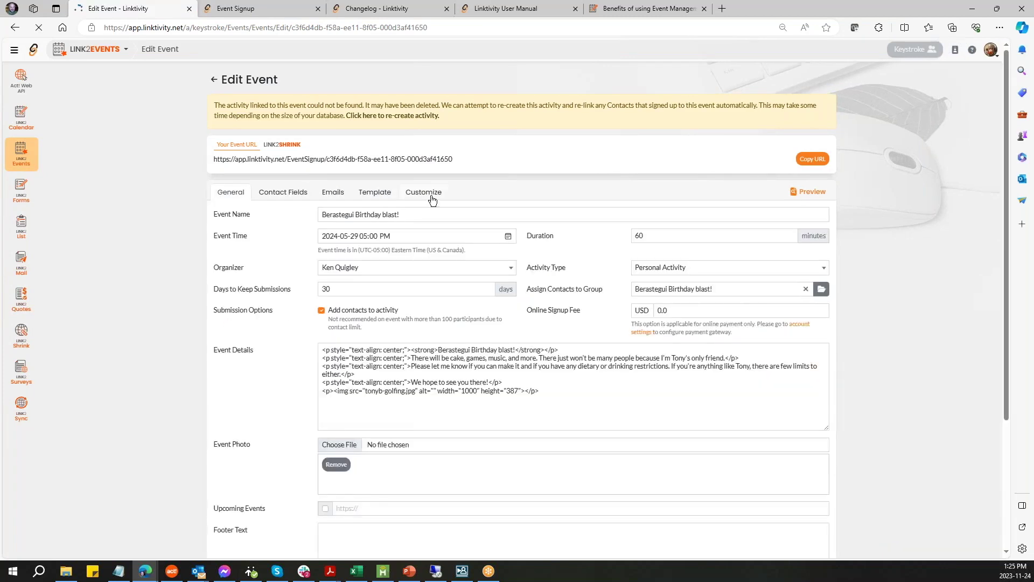
# - Set the signup page Background Color to #FFFFFF on the Customize tab and save and close
pyautogui.click(431, 195)
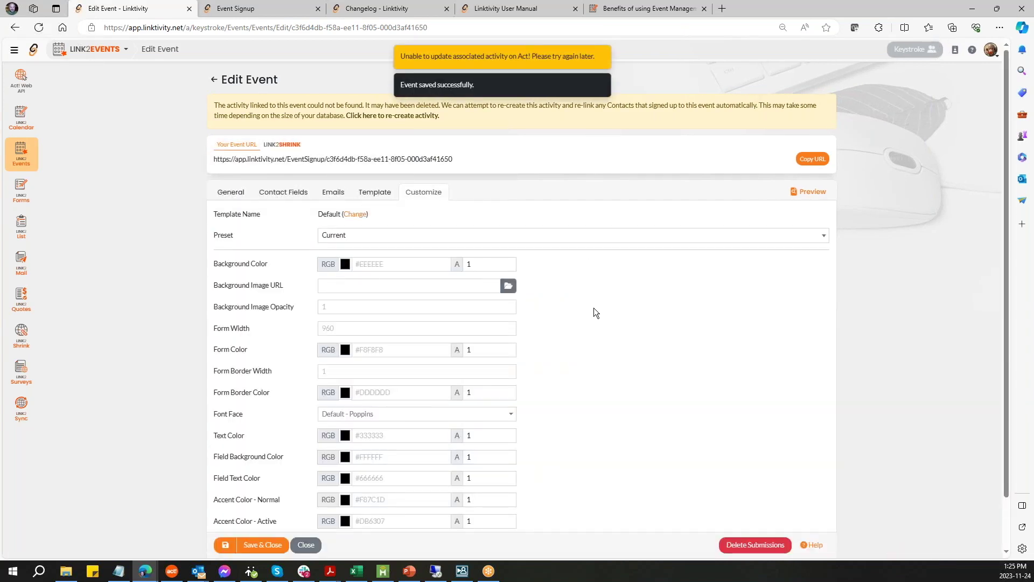
pyautogui.scroll(-1, 594, 308)
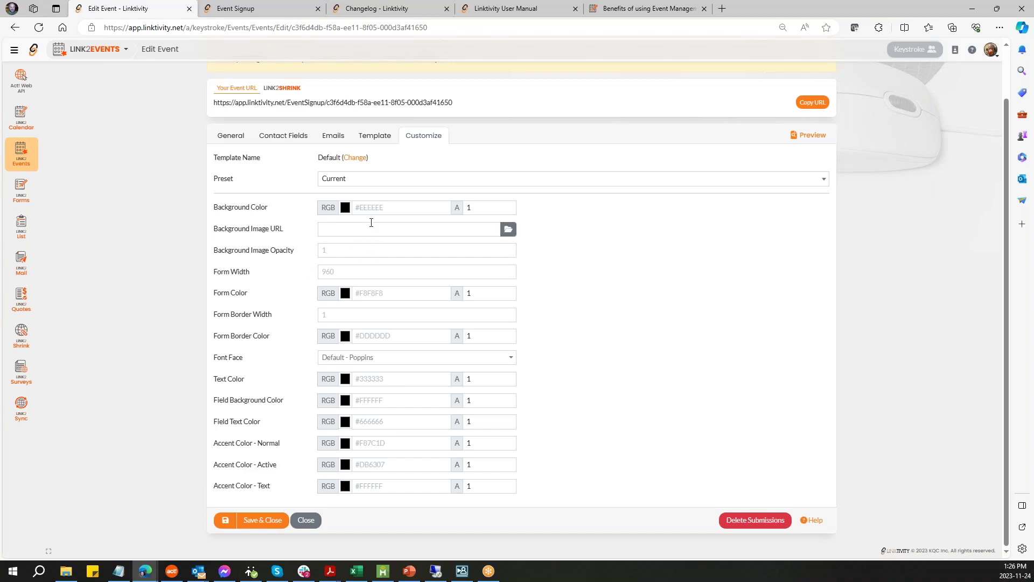
pyautogui.click(399, 209)
pyautogui.write('#FFFFFF')
pyautogui.press('Tab')
pyautogui.click(264, 521)
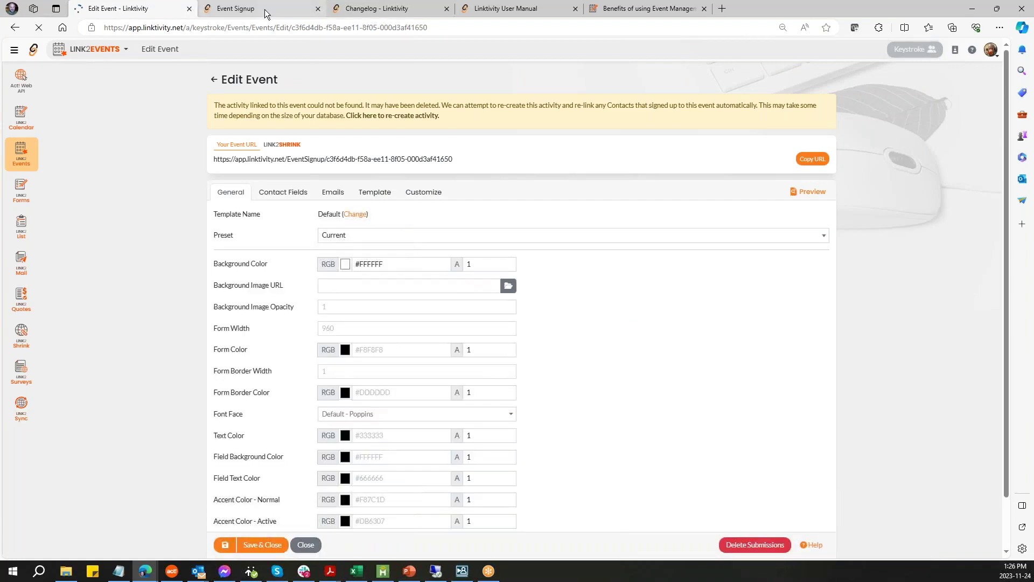
pyautogui.click(264, 8)
# - Reload the signup page to check the white background, then return to the event's template choices
pyautogui.click(38, 30)
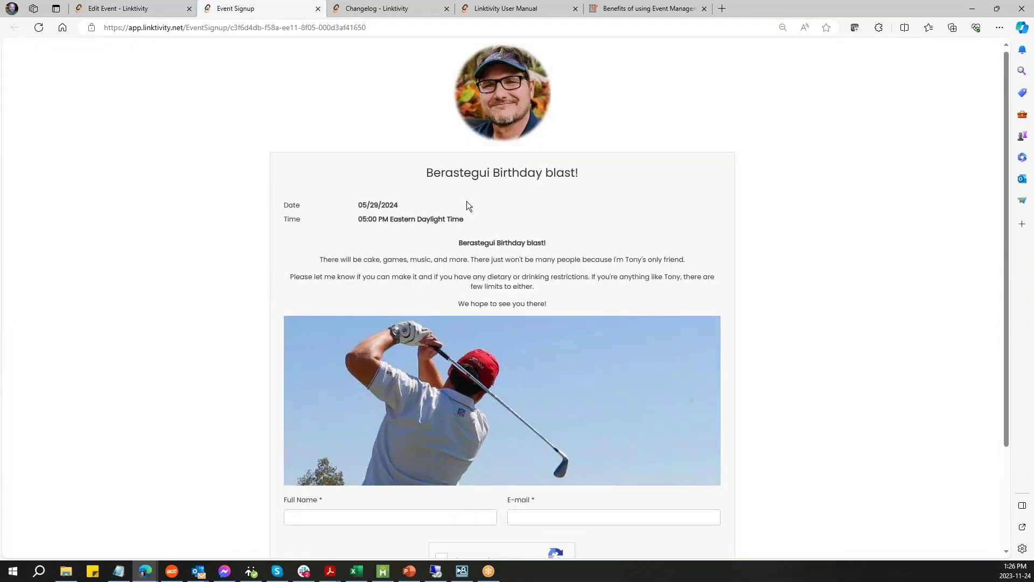
pyautogui.scroll(-3, 127, 324)
pyautogui.scroll(3, 125, 328)
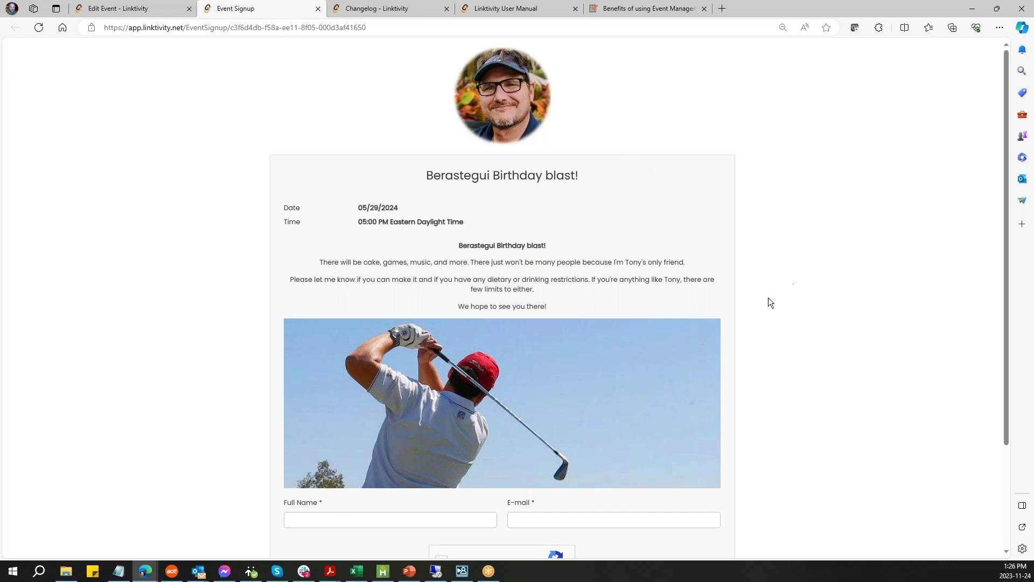
pyautogui.scroll(-3, 765, 305)
pyautogui.scroll(3, 764, 305)
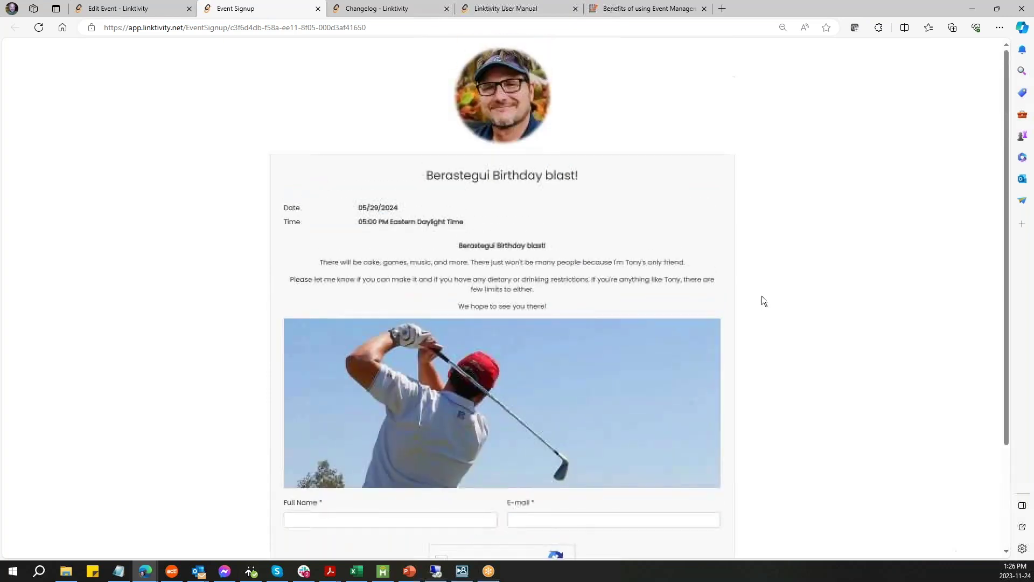
pyautogui.click(104, 7)
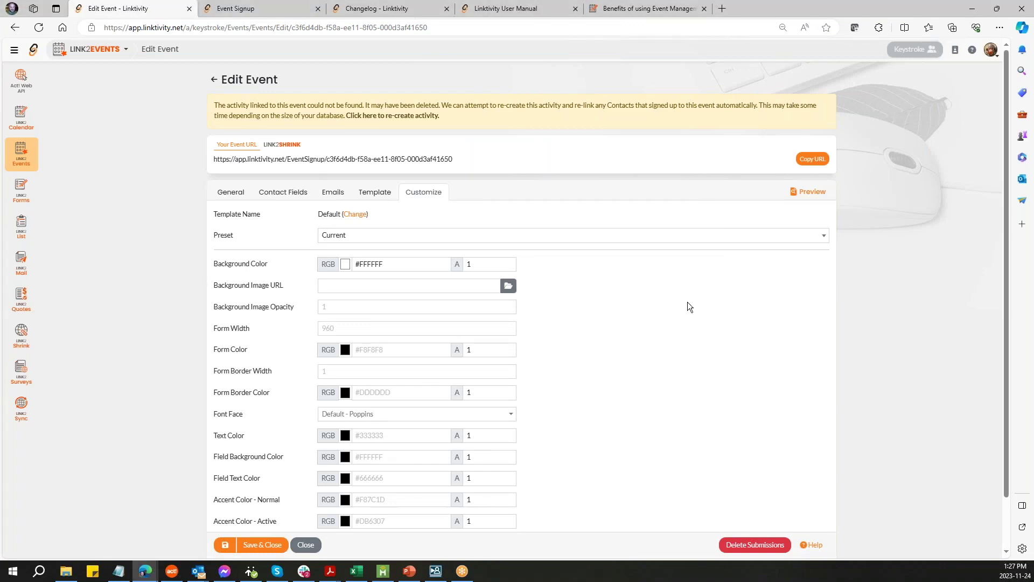
pyautogui.click(362, 196)
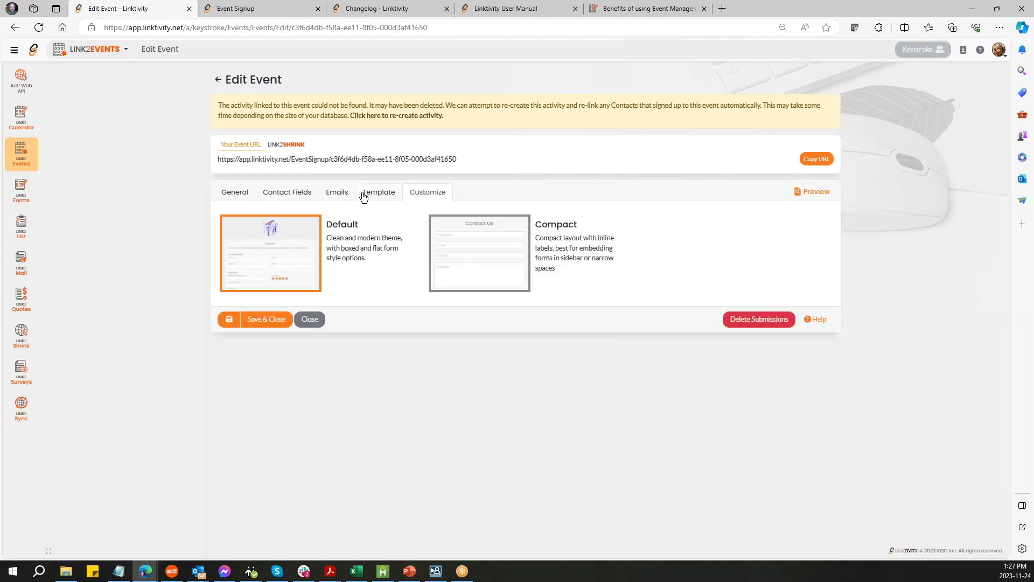
# - Look over the event's Contact Fields, then go back to its General settings
pyautogui.click(302, 197)
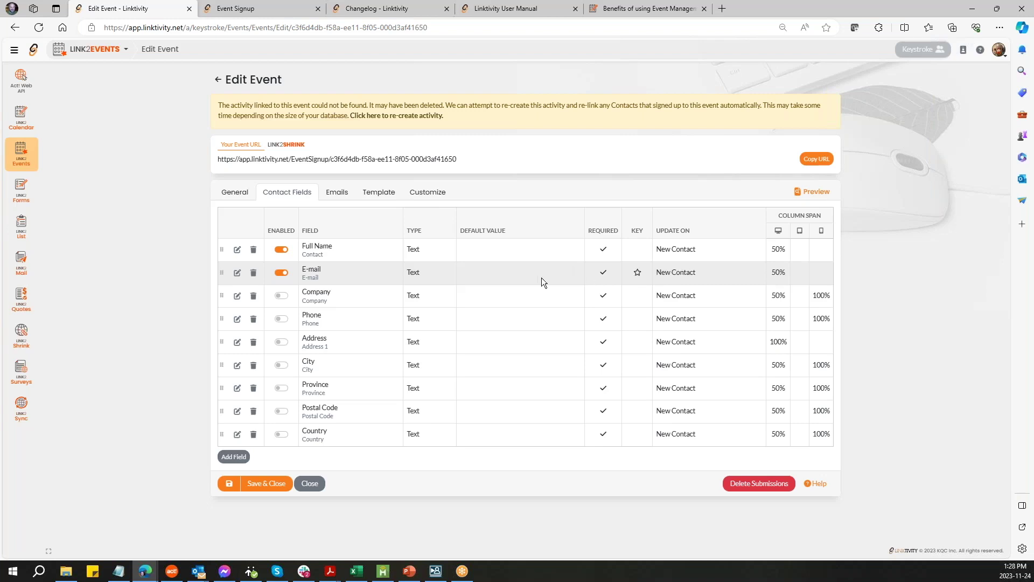
pyautogui.click(232, 194)
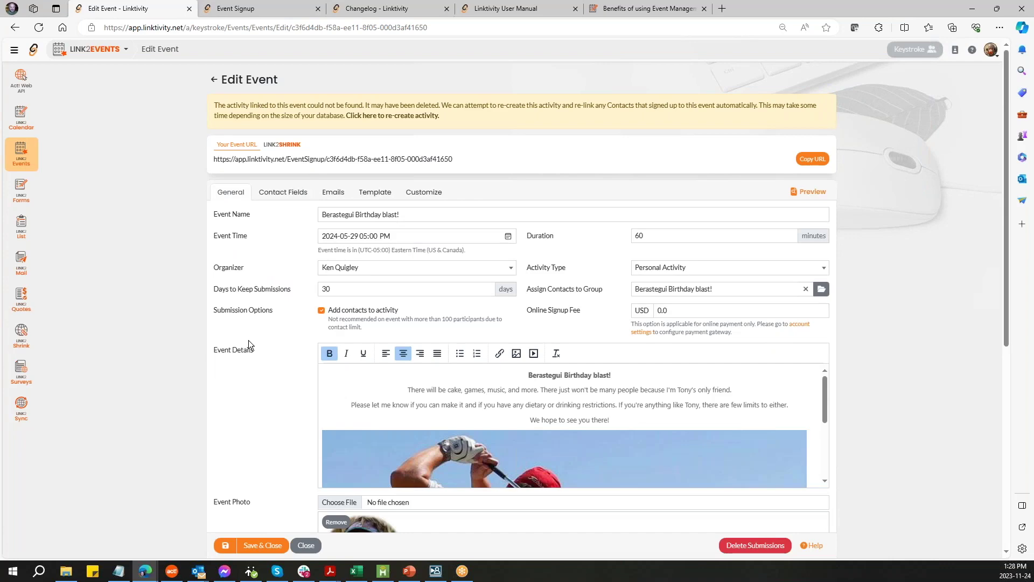
pyautogui.scroll(-5, 248, 340)
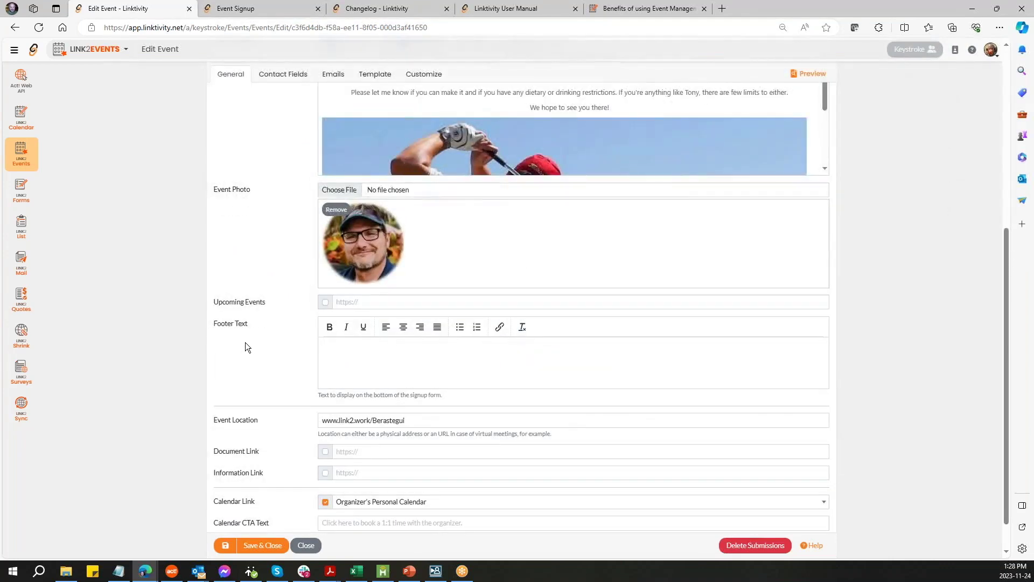
pyautogui.scroll(5, 245, 345)
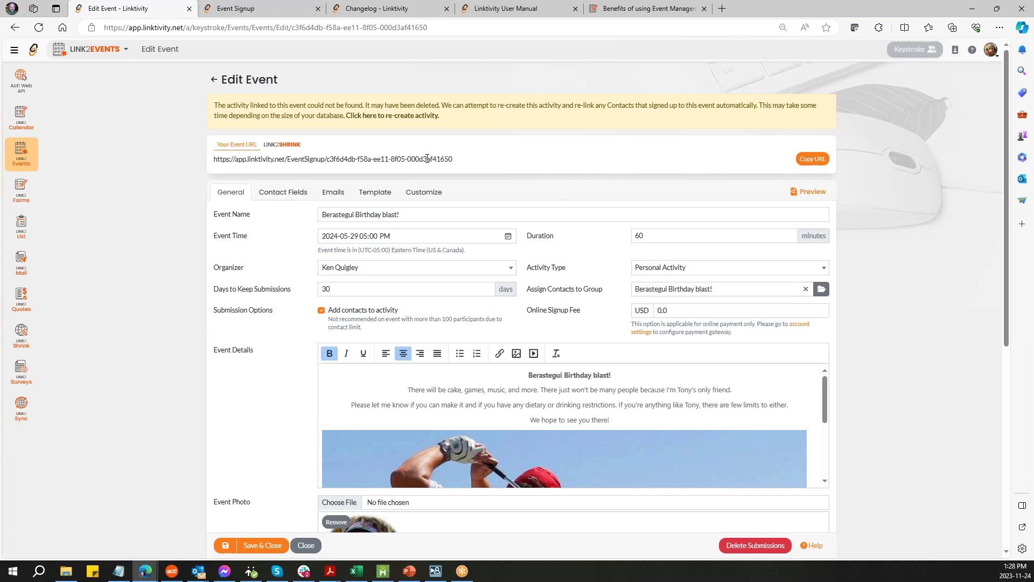
# - Start a Link2Shrink short link for the event on the link2.sh domain
pyautogui.click(286, 148)
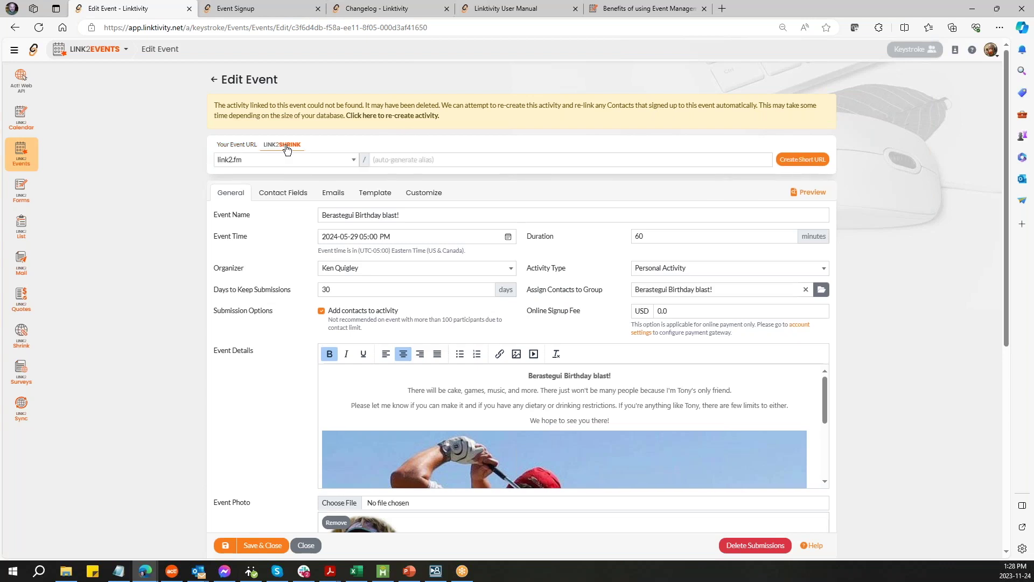
pyautogui.click(354, 161)
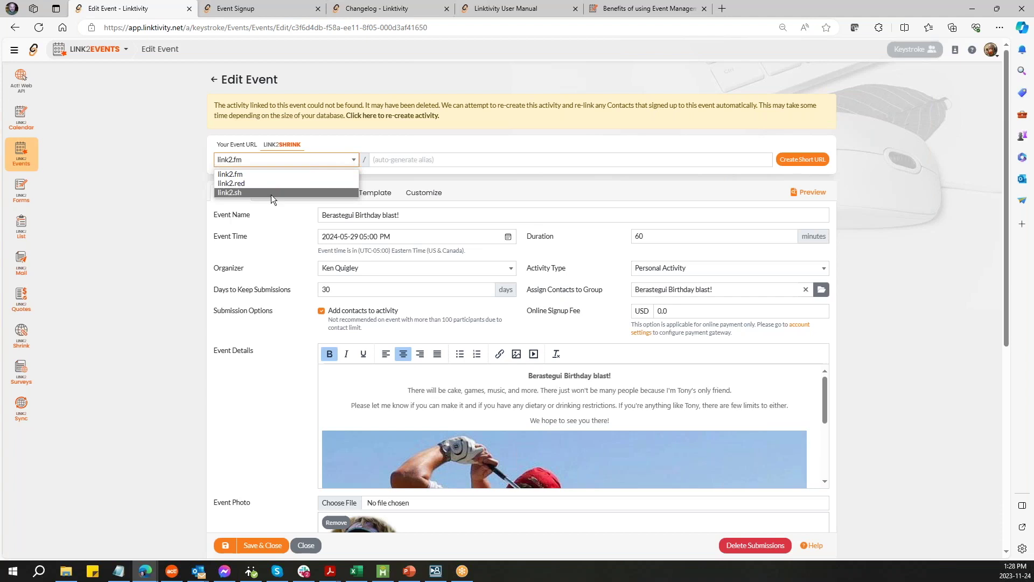
pyautogui.click(270, 192)
# - Enter the alias Berastegui_Birthday, create the short URL and select it for copying
pyautogui.click(429, 161)
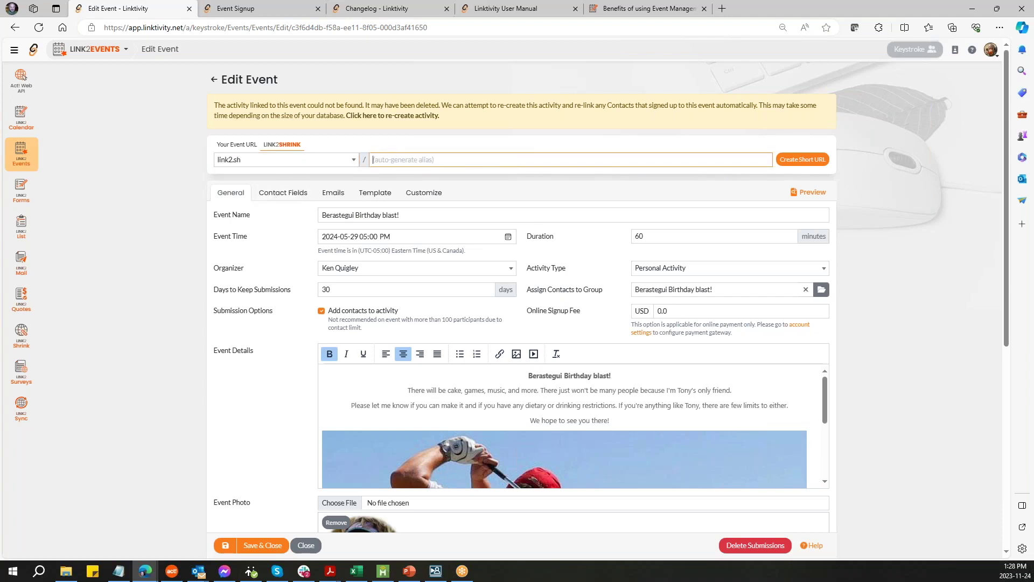
pyautogui.hotkey('ctrl', 'v')
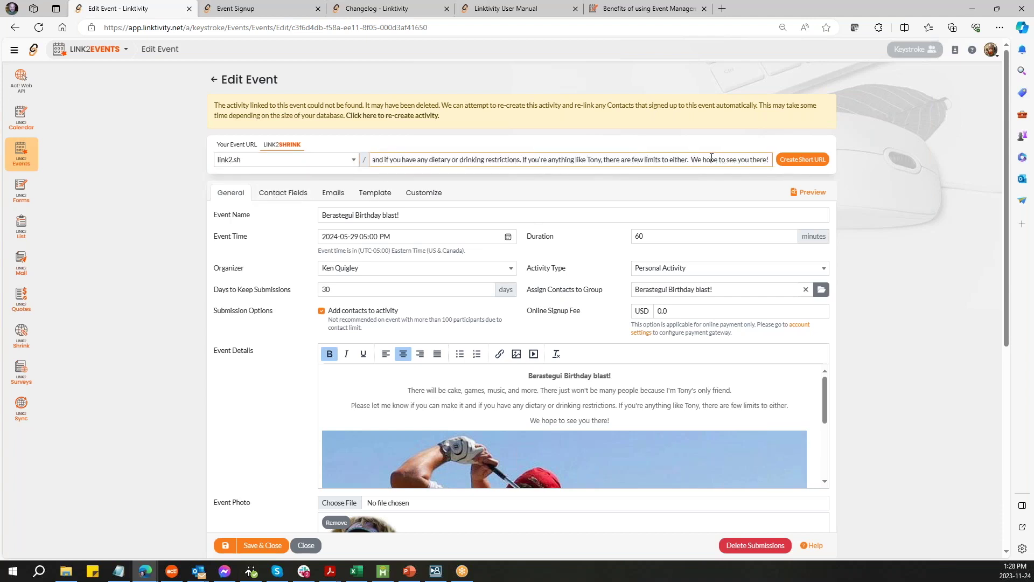
pyautogui.hotkey('ctrl', 'a')
pyautogui.press('BackSpace')
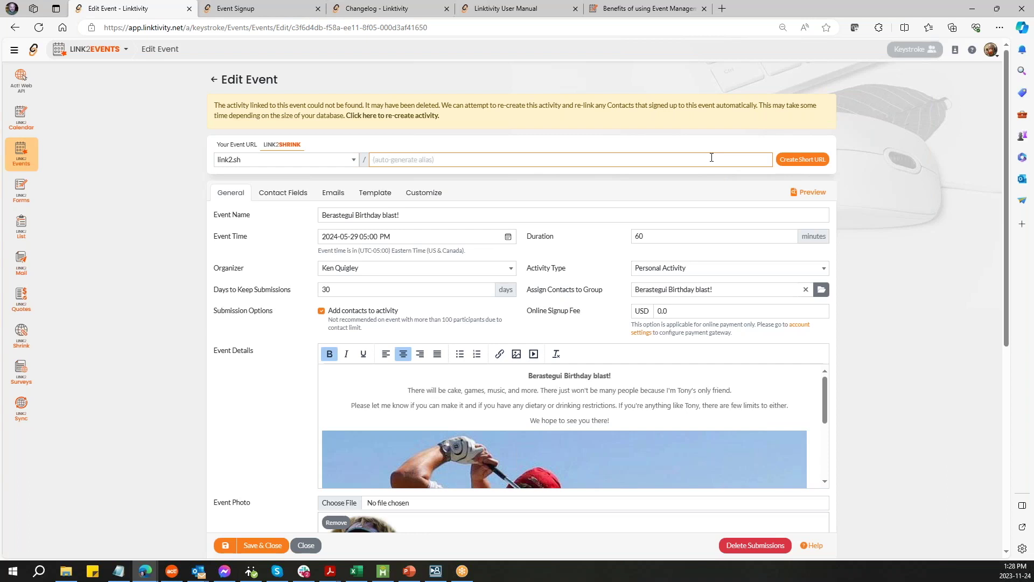
pyautogui.hotkey('alt', 'Tab')
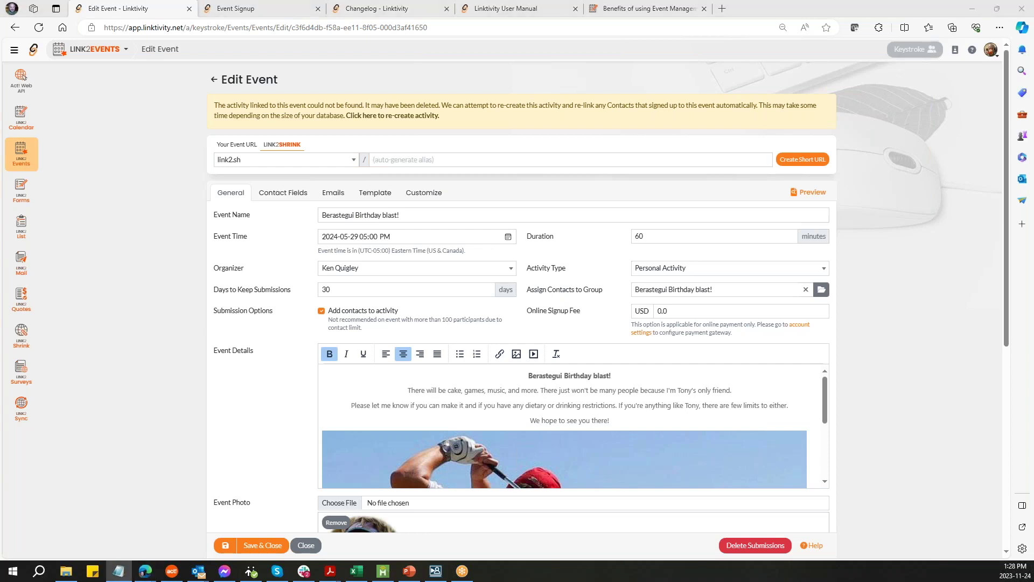
pyautogui.hotkey('alt', 'Tab')
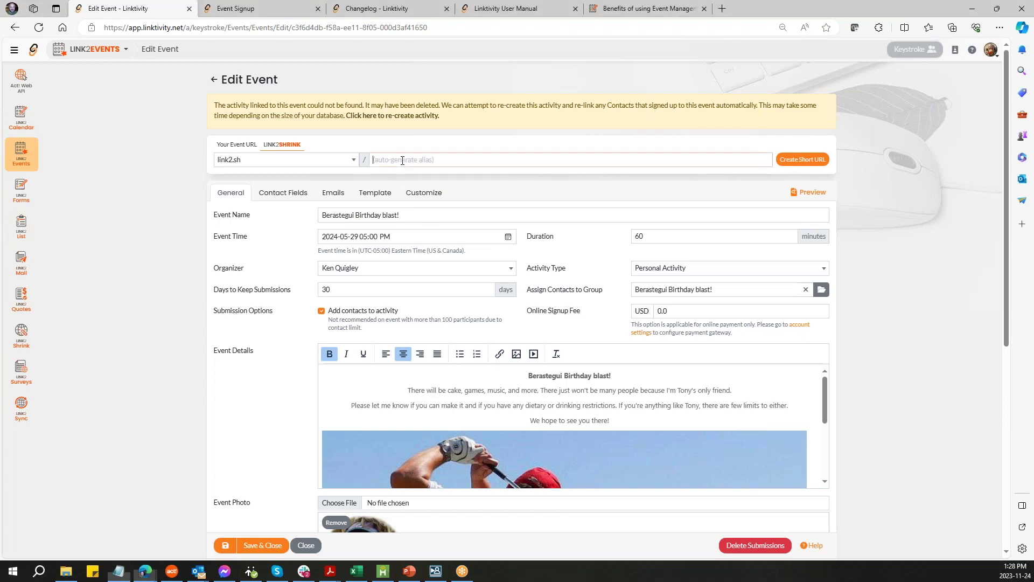
pyautogui.write('Berastegui')
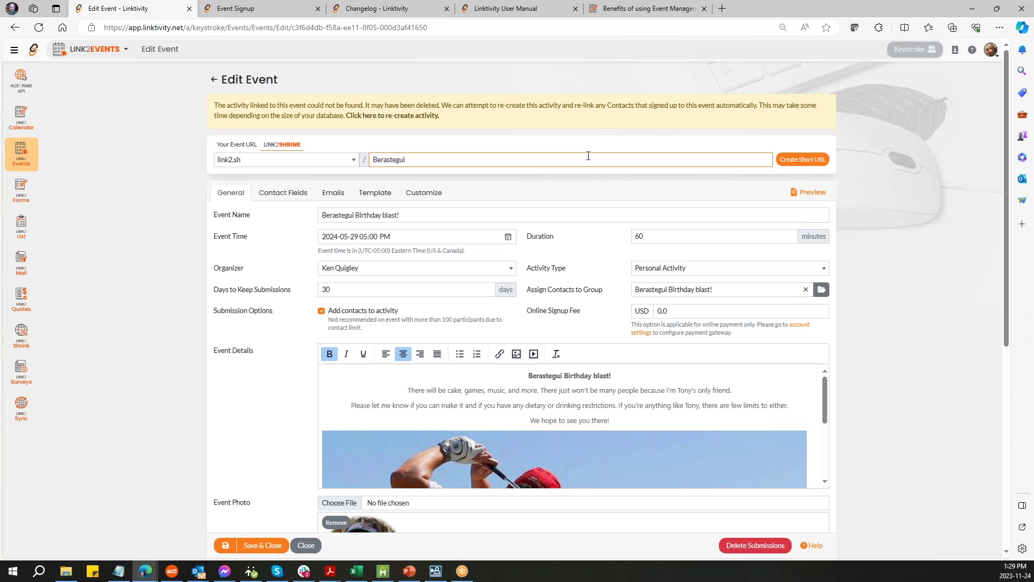
pyautogui.write('_Birthday')
pyautogui.click(808, 160)
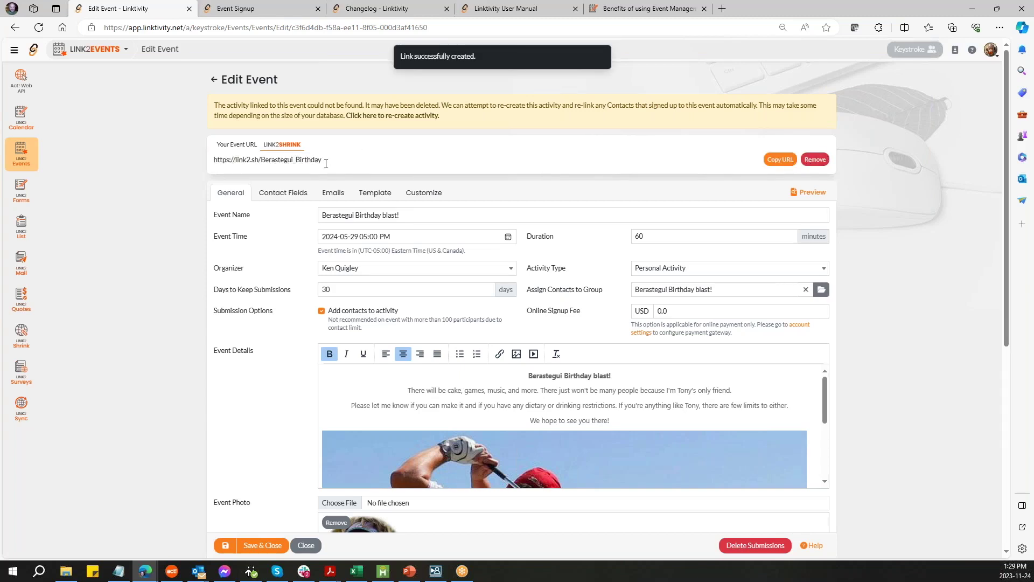
pyautogui.moveTo(326, 159); pyautogui.dragTo(201, 161)
pyautogui.hotkey('ctrl', 'c')
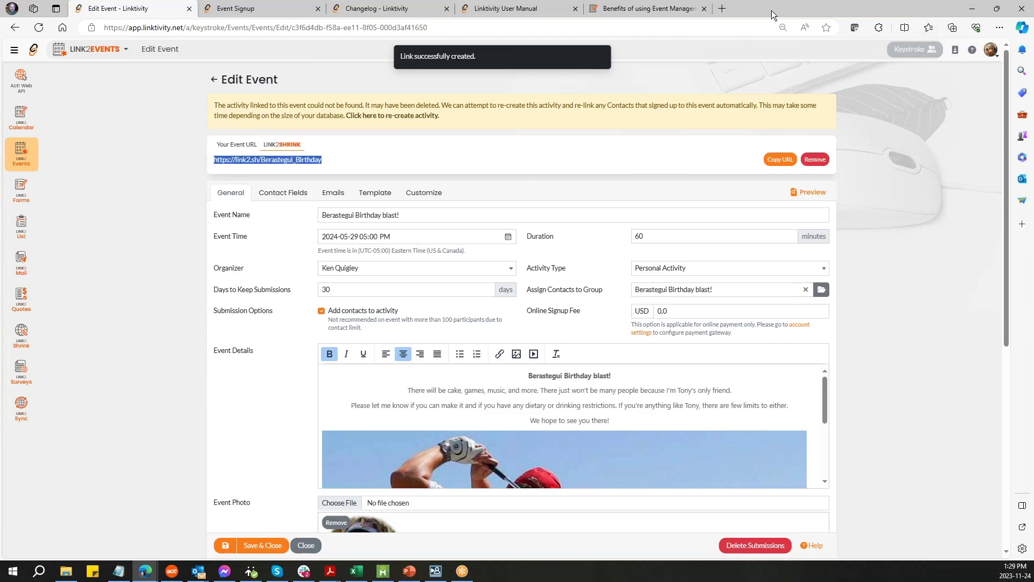
# - Open the link2.sh/Berastegui_Birthday short URL in the blog tab to confirm it reaches the signup page
pyautogui.click(686, 14)
pyautogui.click(666, 27)
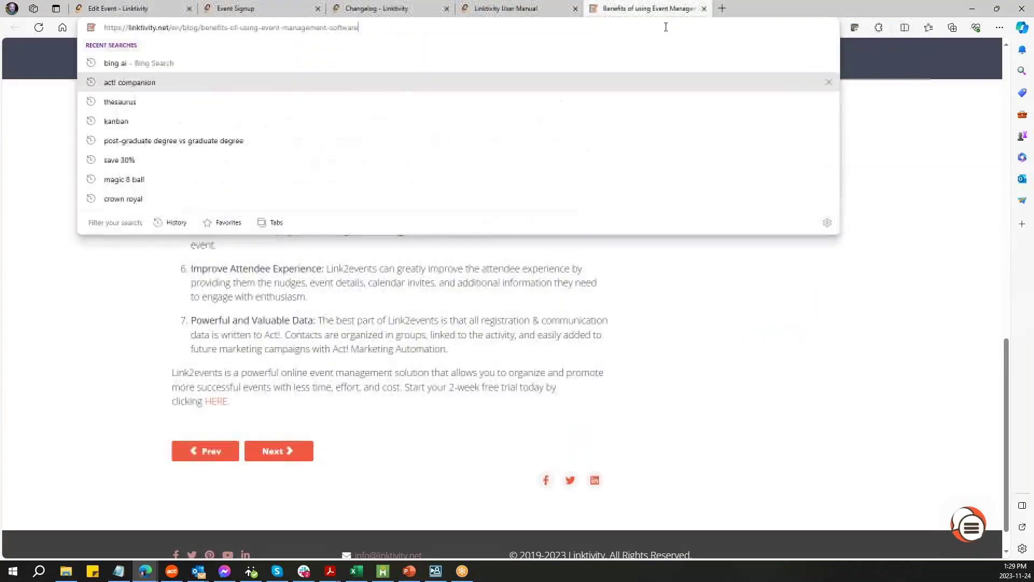
pyautogui.hotkey('ctrl', 'v')
pyautogui.press('Return')
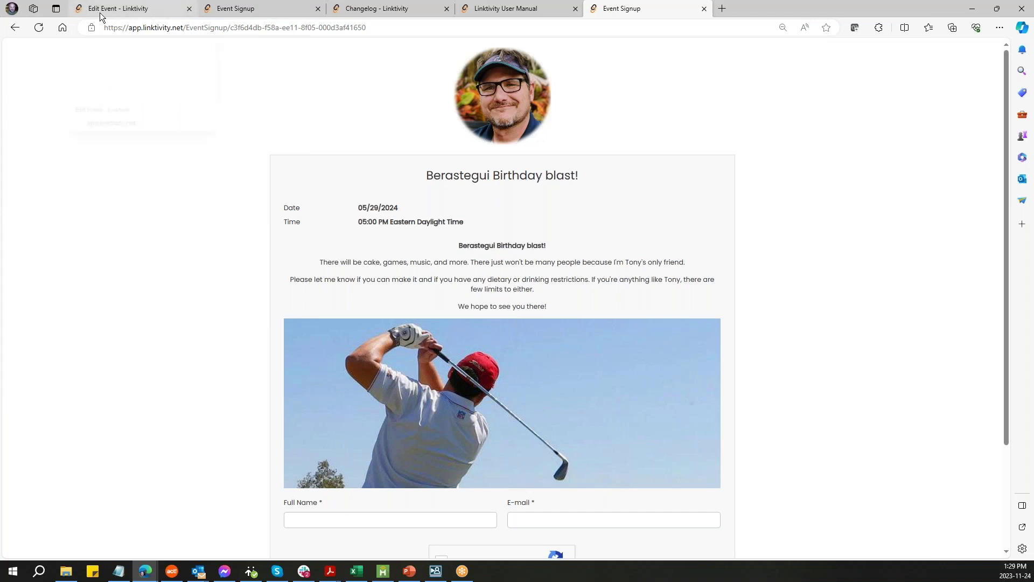
pyautogui.moveTo(108, 10)
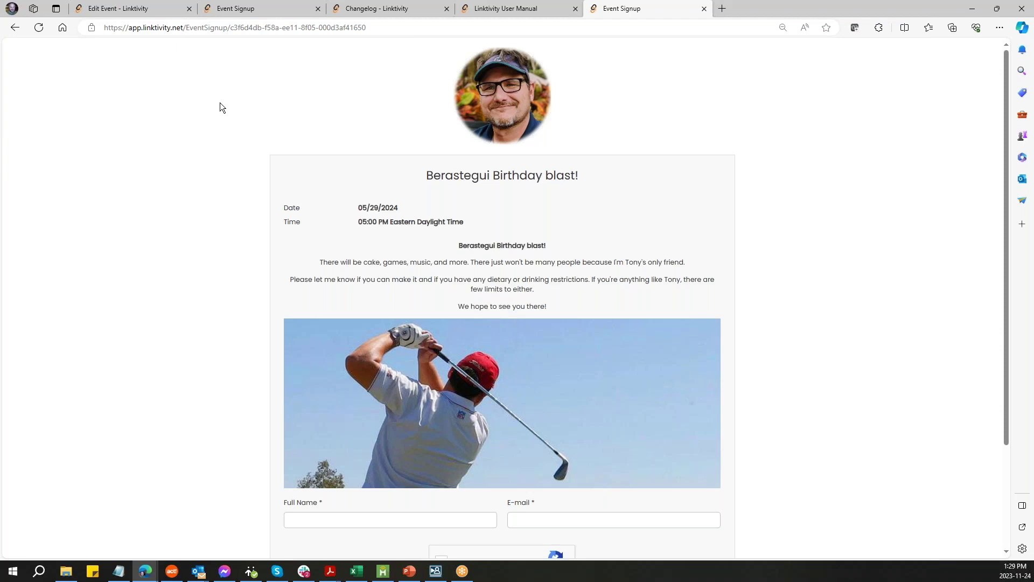
pyautogui.click(132, 12)
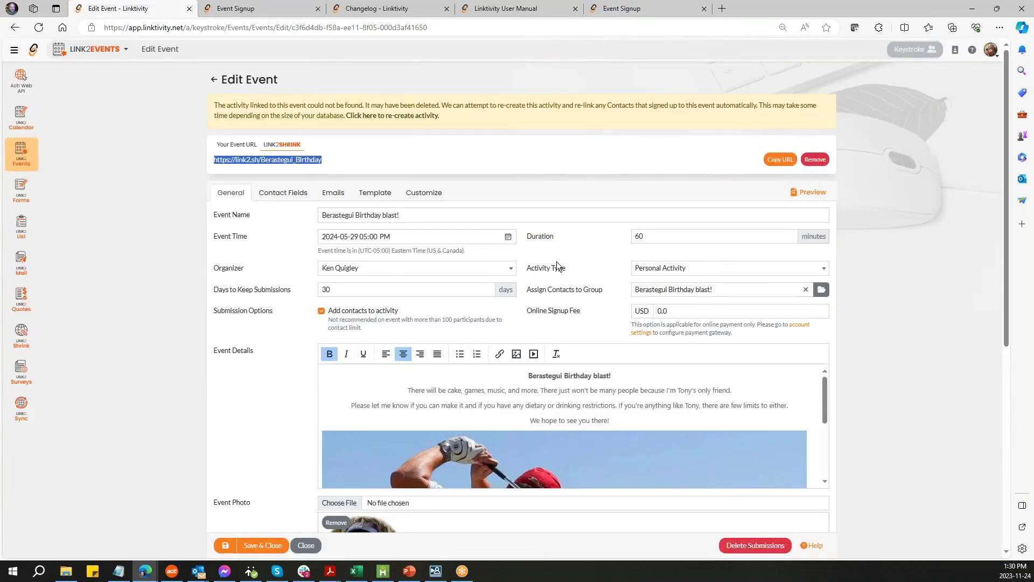
# - Open the 1:1 booking calendar from the event's signup page and dismiss the time-zone notice
pyautogui.scroll(-6, 557, 260)
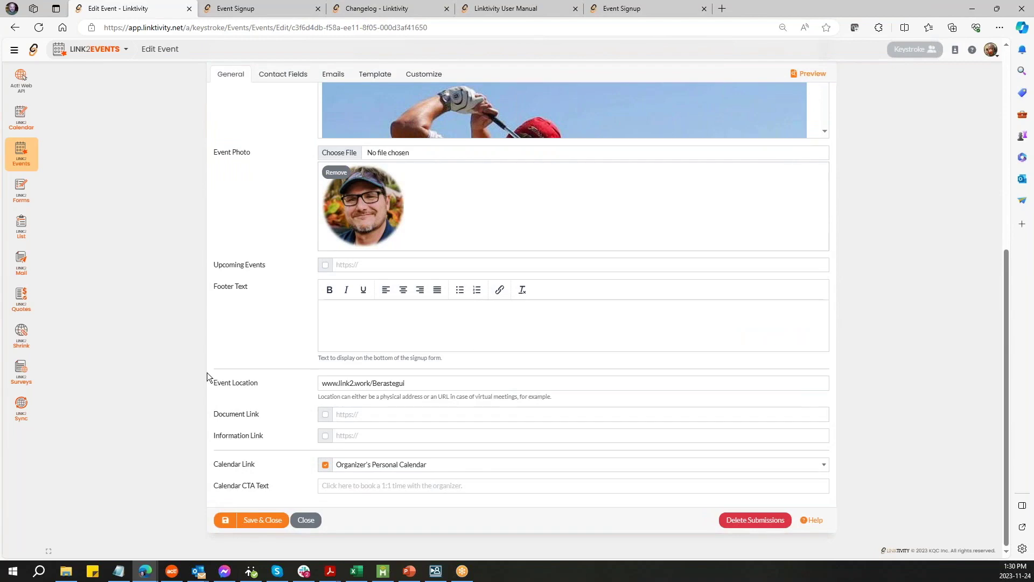
pyautogui.scroll(6, 207, 373)
pyautogui.click(253, 9)
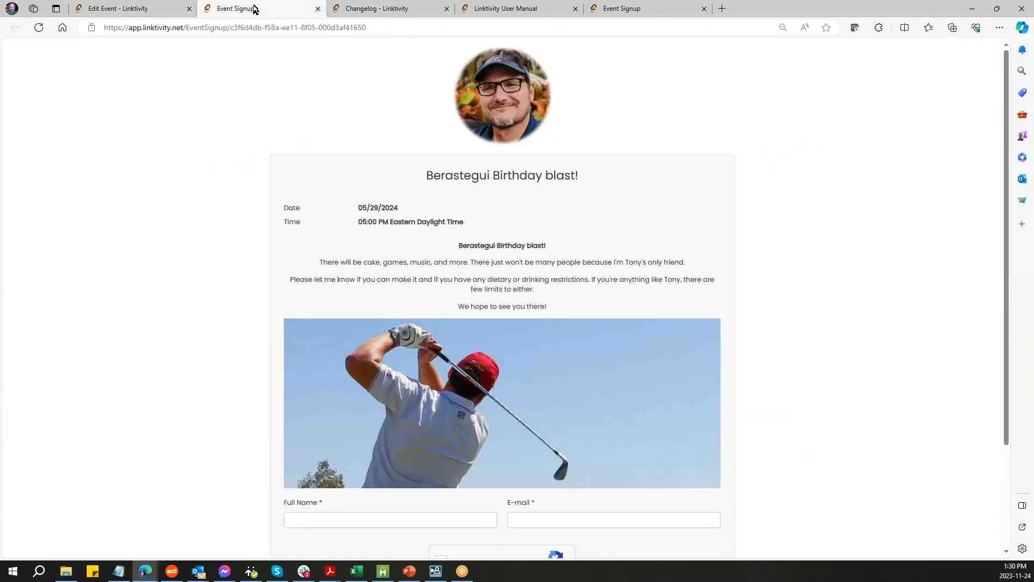
pyautogui.scroll(-3, 434, 299)
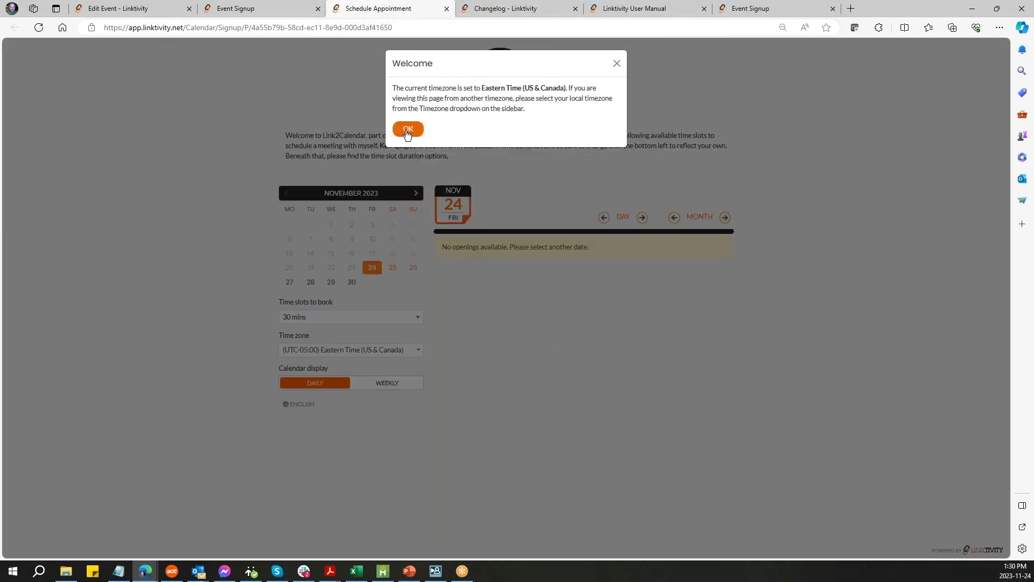
pyautogui.click(407, 129)
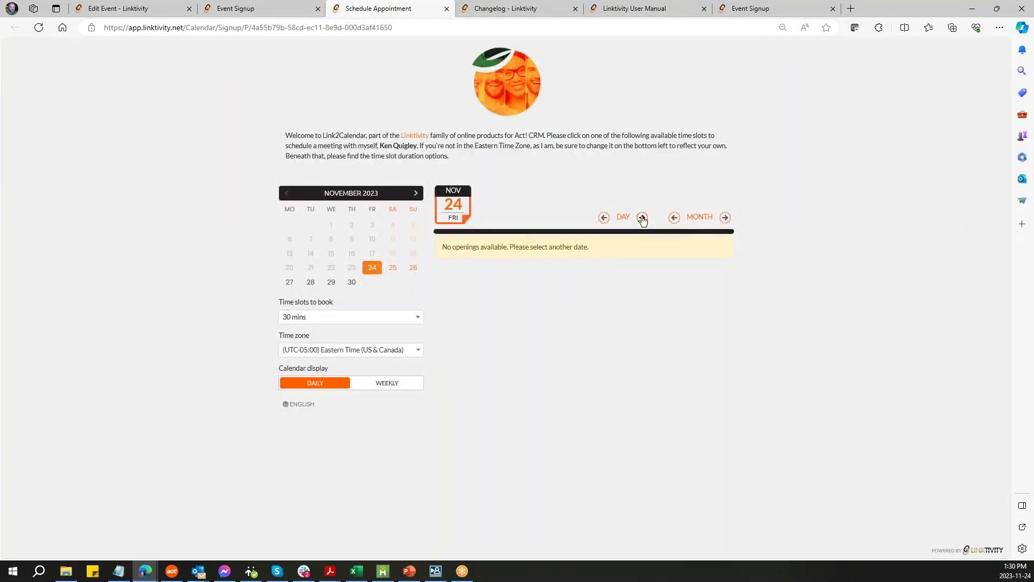
# - Advance the booking calendar to Monday 27 November's open slots, then return to the signup page
pyautogui.click(642, 218)
pyautogui.click(641, 218)
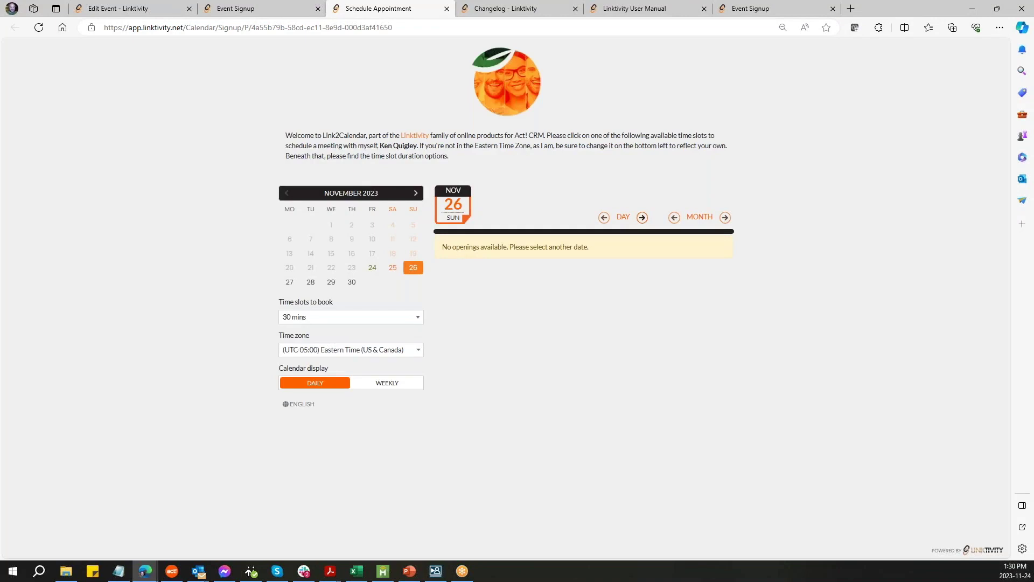
pyautogui.click(641, 218)
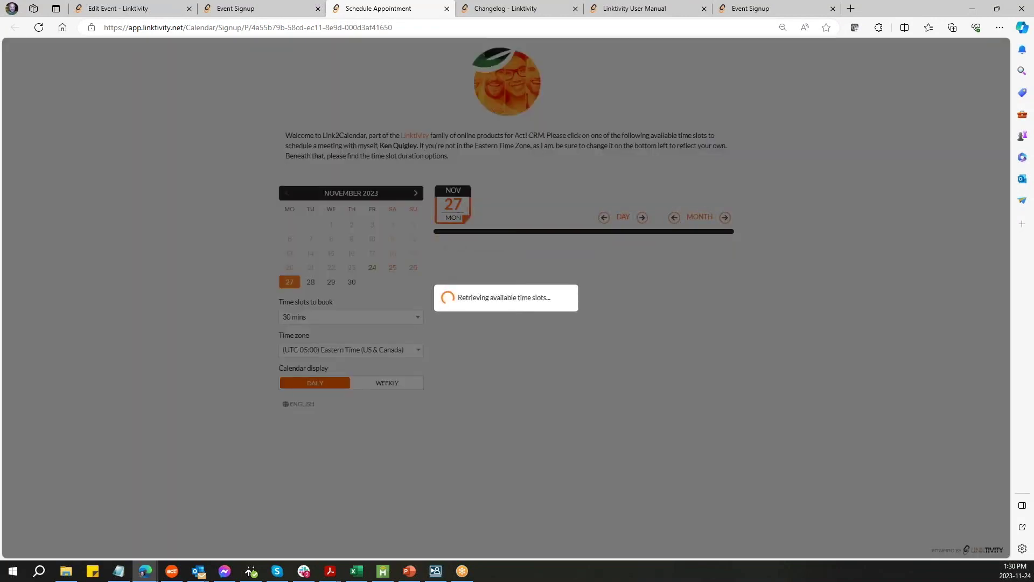
pyautogui.scroll(-1, 592, 466)
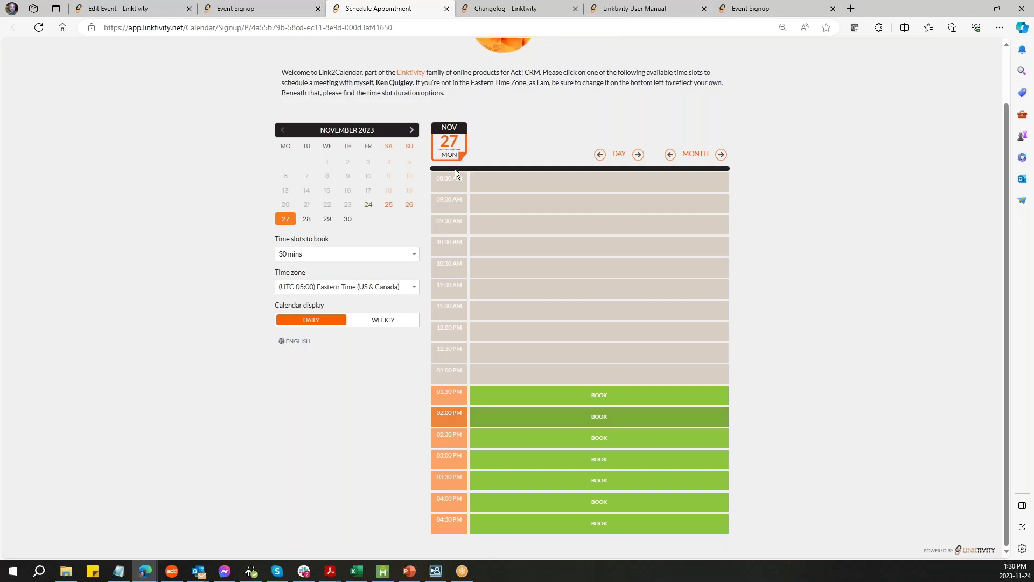
pyautogui.click(238, 9)
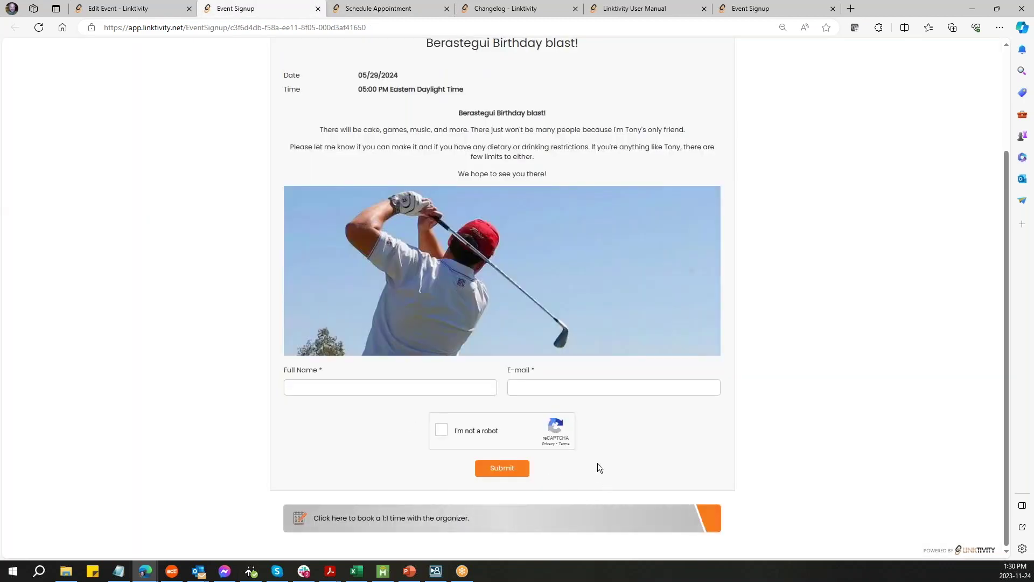
pyautogui.scroll(3, 602, 462)
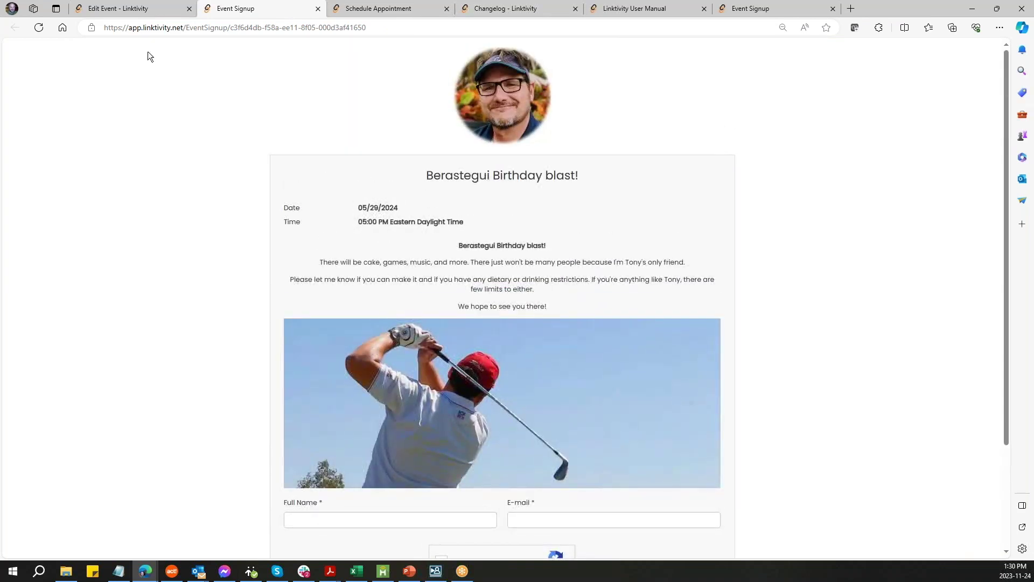
pyautogui.click(115, 9)
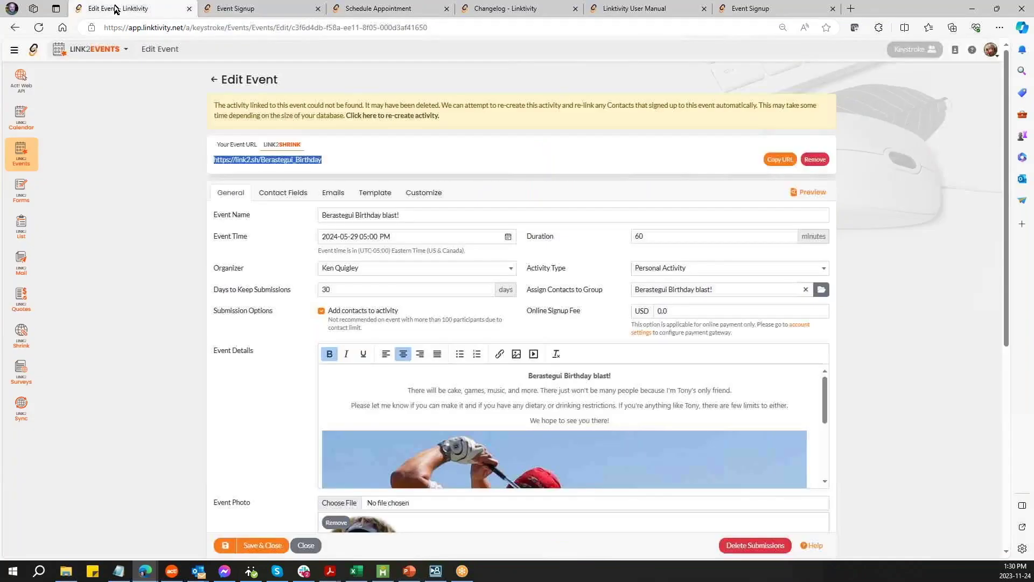
pyautogui.scroll(-2, 172, 336)
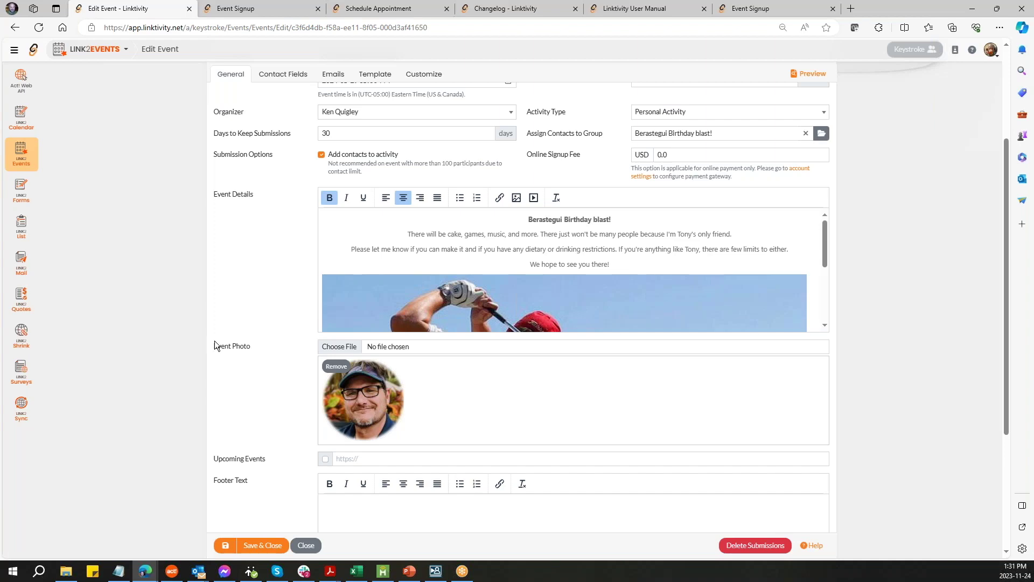
pyautogui.scroll(3, 275, 357)
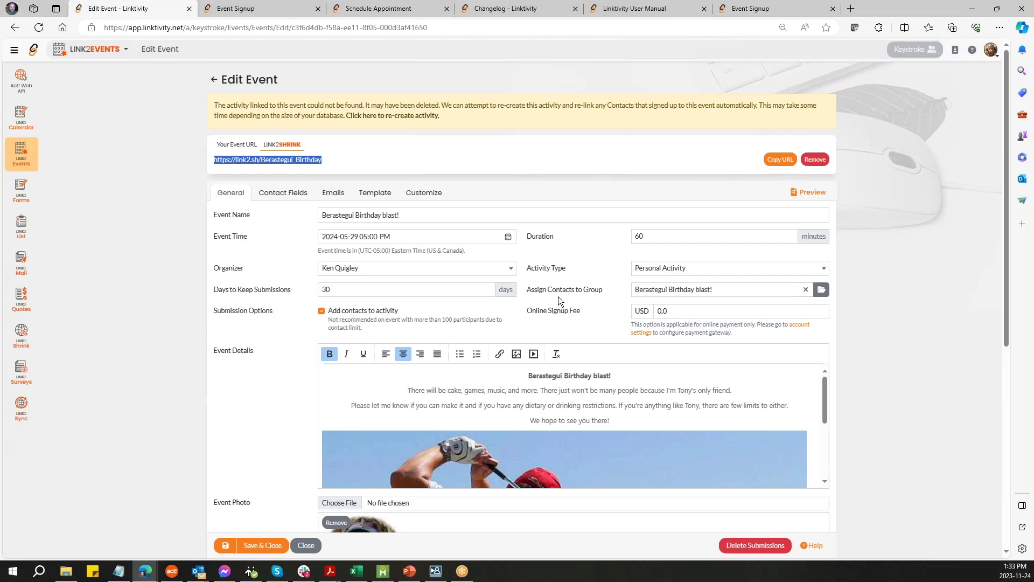
pyautogui.scroll(-6, 530, 286)
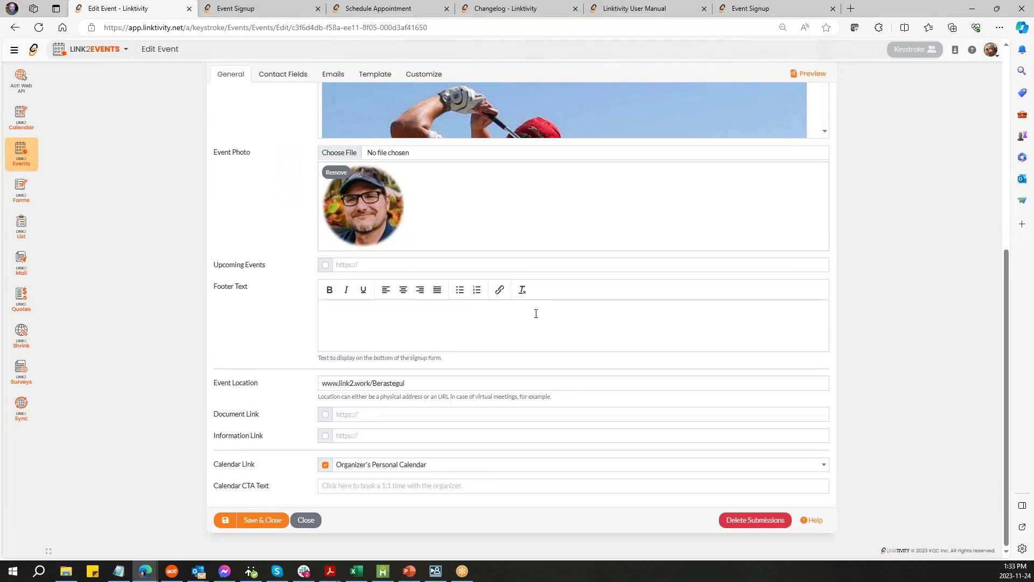
pyautogui.scroll(6, 536, 312)
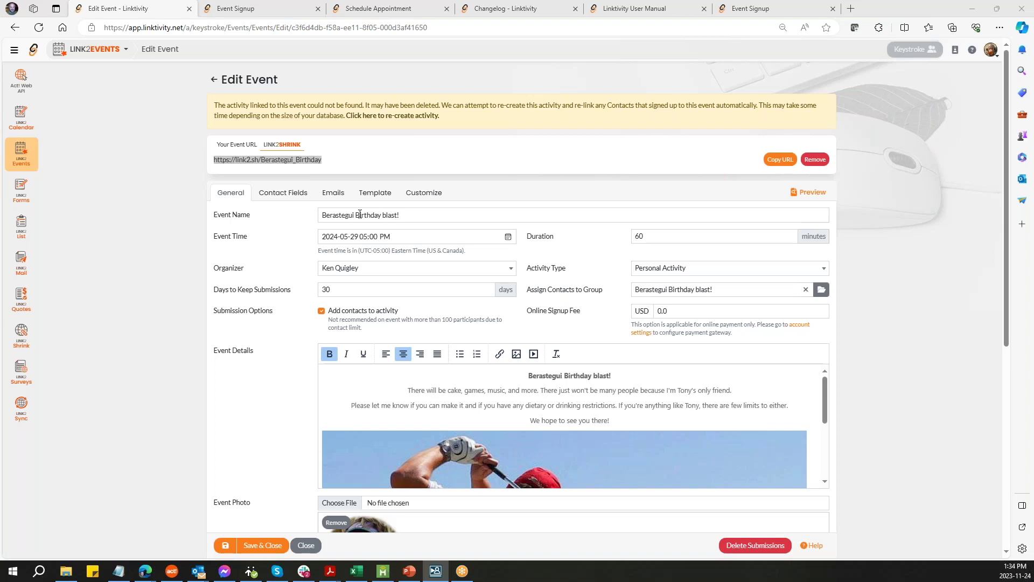
pyautogui.click(295, 197)
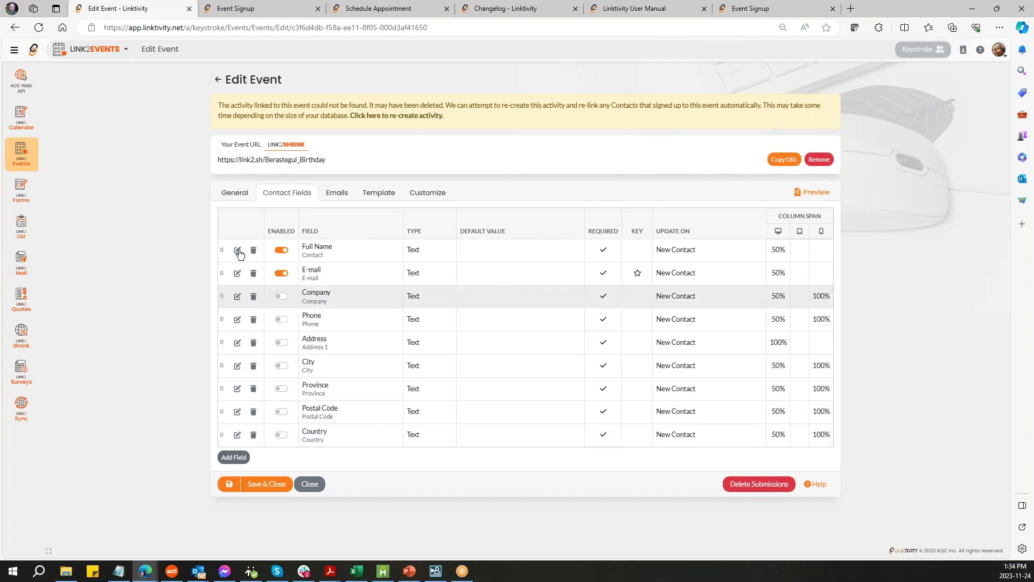
pyautogui.click(233, 194)
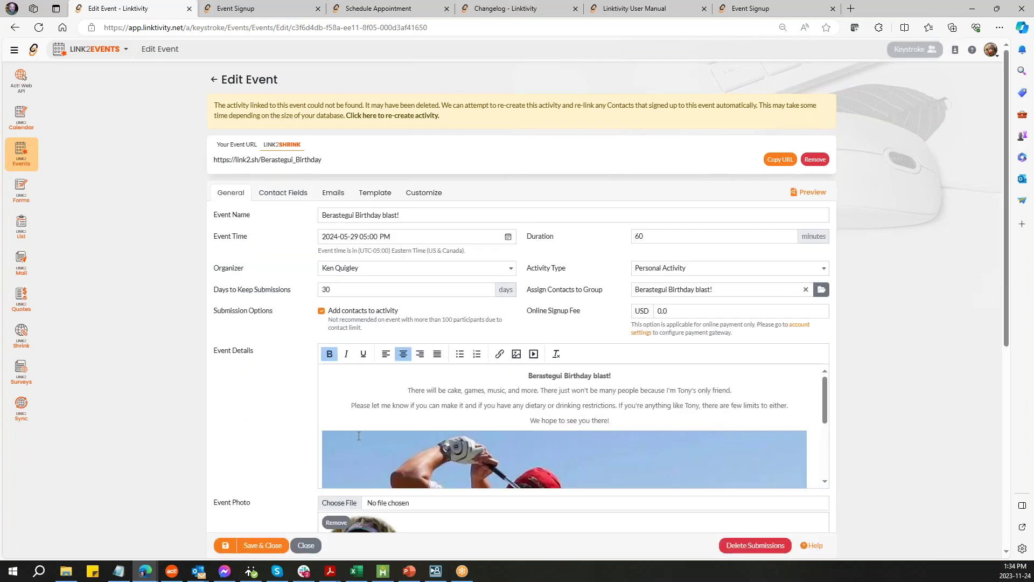
pyautogui.scroll(-1, 477, 397)
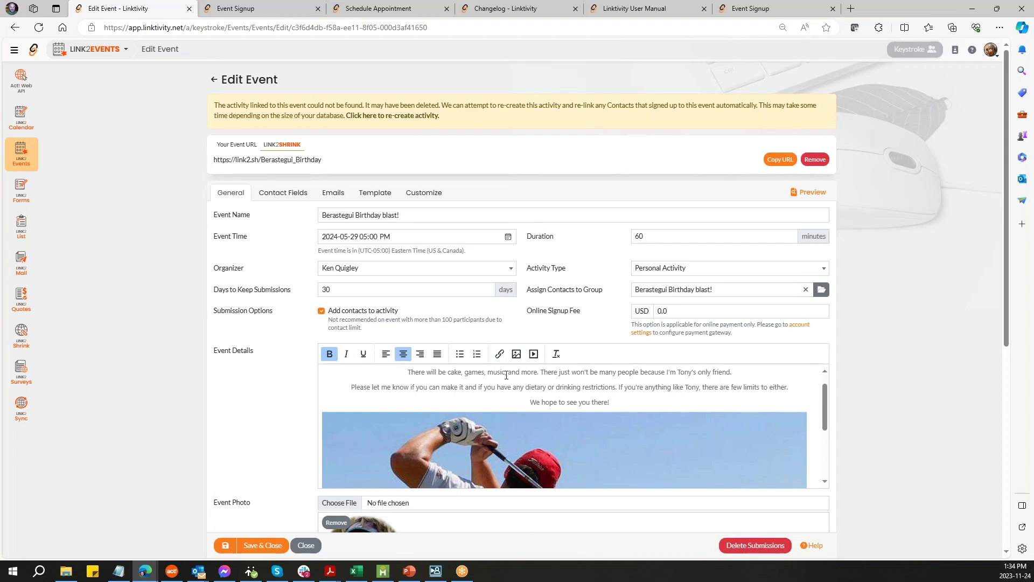
pyautogui.click(477, 353)
pyautogui.moveTo(530, 402); pyautogui.dragTo(610, 402)
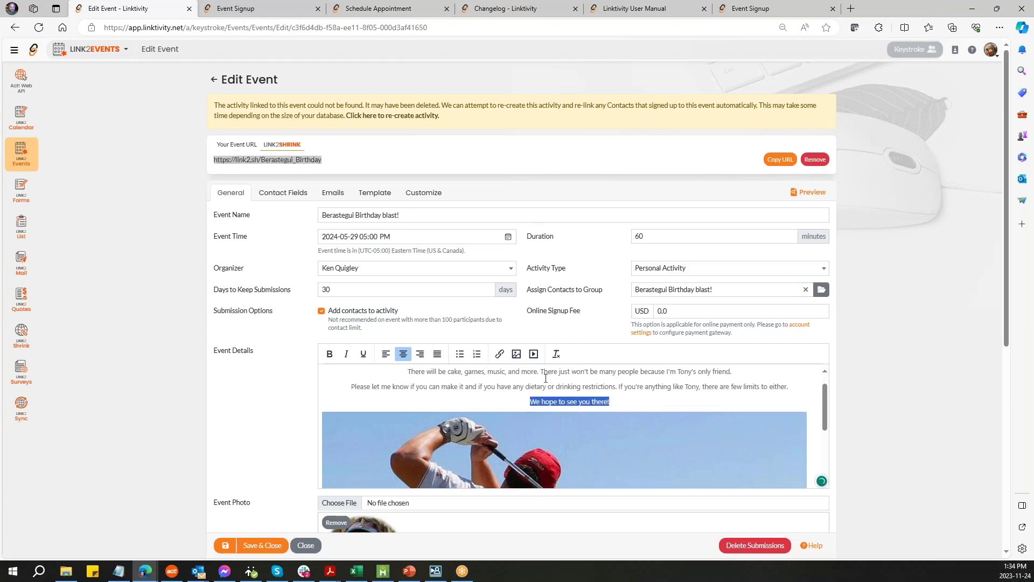
pyautogui.click(499, 354)
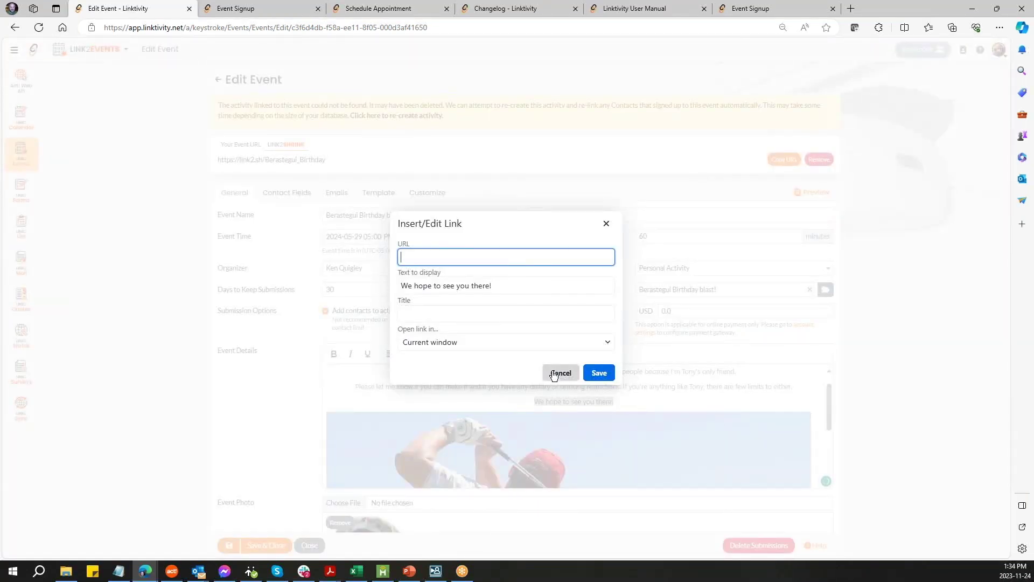
pyautogui.click(555, 373)
pyautogui.click(536, 385)
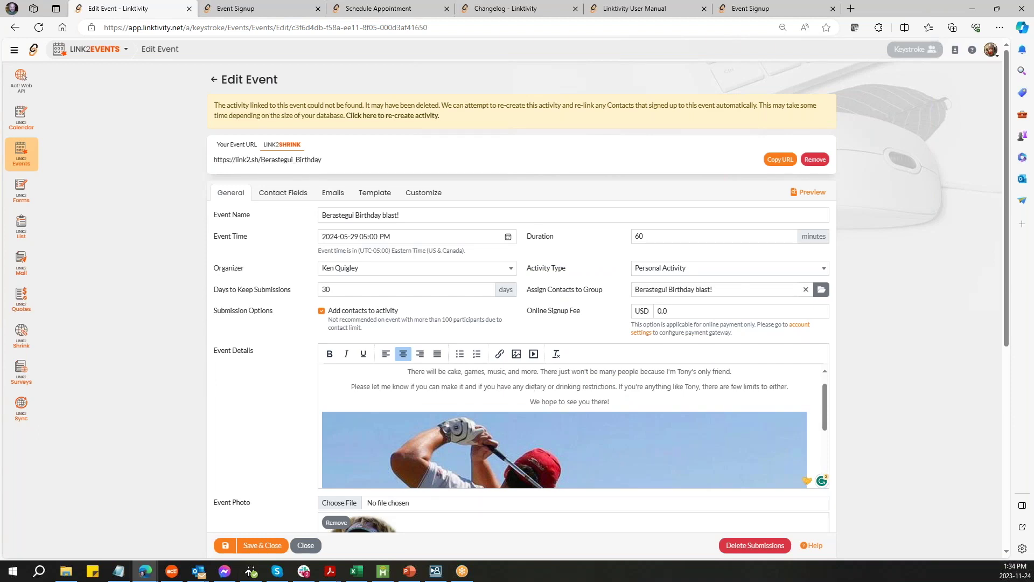
pyautogui.hotkey('alt', 'Tab')
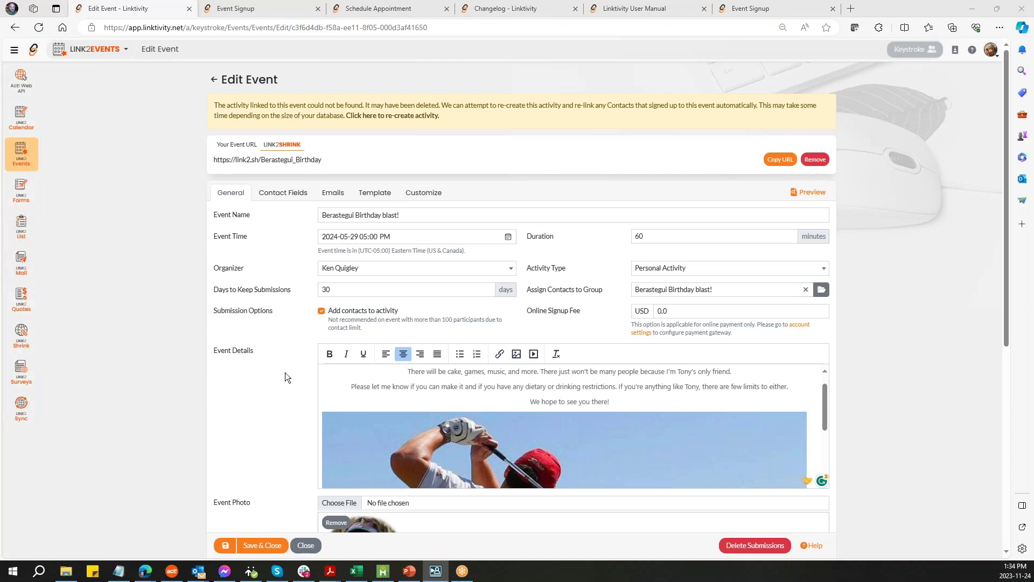
pyautogui.scroll(-6, 285, 372)
pyautogui.scroll(3, 283, 370)
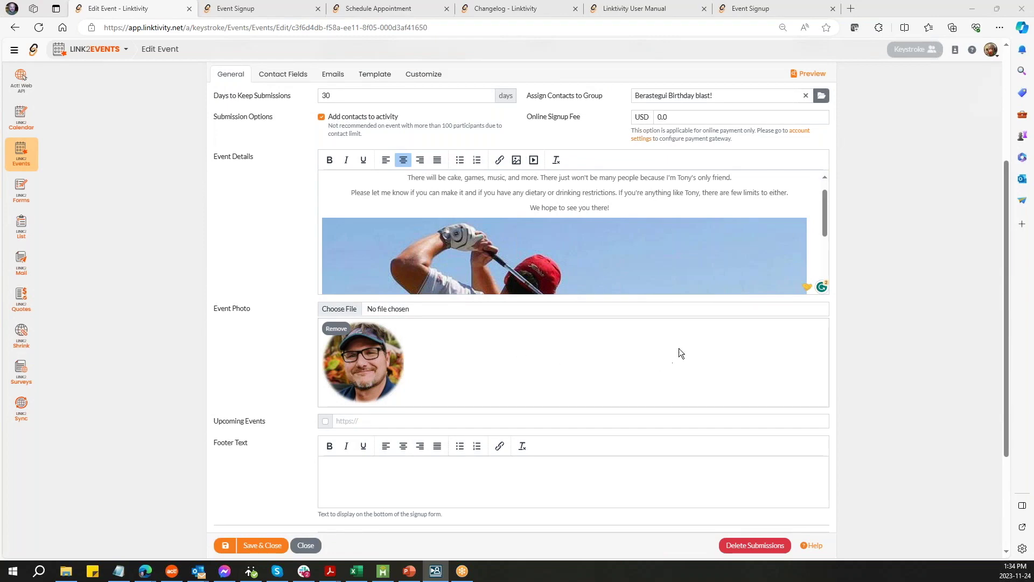
pyautogui.scroll(4, 678, 348)
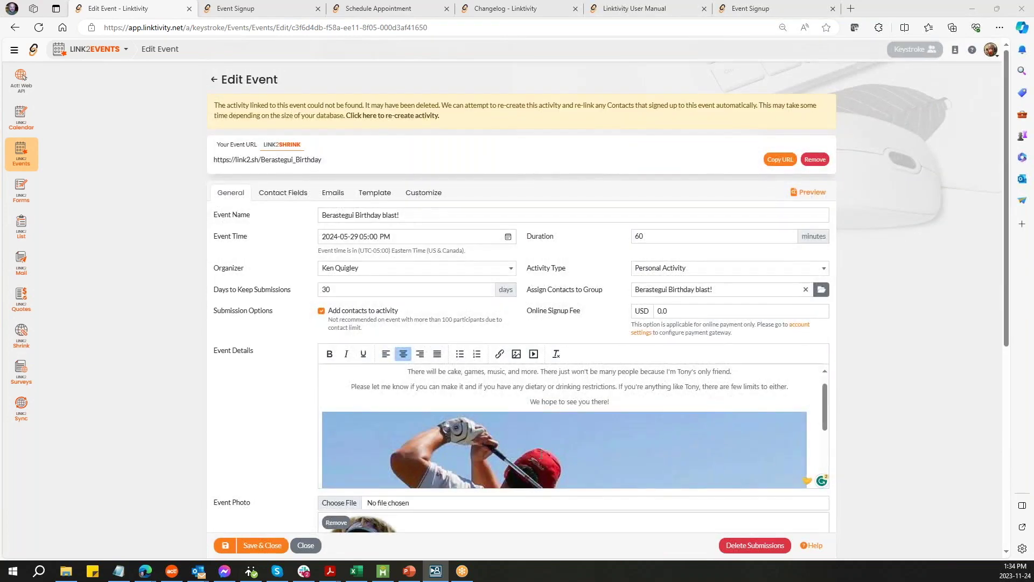
pyautogui.click(564, 450)
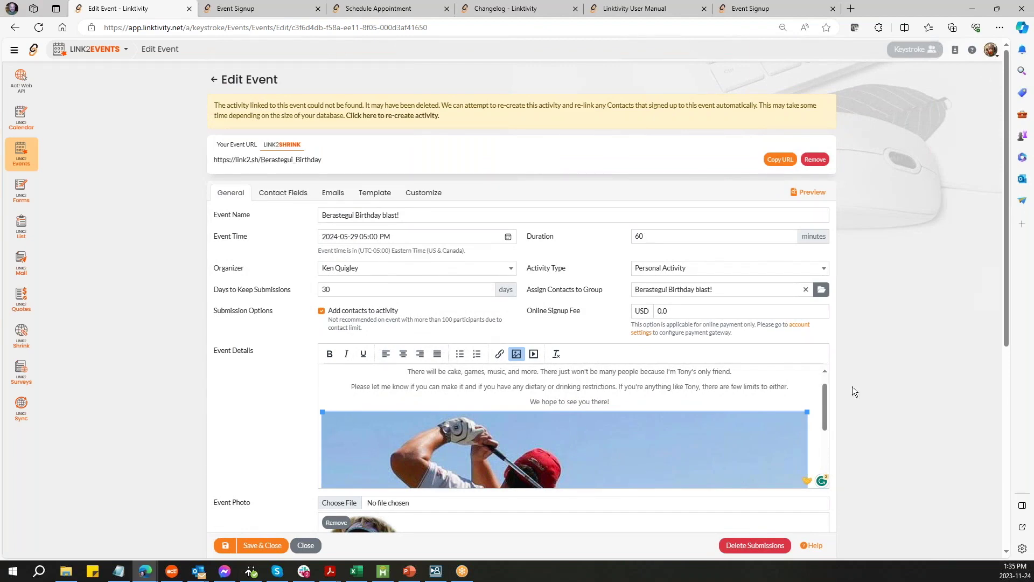
pyautogui.scroll(-3, 861, 374)
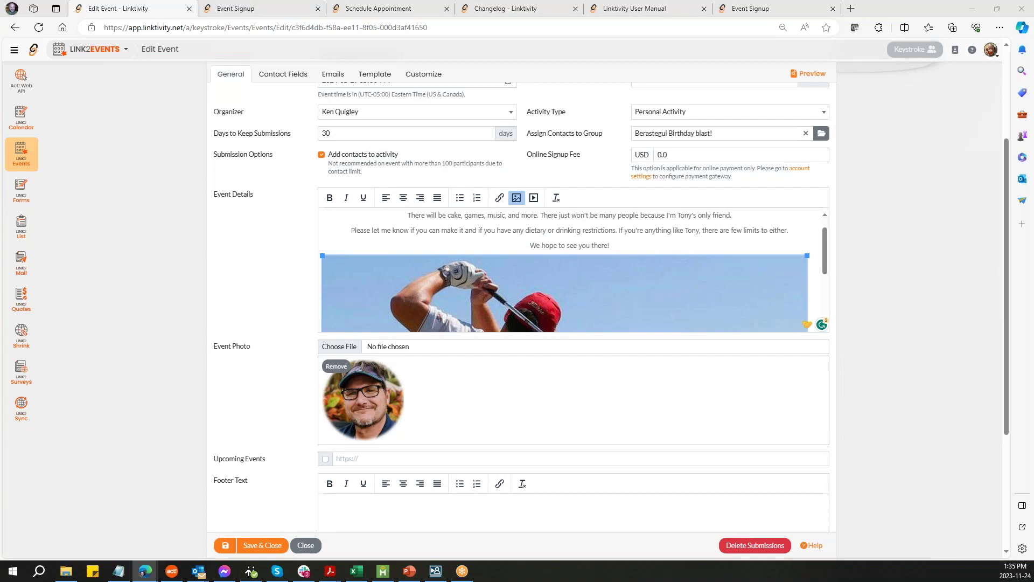
pyautogui.click(353, 10)
# - Load the Linktivity homepage by entering 'linkt' in the address bar
pyautogui.click(415, 28)
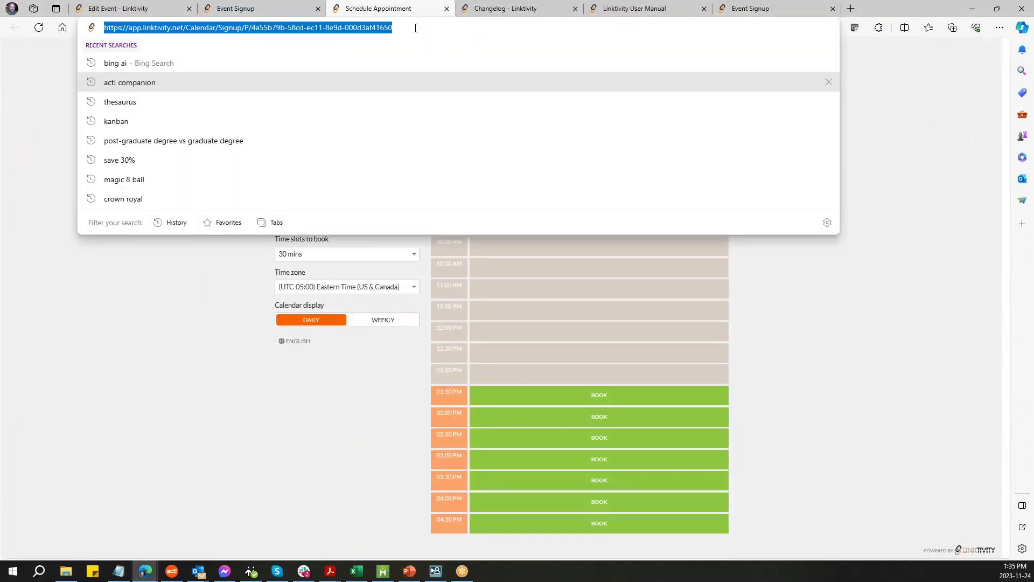
pyautogui.write('linktivity.net')
pyautogui.press('Return')
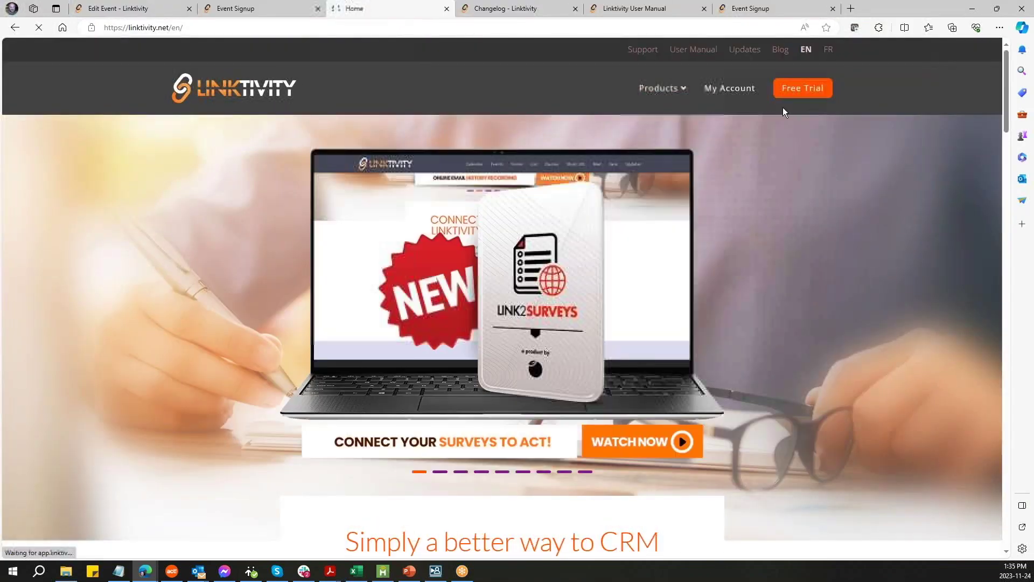
# - Open the Link2events product page from Products and scroll through its $15/user pricing and requirements
pyautogui.moveTo(683, 96)
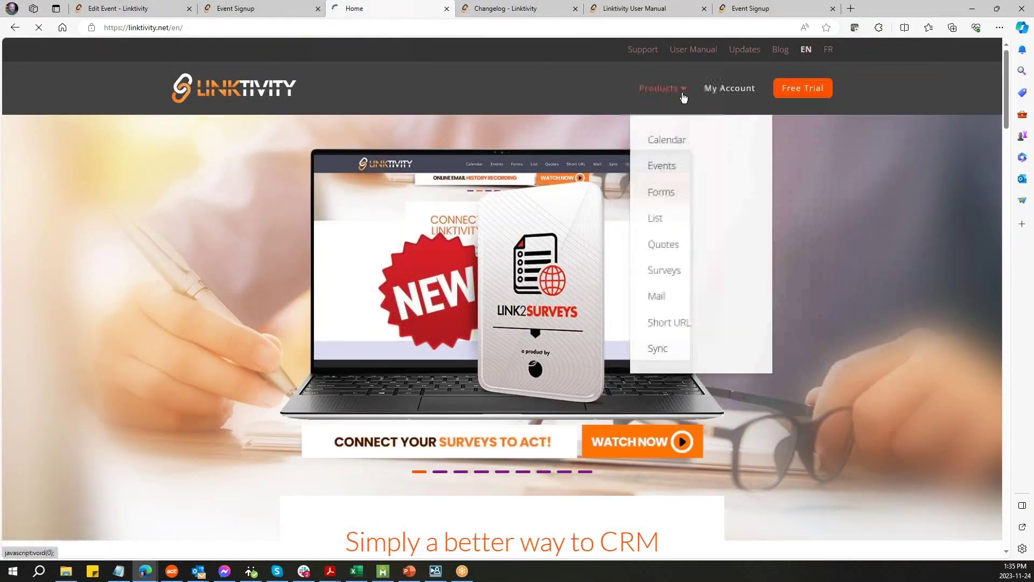
pyautogui.click(678, 171)
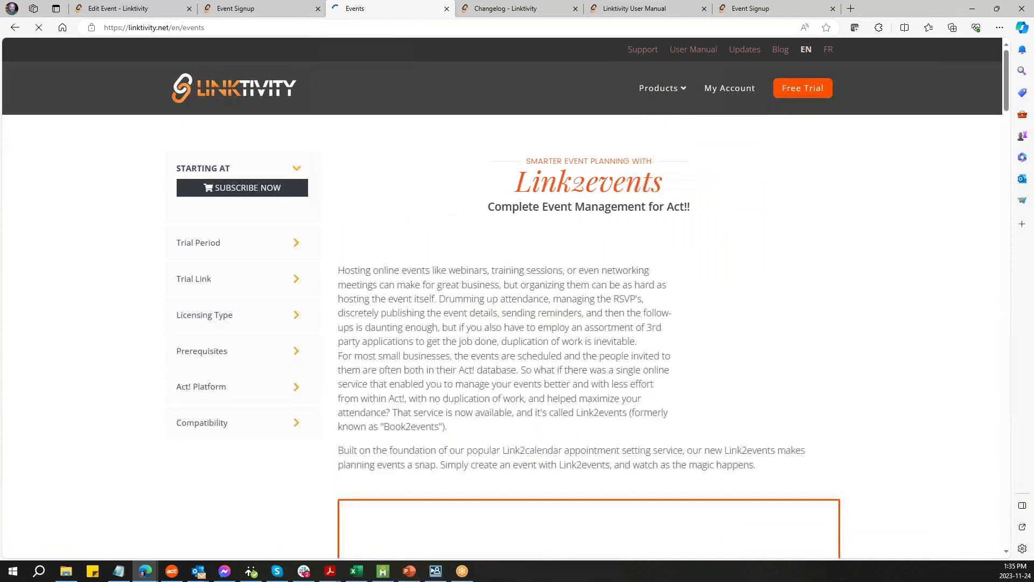
pyautogui.scroll(-5, 905, 290)
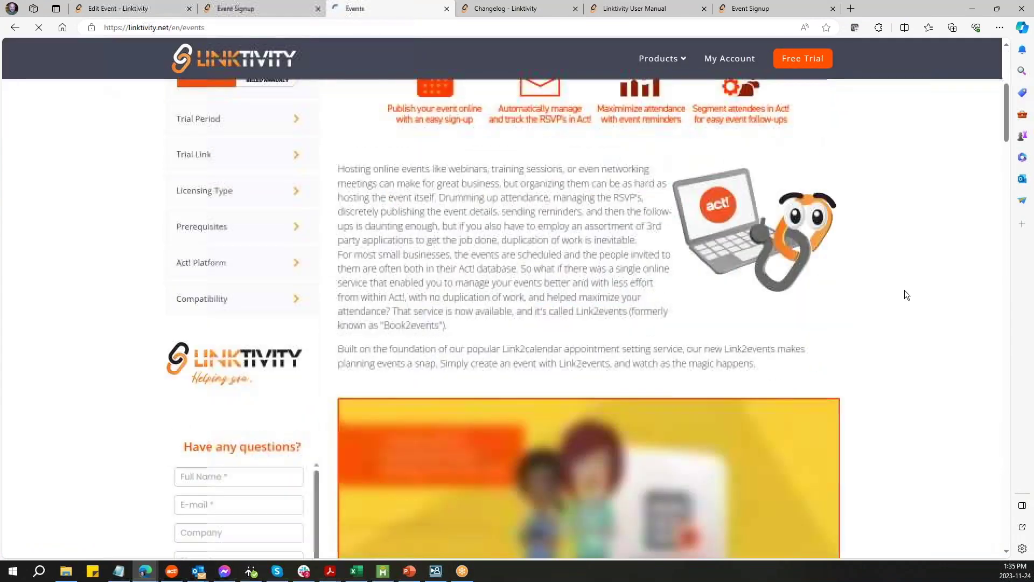
pyautogui.scroll(-3, 903, 291)
pyautogui.scroll(-3, 903, 290)
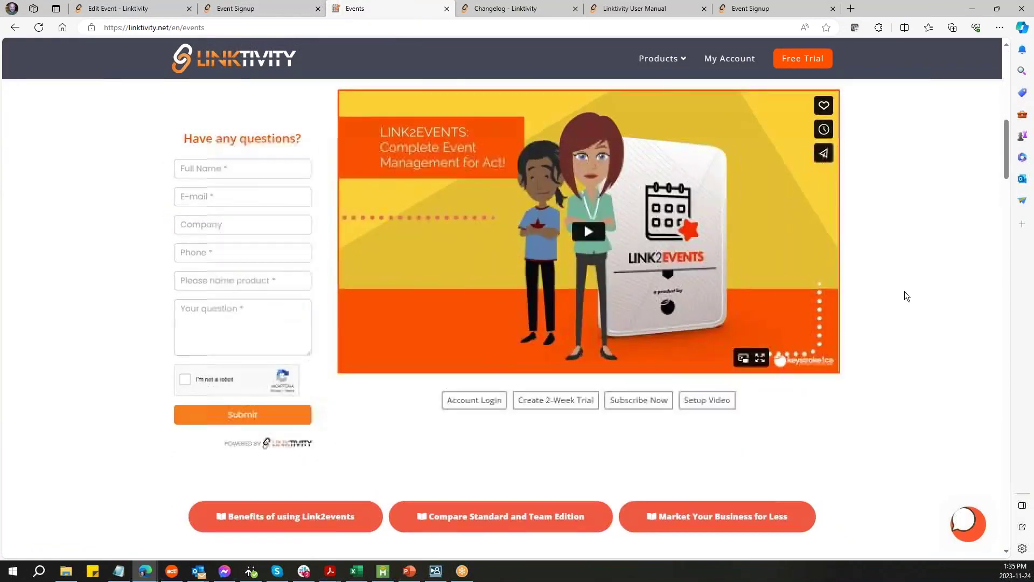
pyautogui.scroll(6, 904, 291)
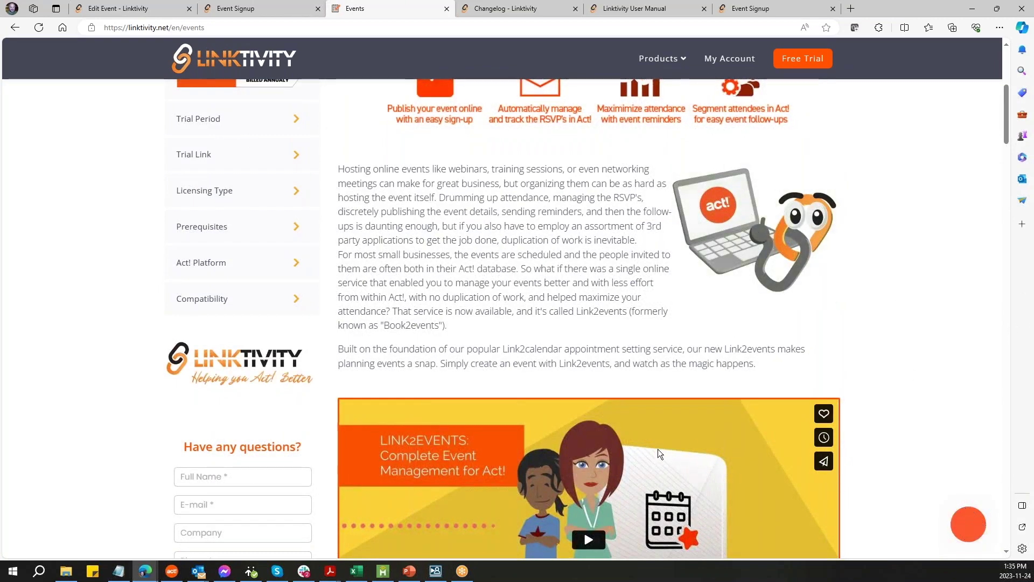
pyautogui.scroll(-9, 550, 438)
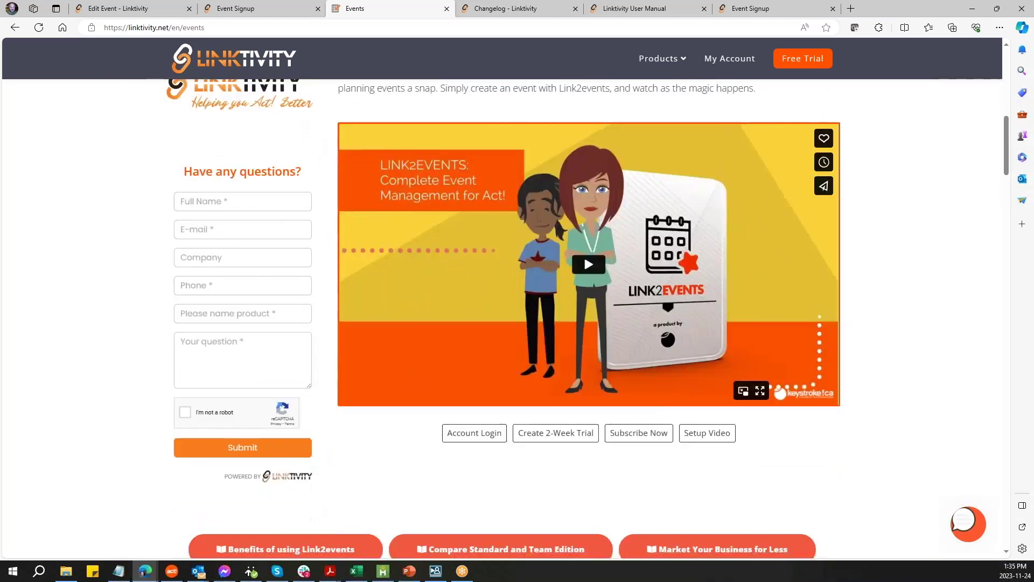
pyautogui.scroll(-3, 549, 426)
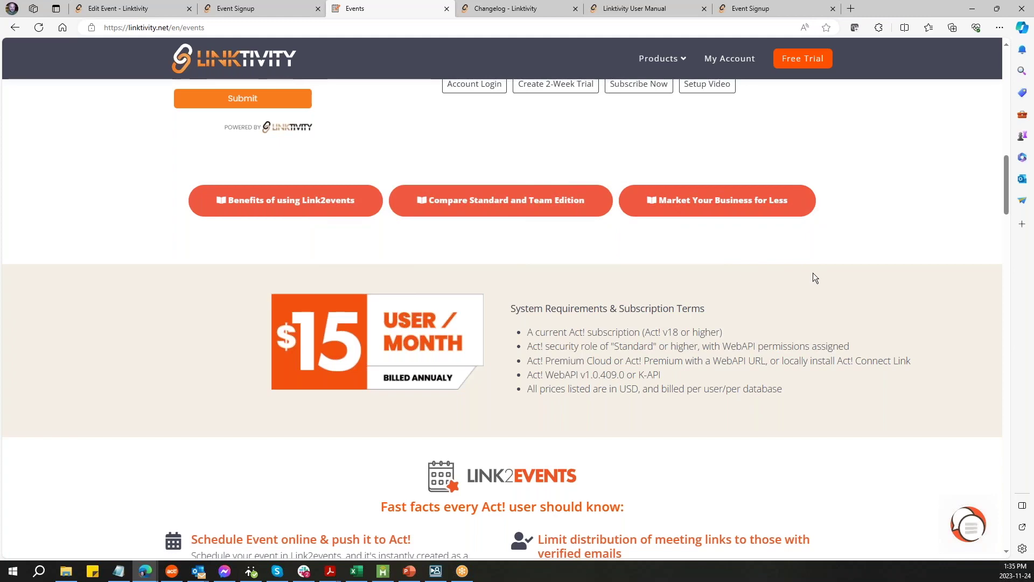
# - Scroll through the Standard vs Team feature table to the $180/yr and $240/yr prices
pyautogui.scroll(-5, 812, 273)
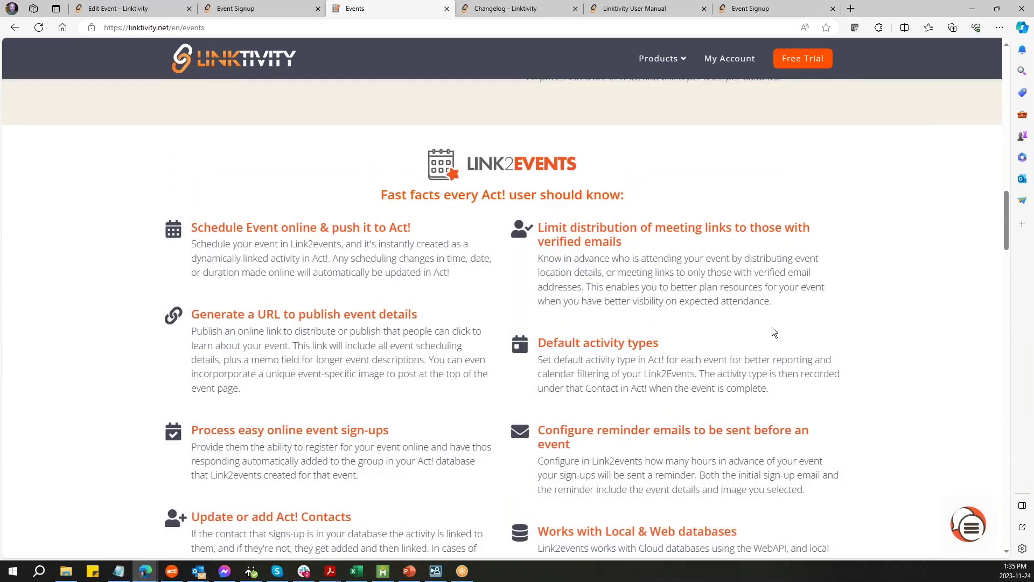
pyautogui.scroll(-15, 771, 327)
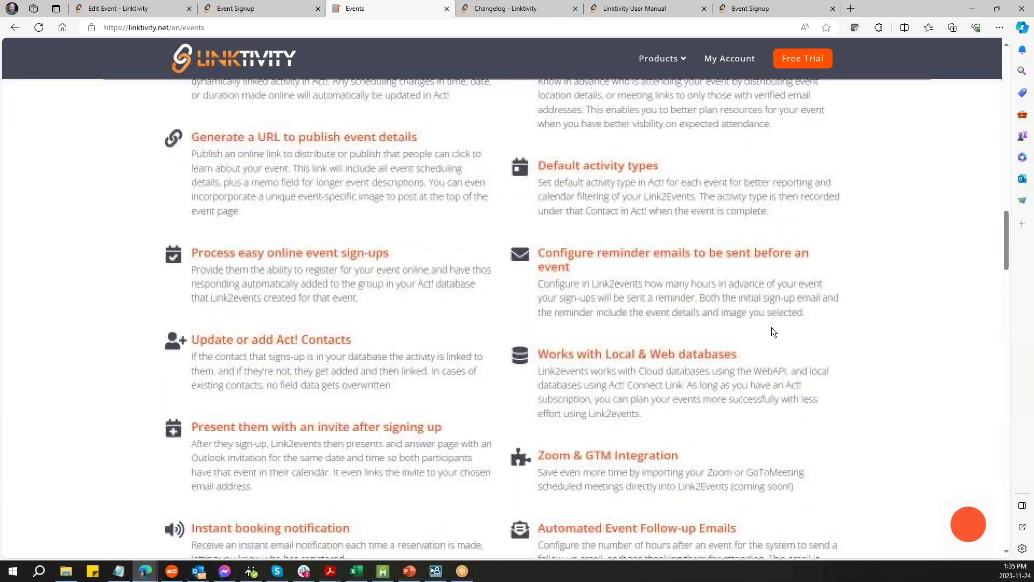
pyautogui.scroll(-4, 808, 337)
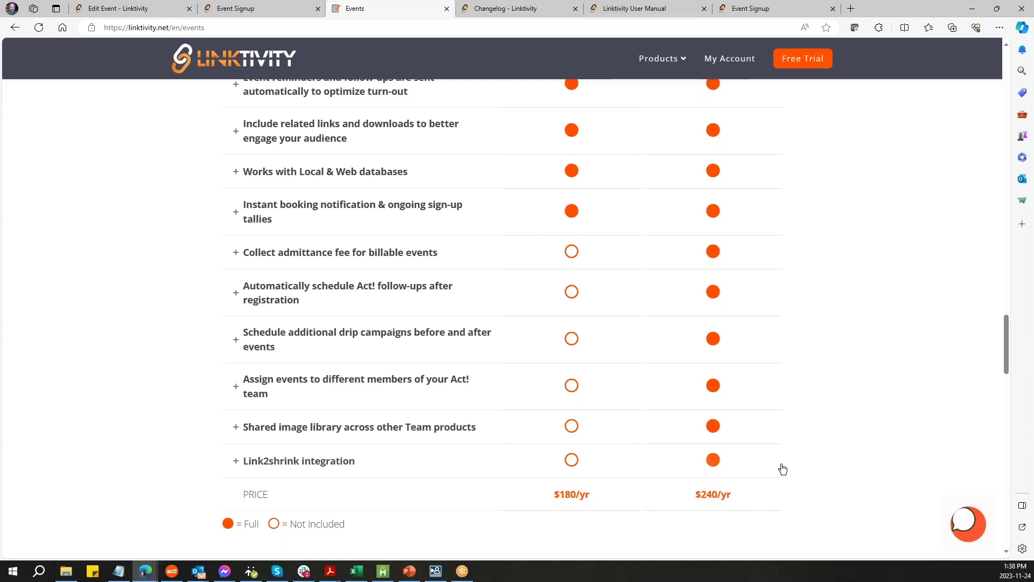
pyautogui.scroll(10, 786, 453)
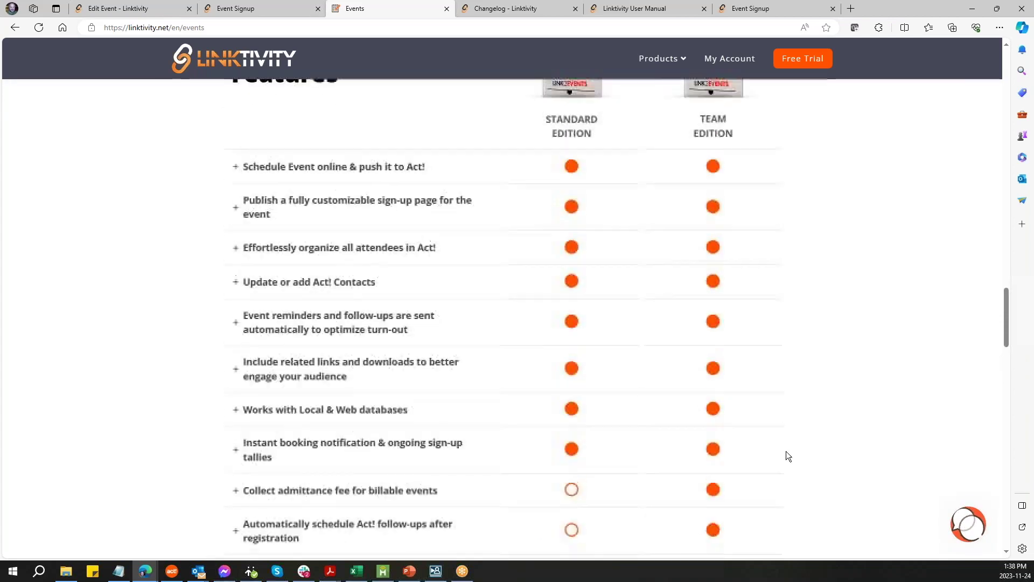
# - Scroll up to the Link2events banner showing Complete Event Management for Act! from $15 per user monthly
pyautogui.scroll(15, 786, 450)
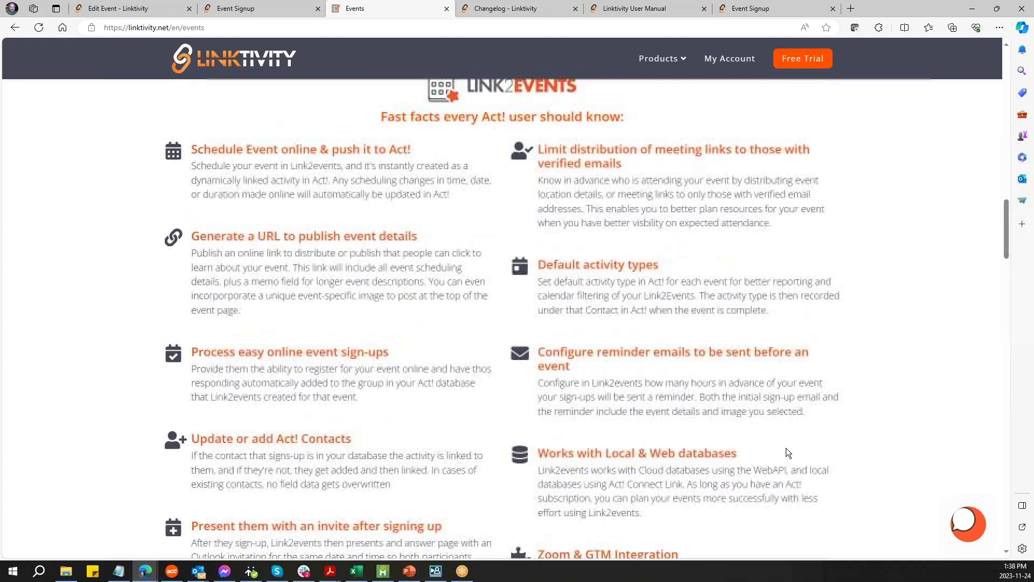
pyautogui.scroll(10, 894, 427)
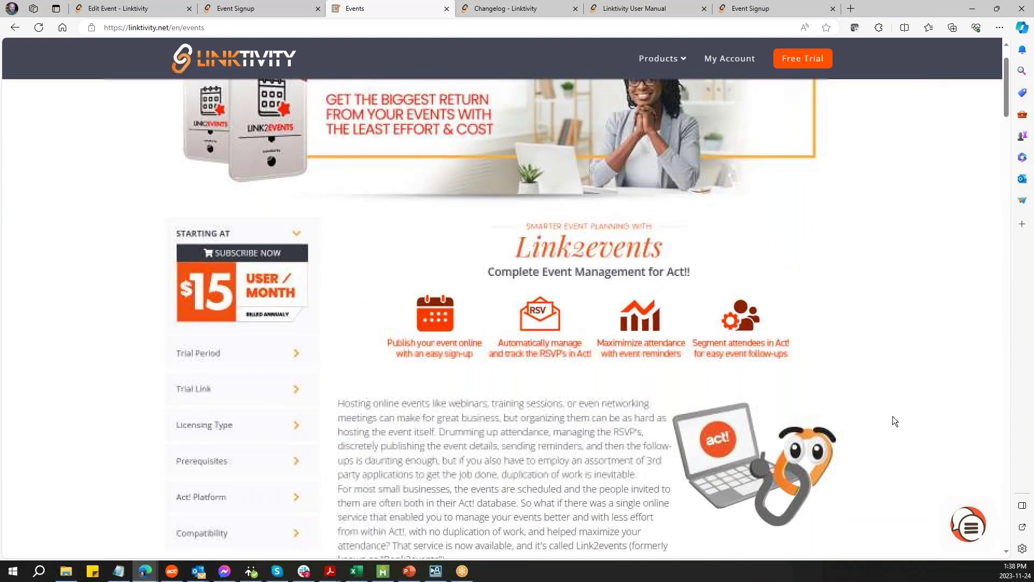